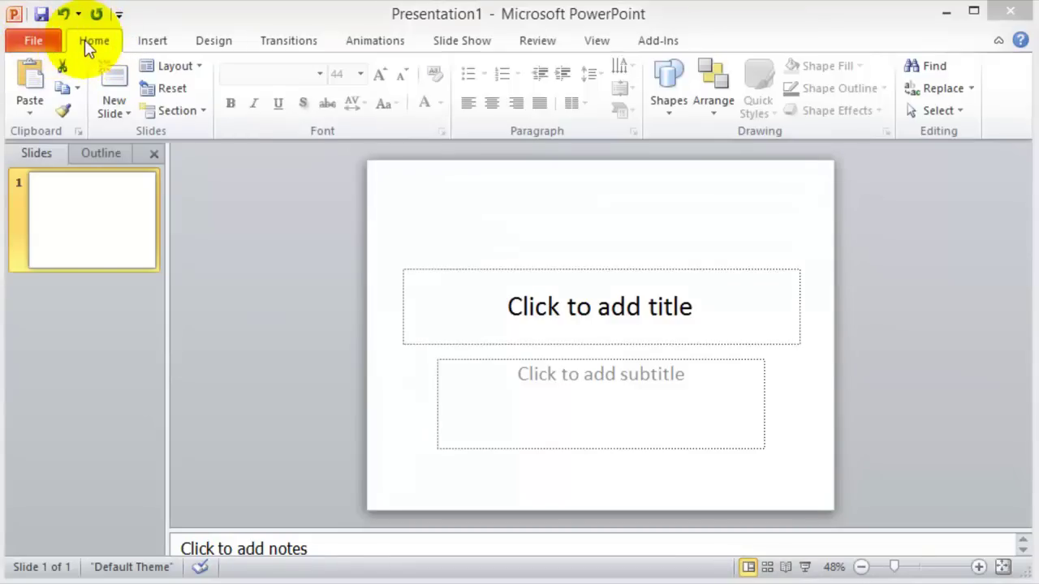
- Browse the Insert, Design and Transitions ribbon tabs, then go back to Home
left_click(138, 41)
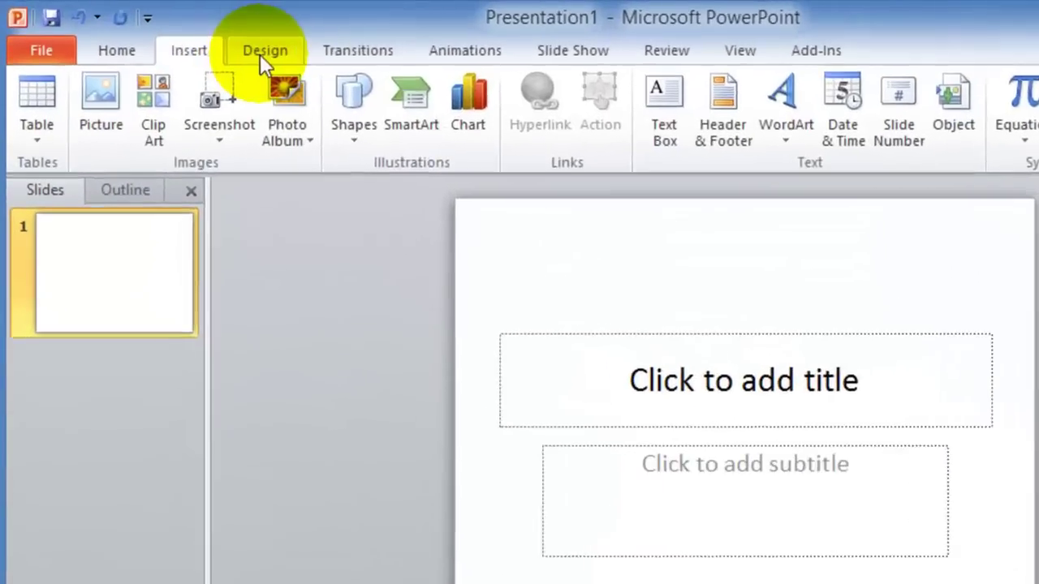
left_click(210, 43)
left_click(362, 61)
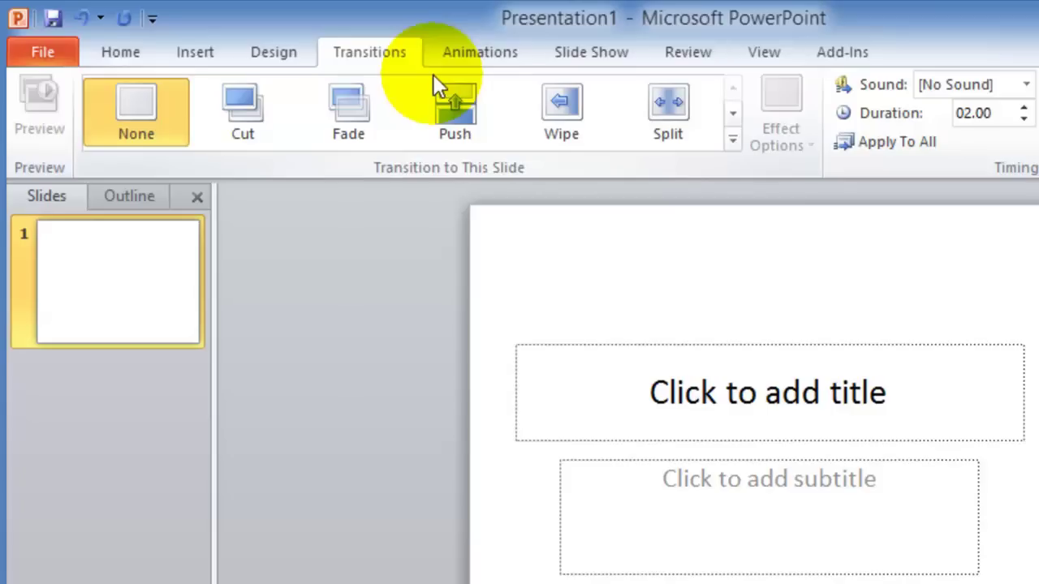
left_click(107, 55)
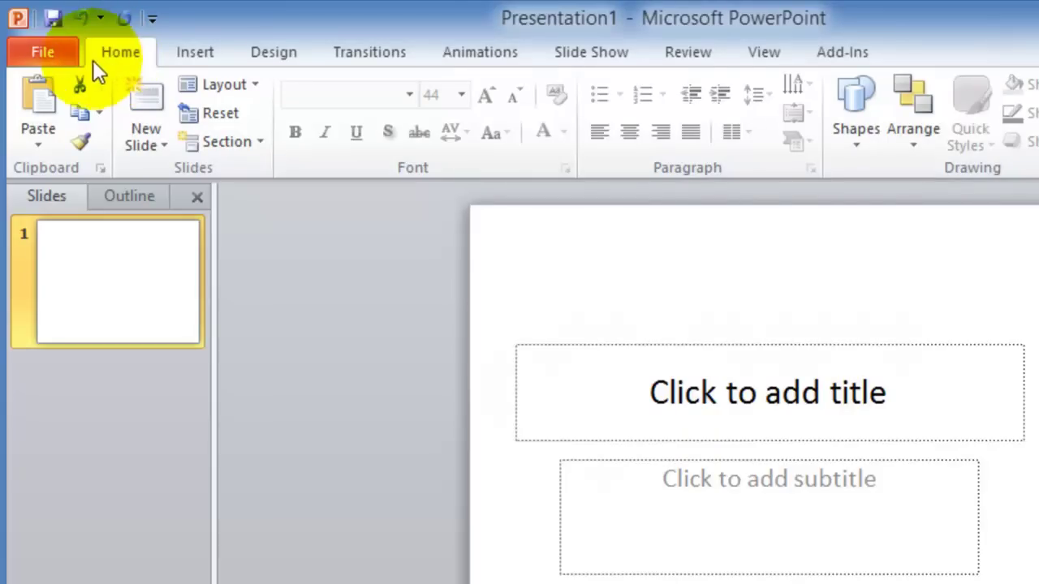
- Look over the File view and program settings, then glance at the Insert and Design tabs again
left_click(49, 50)
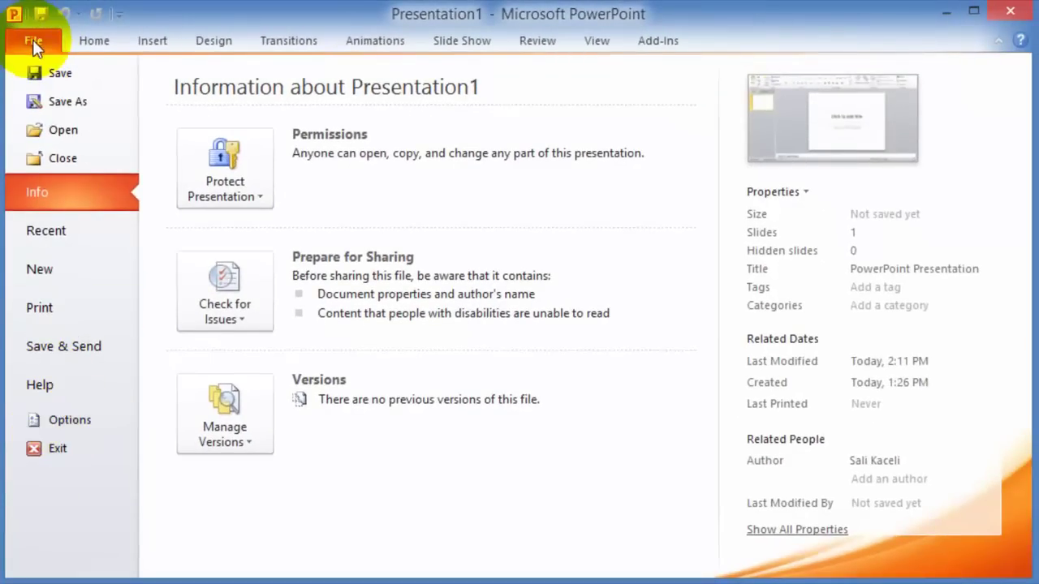
left_click(69, 428)
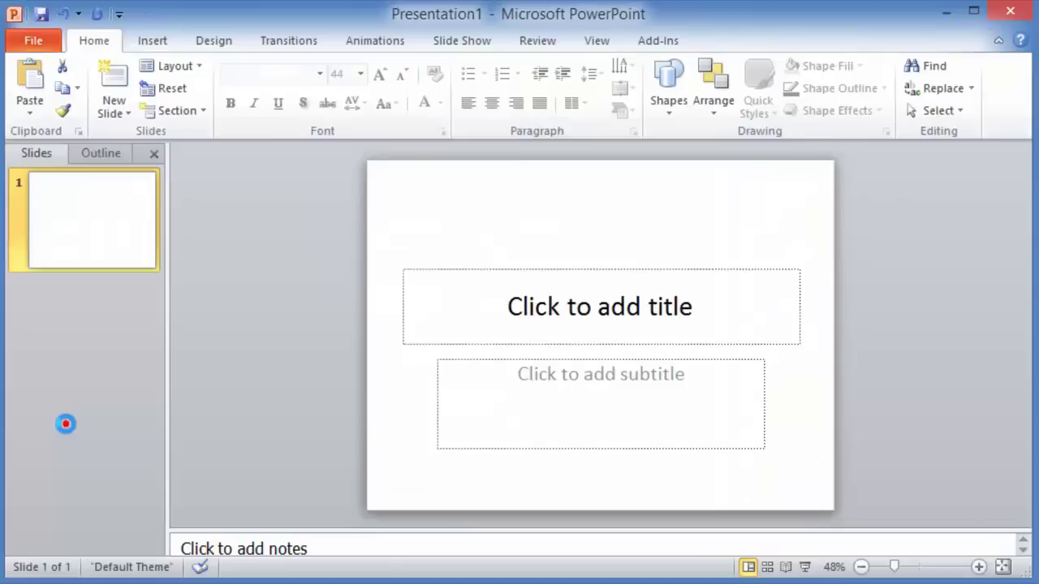
left_click(934, 16)
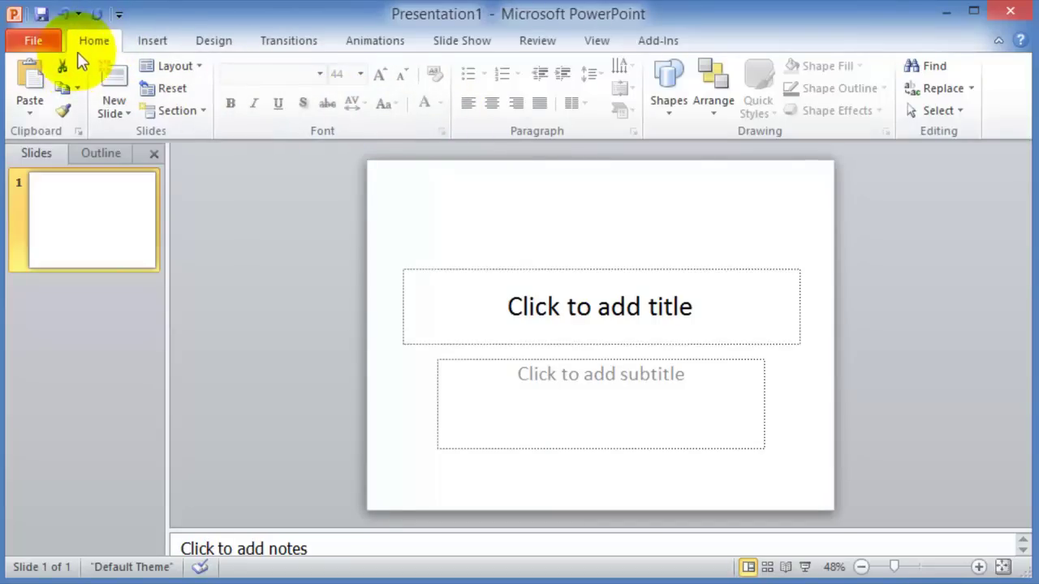
left_click(149, 41)
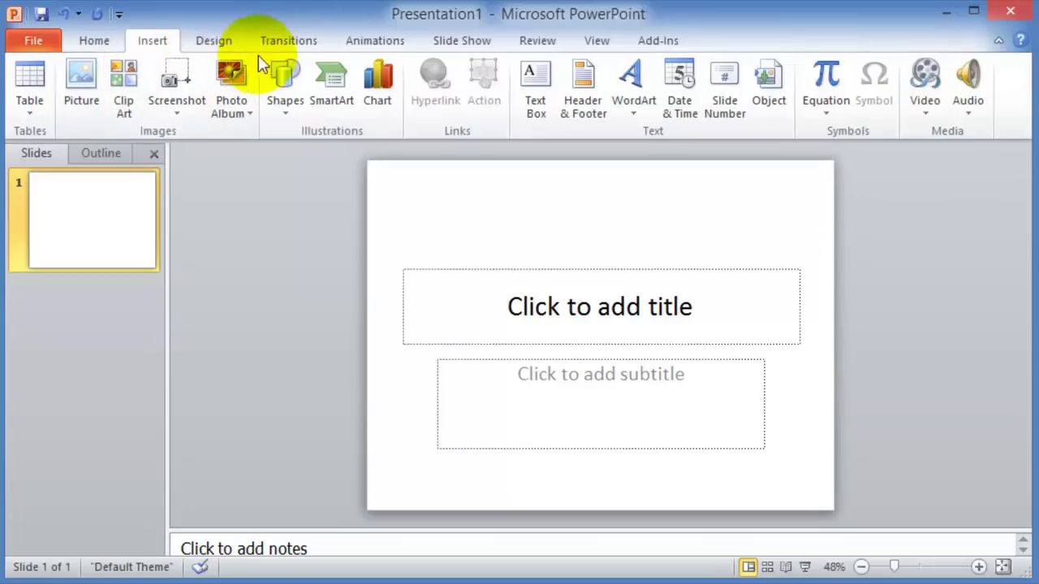
left_click(217, 42)
left_click(99, 43)
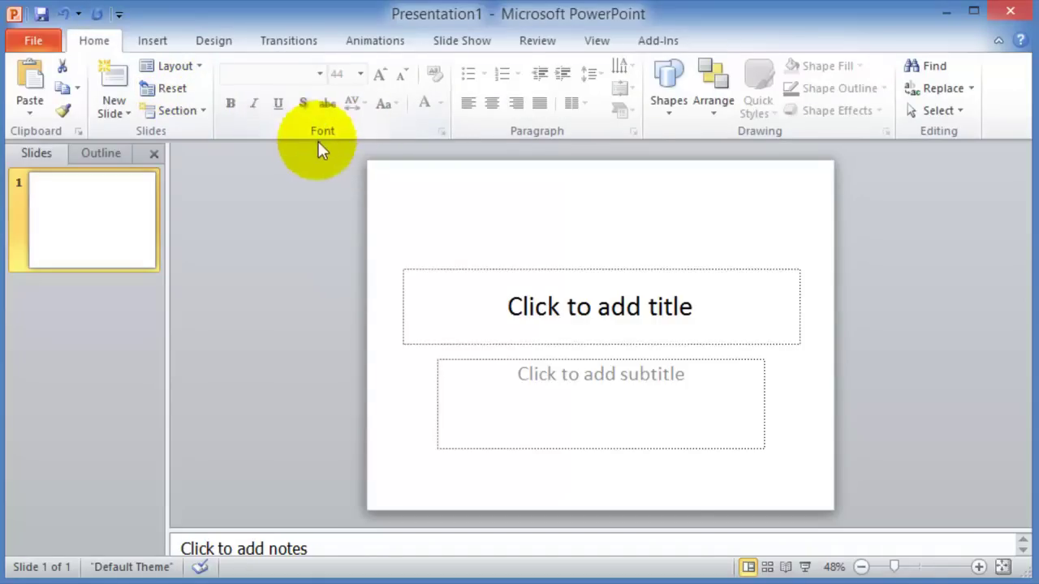
- Cancel the title's Paragraph dialog unchanged and switch to the Creating a PowerPoint From Scratch - Outline window
left_click(561, 298)
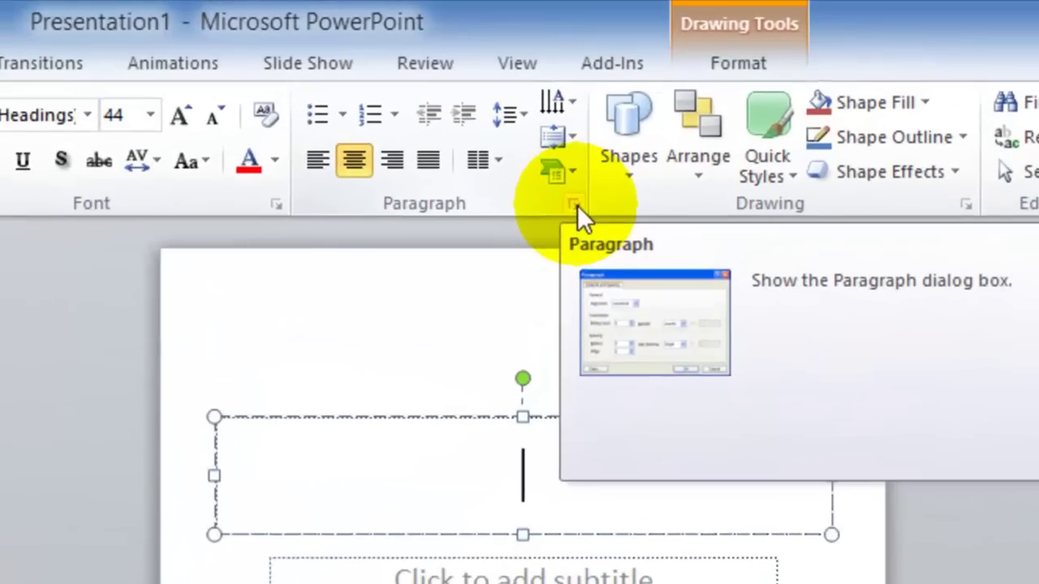
left_click(624, 144)
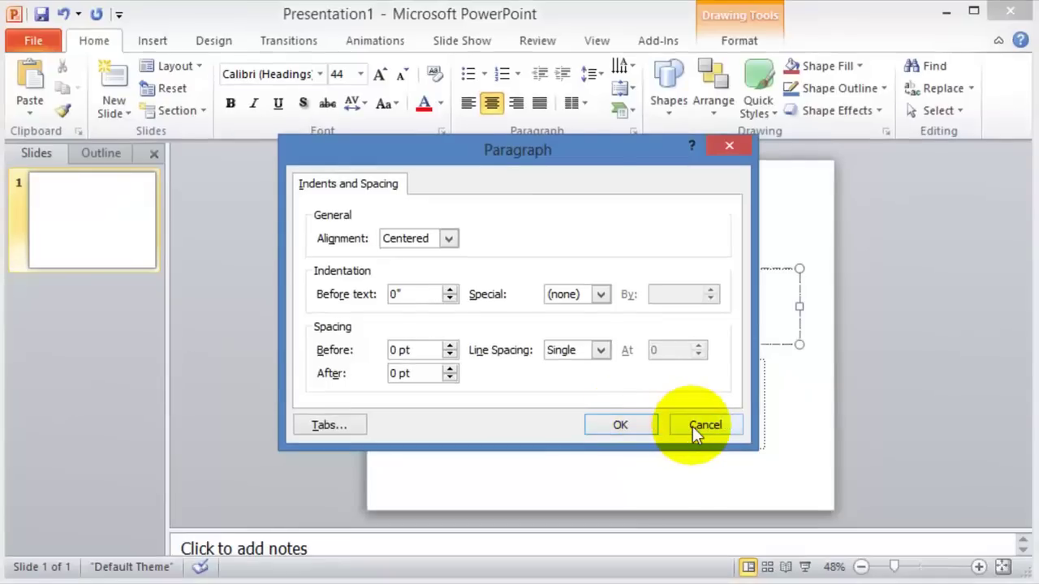
left_click(693, 426)
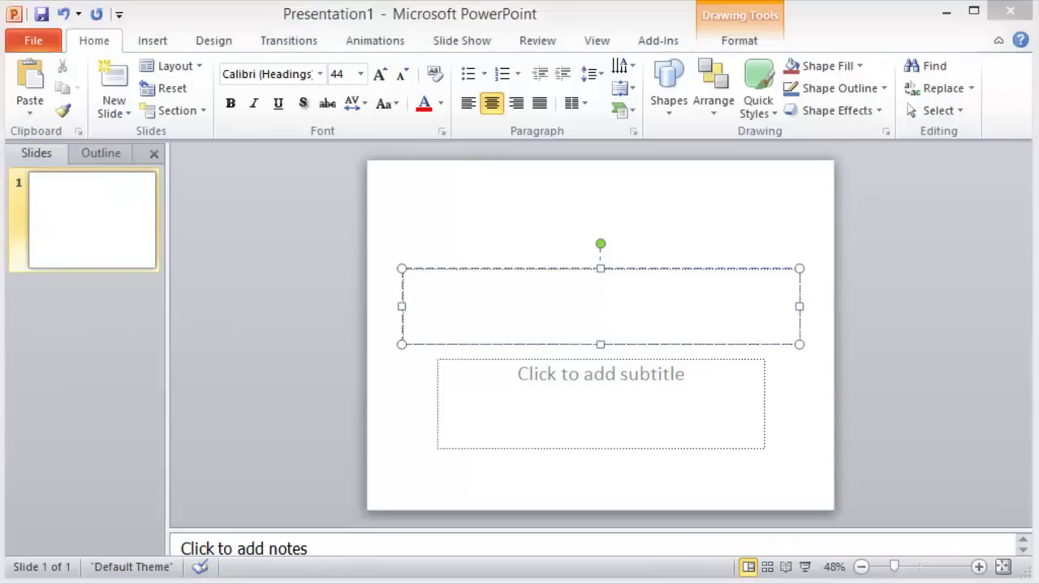
left_click(528, 581)
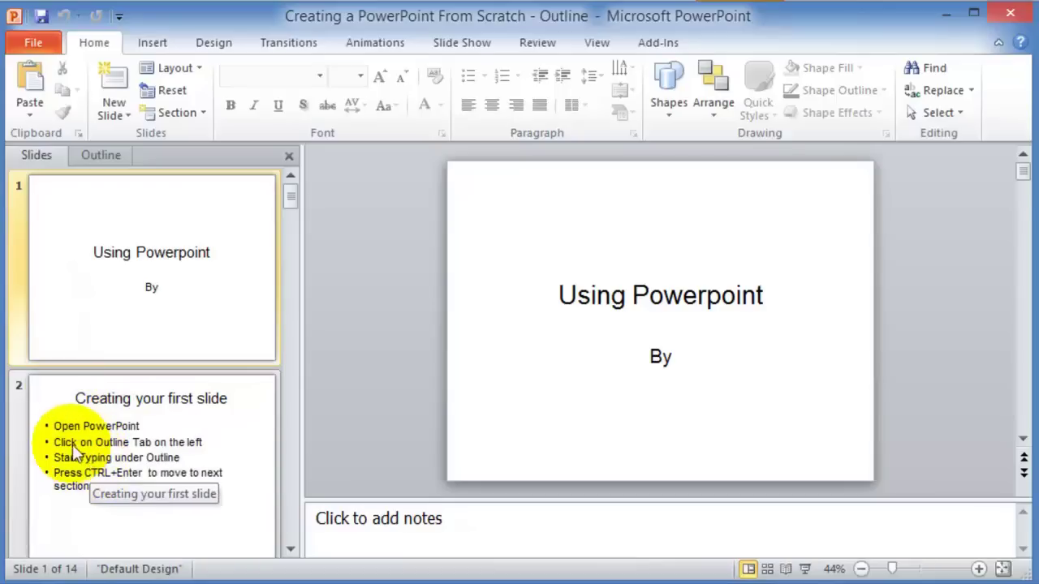
- Step through slides 2 and 3 to slide 4, 'Changing the slide layout', and place the cursor in its 'Add more notes here.' note
left_click(96, 447)
scroll(122, 454, "down", 2)
left_click(120, 458)
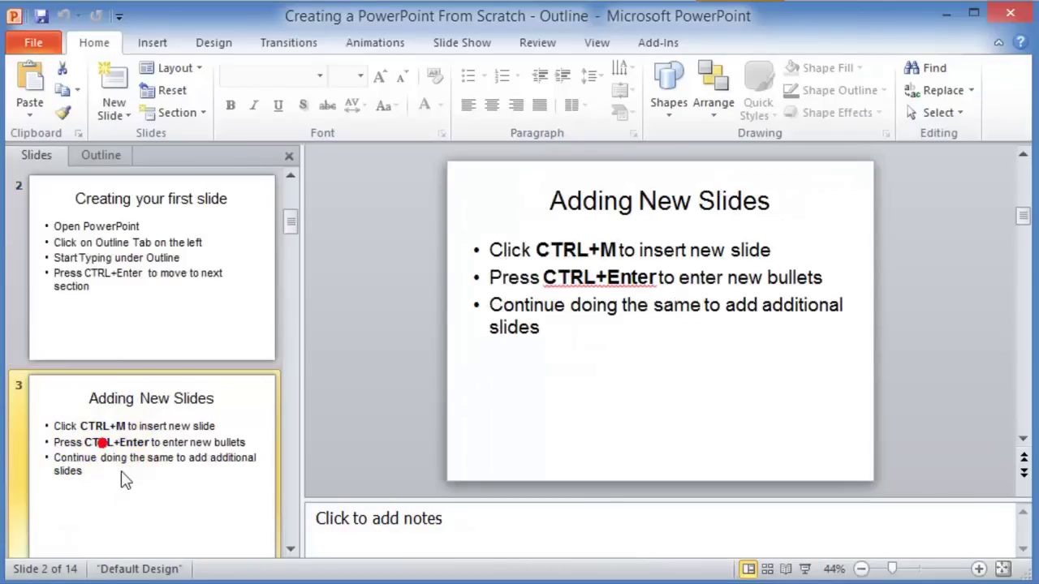
scroll(123, 477, "down", 2)
left_click(109, 470)
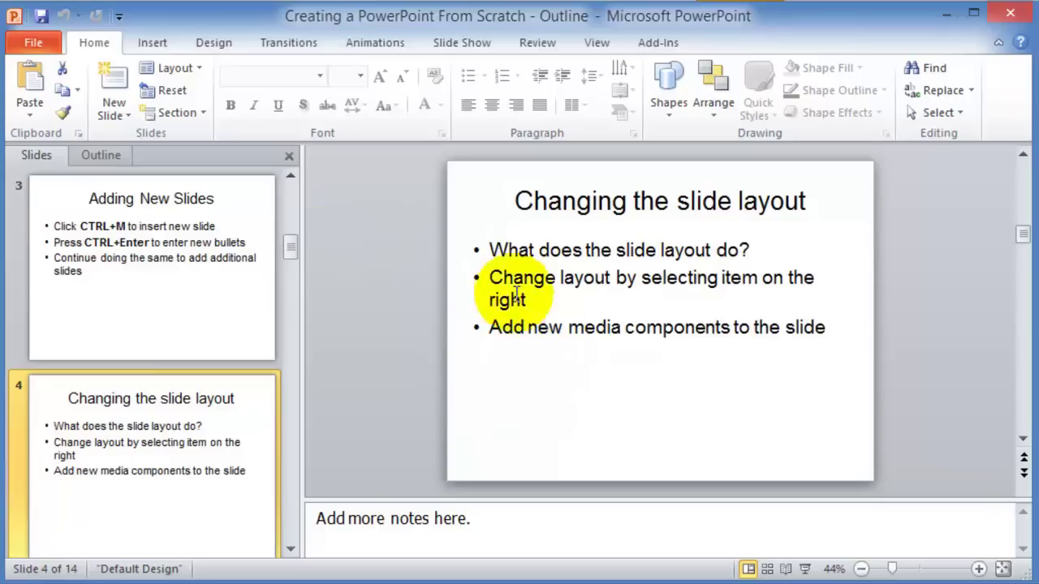
left_click(235, 294)
left_click(222, 448)
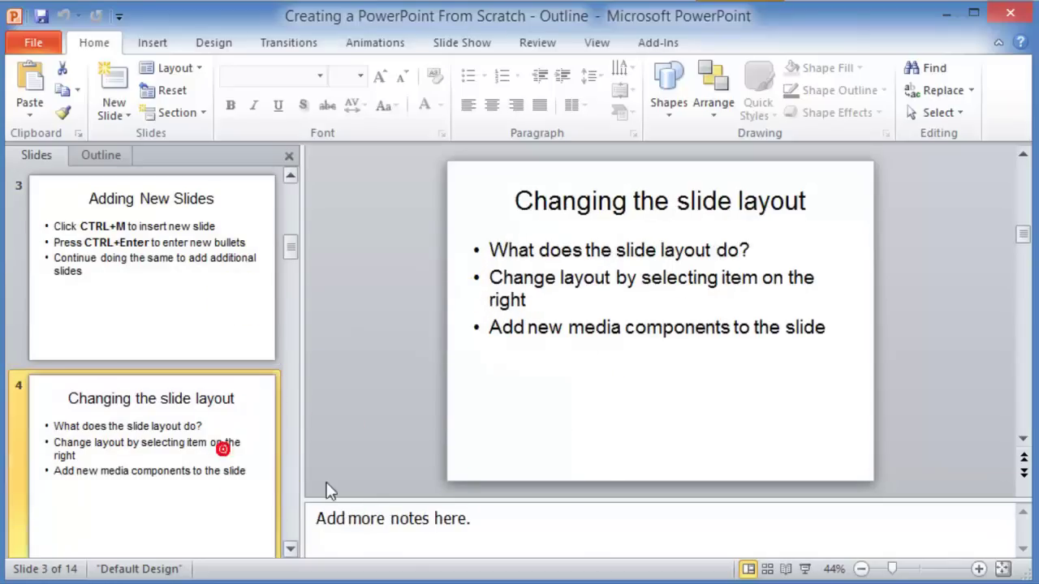
left_click(406, 519)
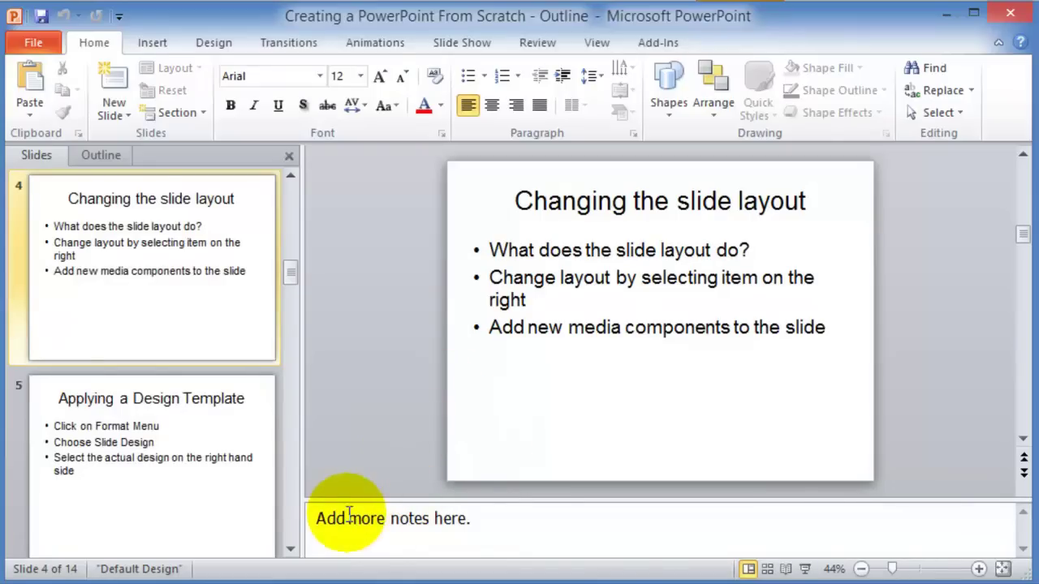
left_click(479, 519)
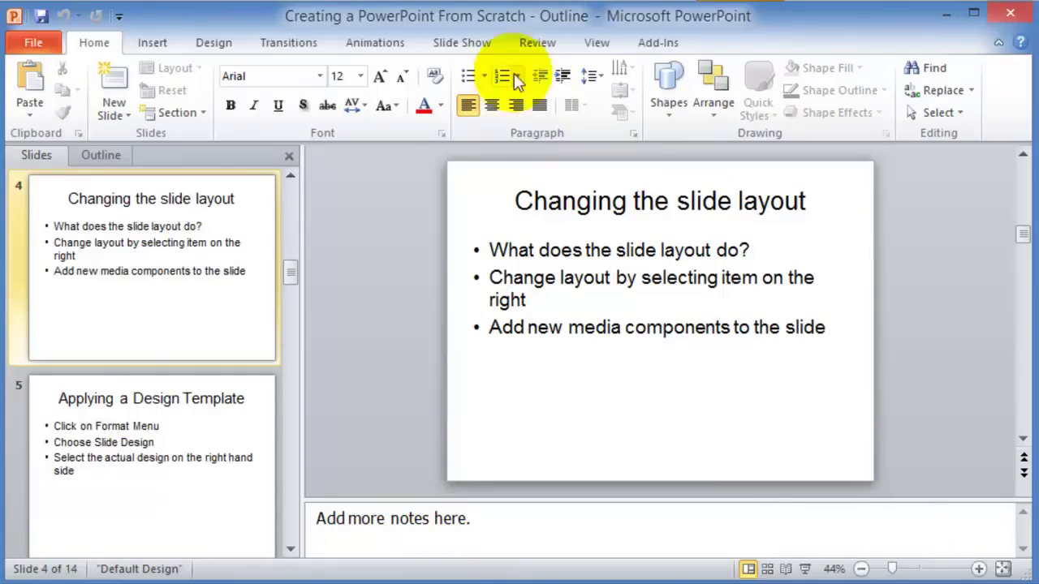
left_click(478, 42)
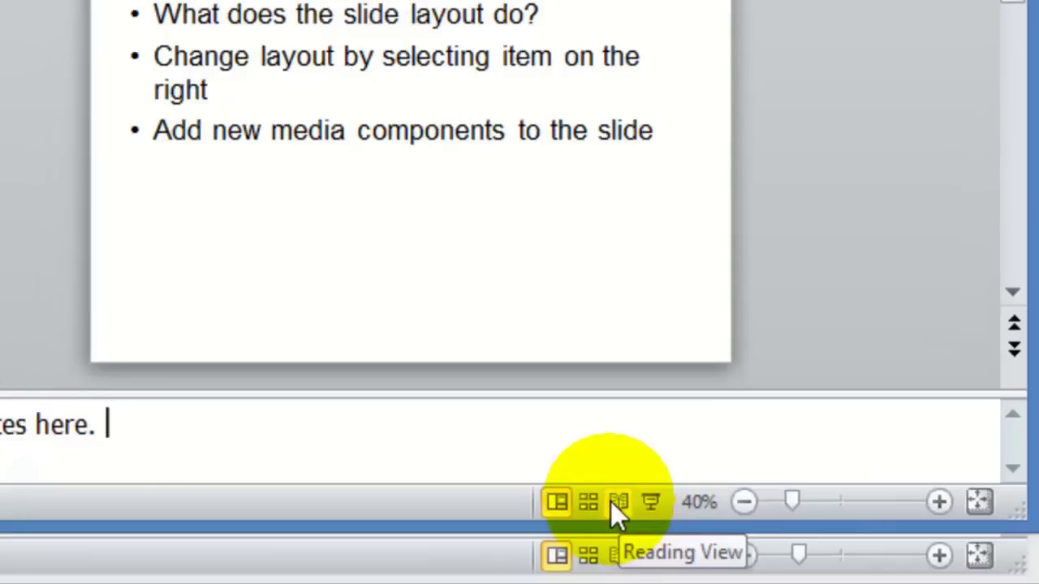
- In Slide Sorter view, select slides 3, 5 and 2, then return to Normal view on slide 1
left_click(590, 501)
scroll(579, 275, "up", 2)
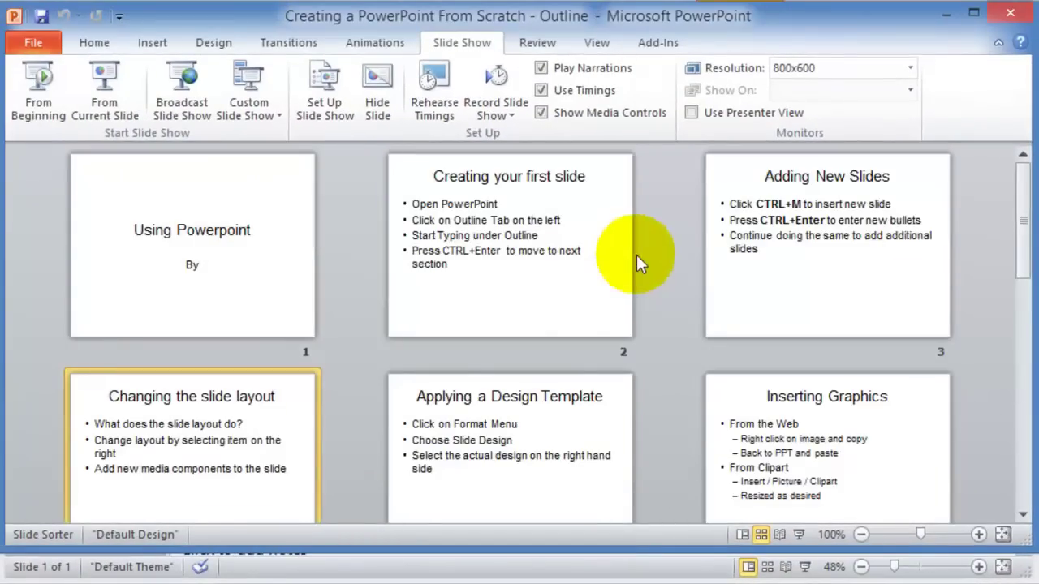
left_click(796, 325)
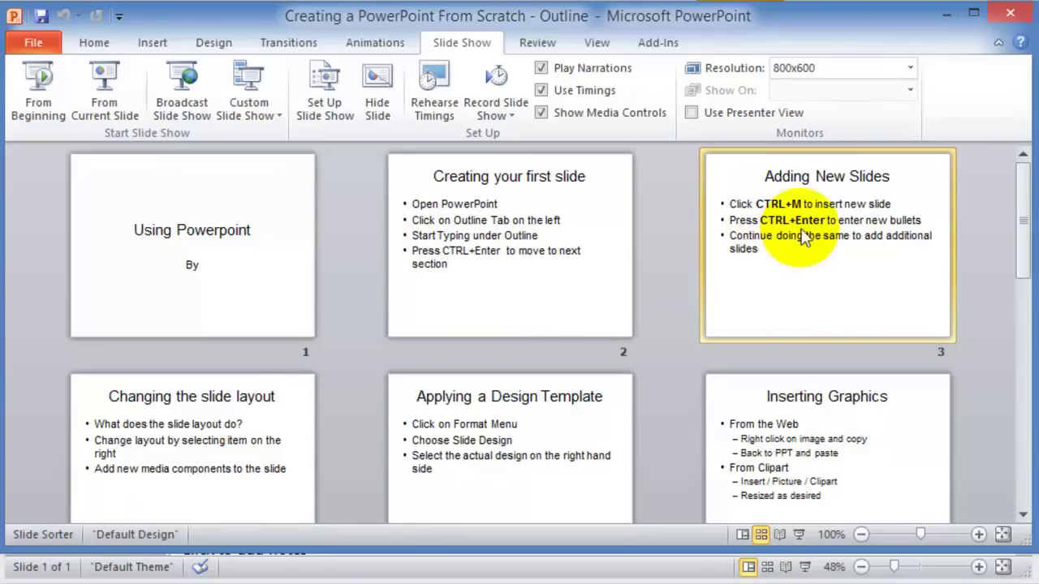
left_click(489, 378)
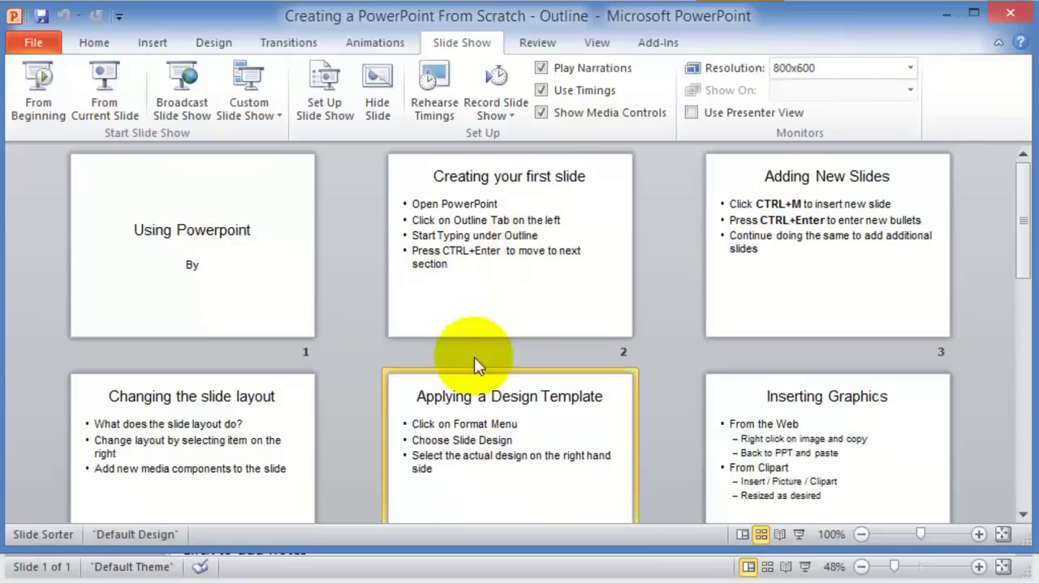
left_click(482, 296)
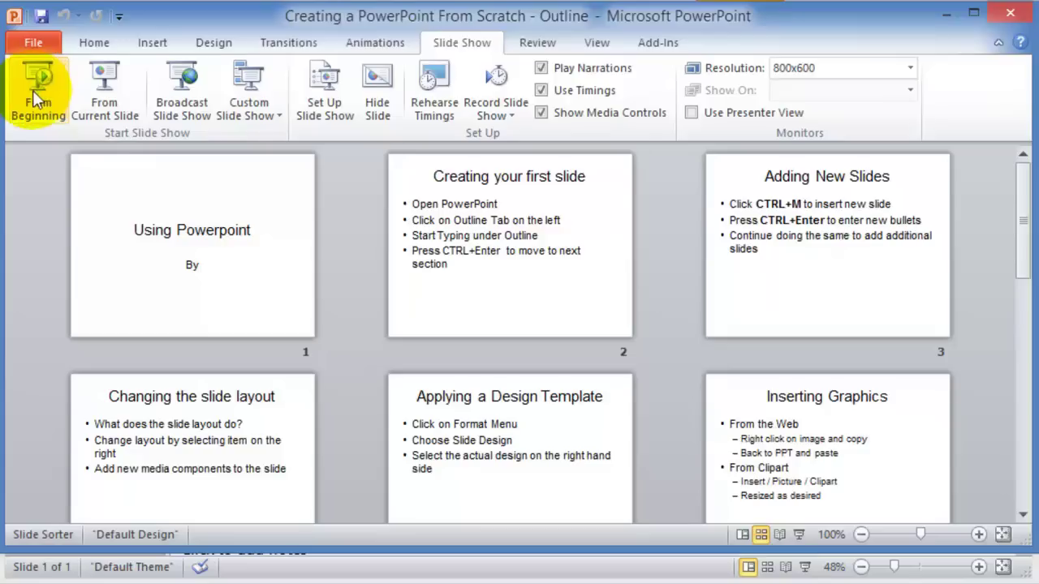
left_click(357, 283)
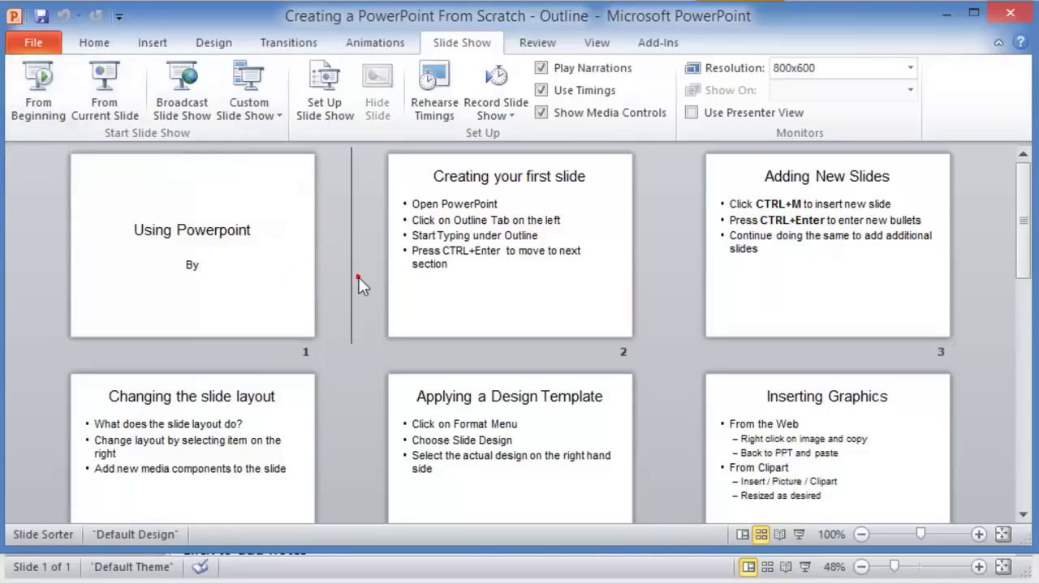
left_click(742, 533)
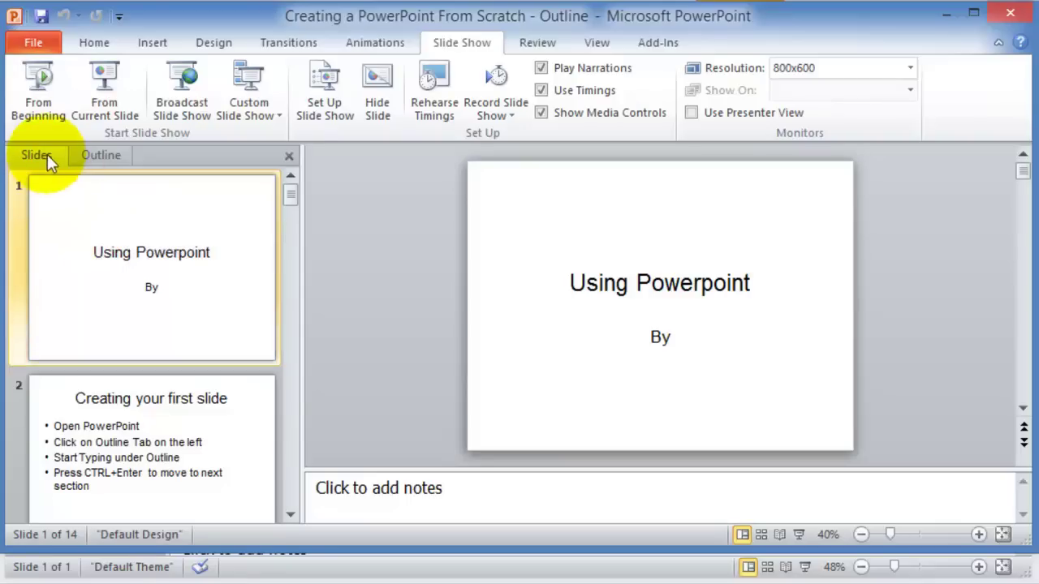
- Revisit slides 2 and 1, show the deck as outline text, then minimize it to reveal Presentation1
left_click(70, 280)
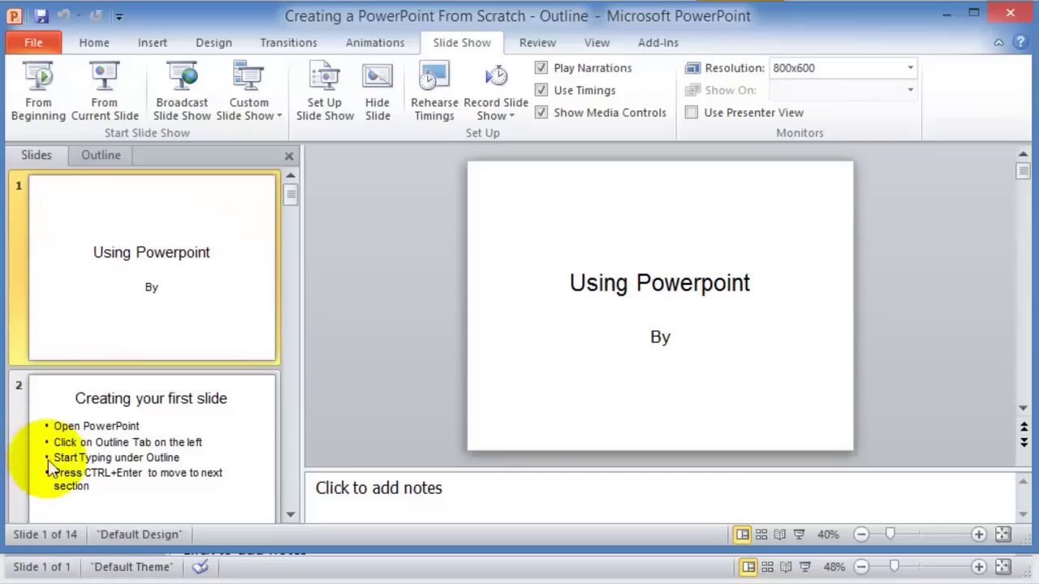
left_click(114, 449)
left_click(72, 297)
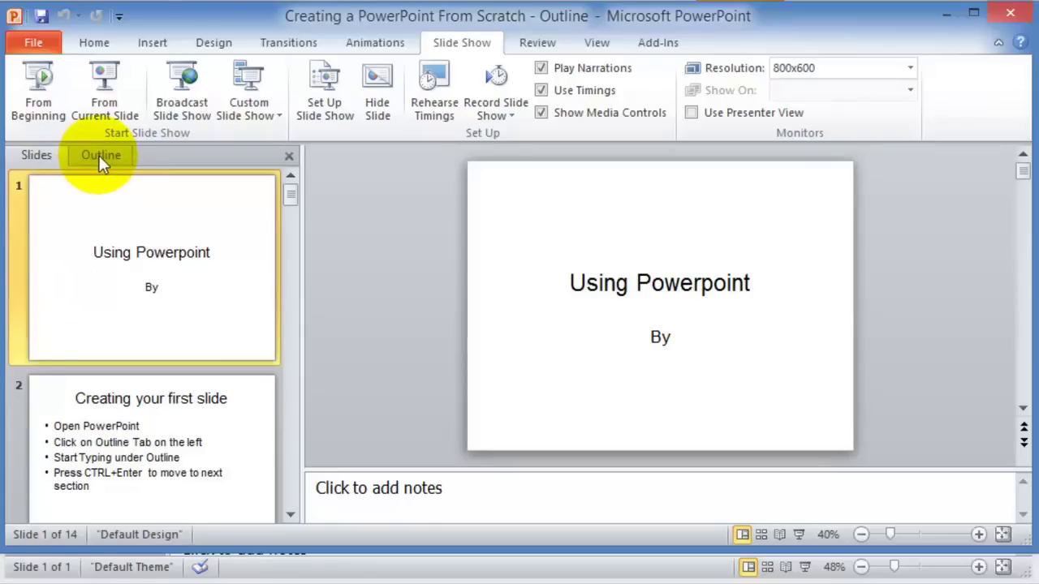
left_click(99, 155)
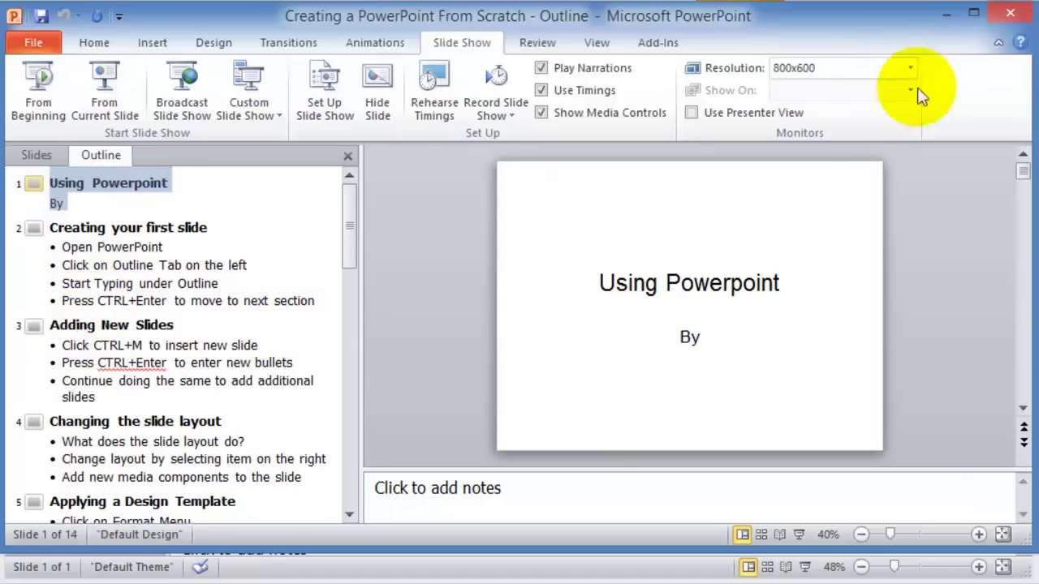
left_click(947, 14)
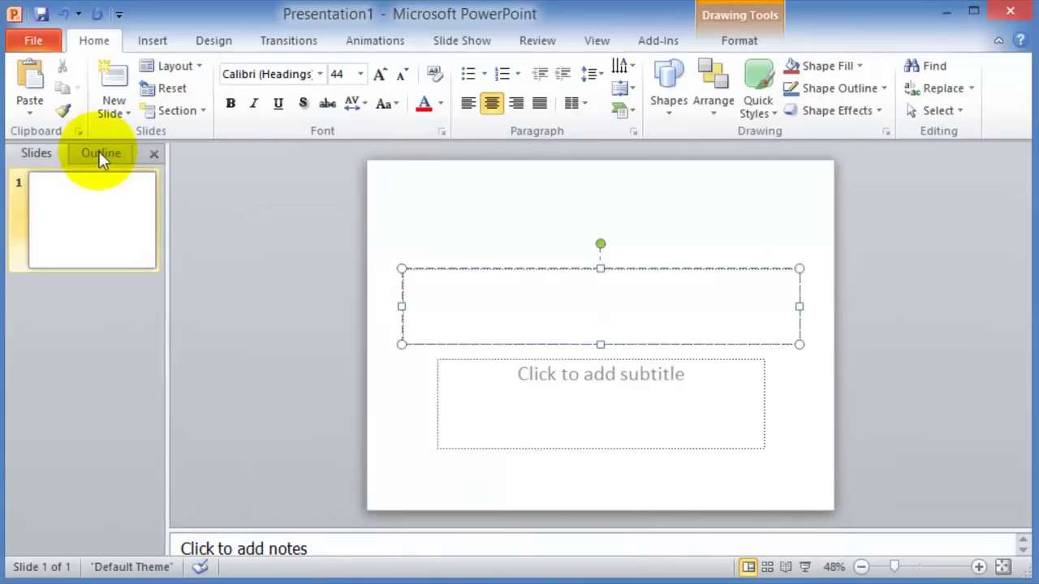
- Title the slide 'Using Computers' and enter the author's byline as the subtitle
left_click(599, 305)
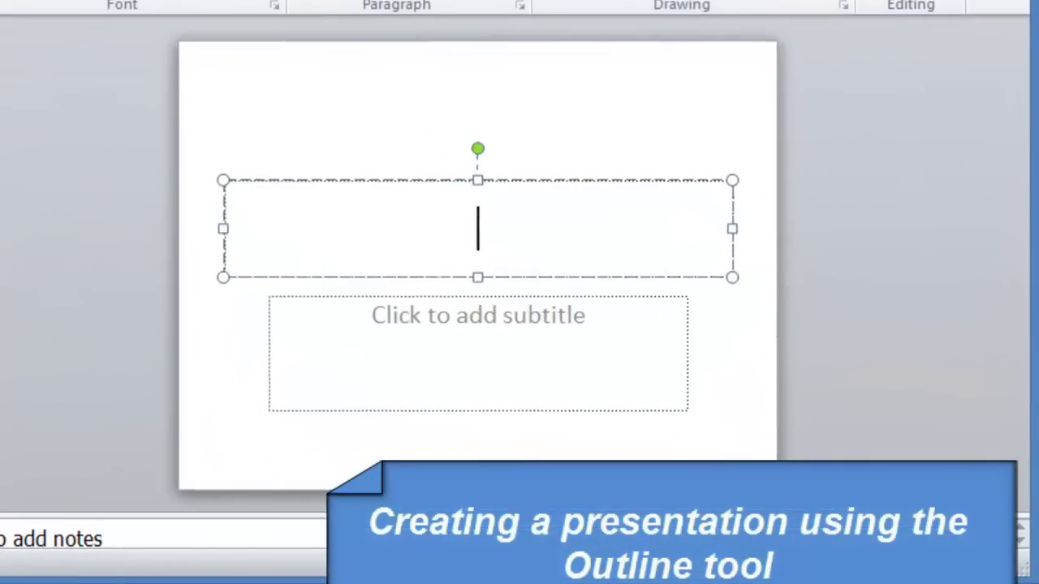
type("Using Computers")
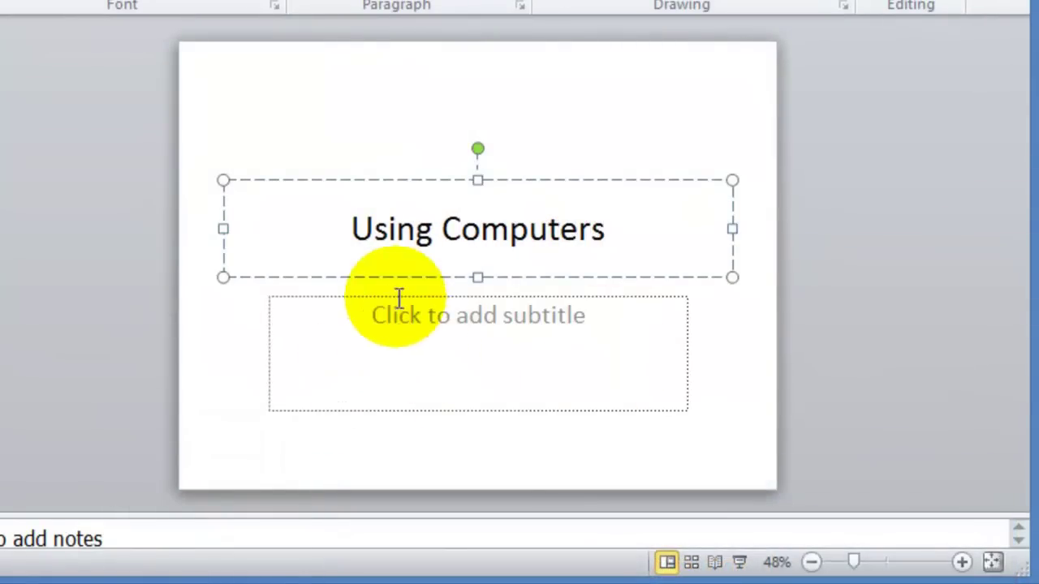
left_click(388, 336)
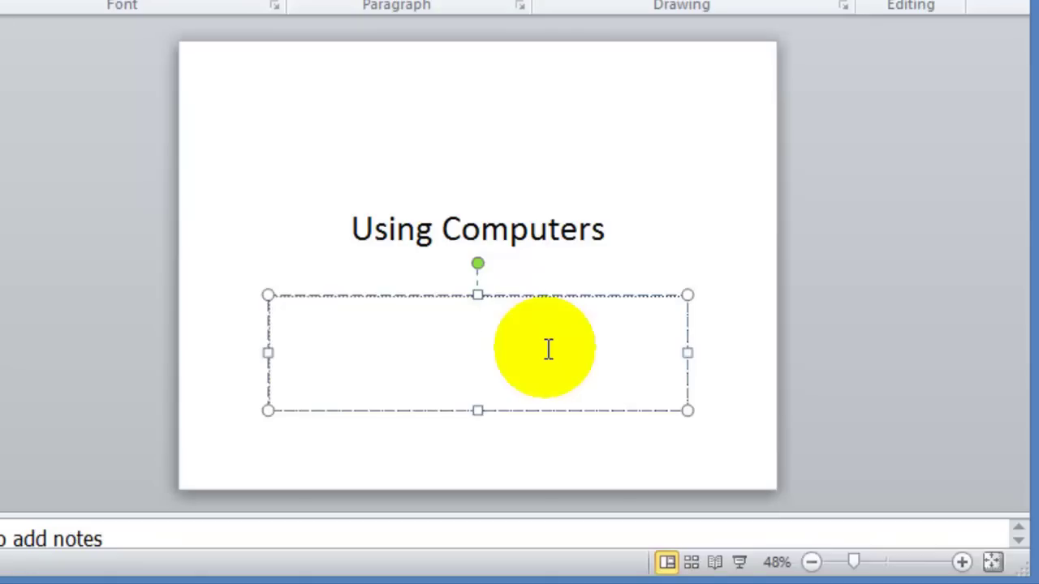
type("By Hubert Simms")
left_click(620, 246)
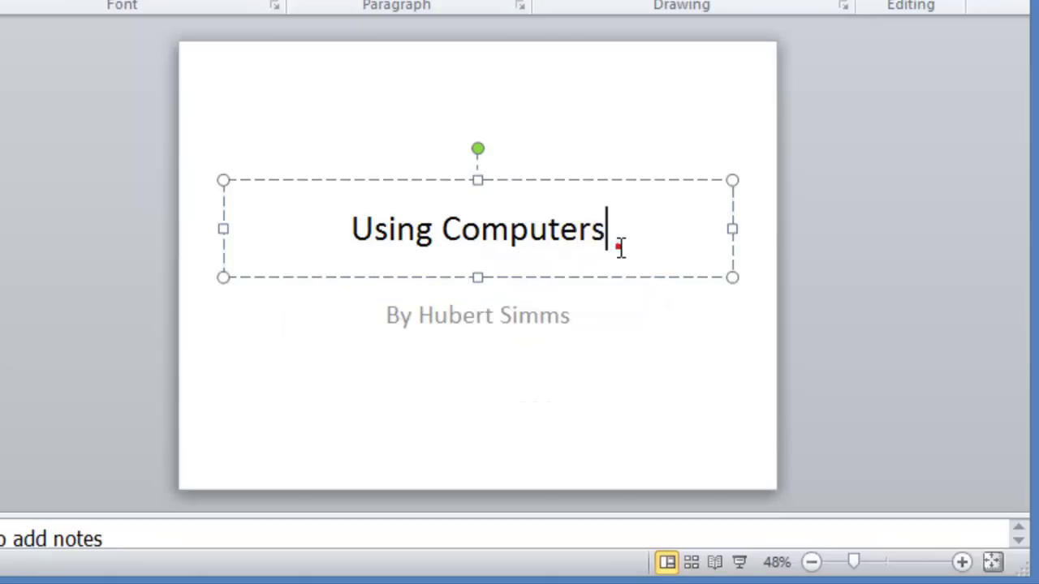
left_click(612, 352)
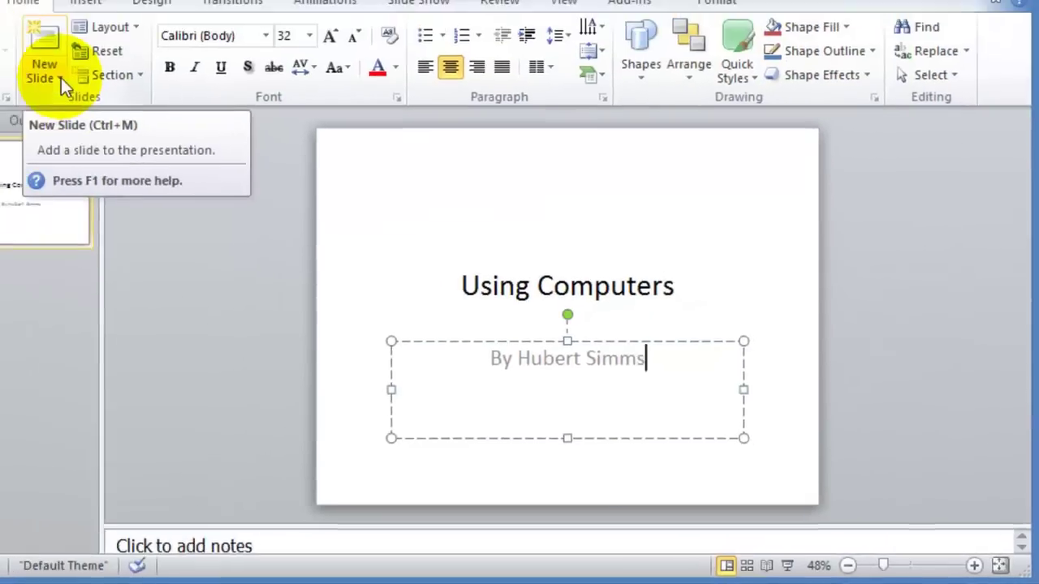
- Dismiss the New Slide layout gallery without adding a slide, and switch the left pane to Outline
left_click(60, 78)
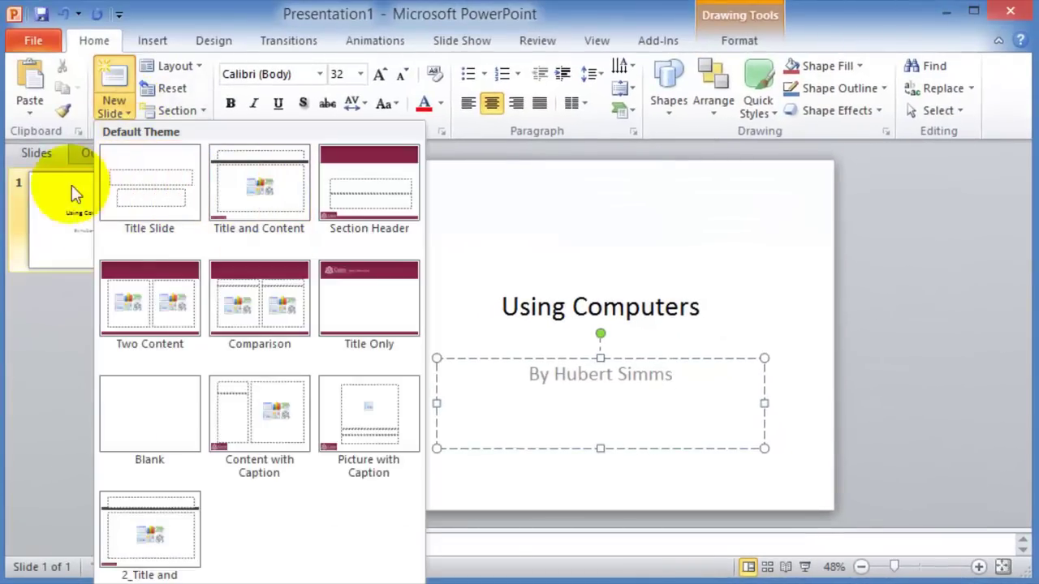
left_click(48, 229)
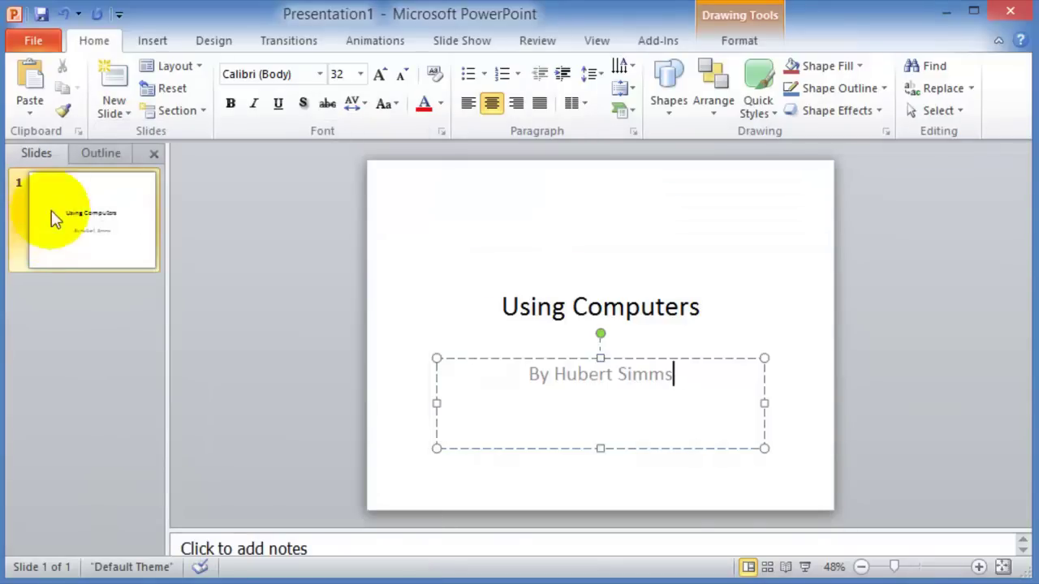
left_click(100, 154)
left_click(163, 212)
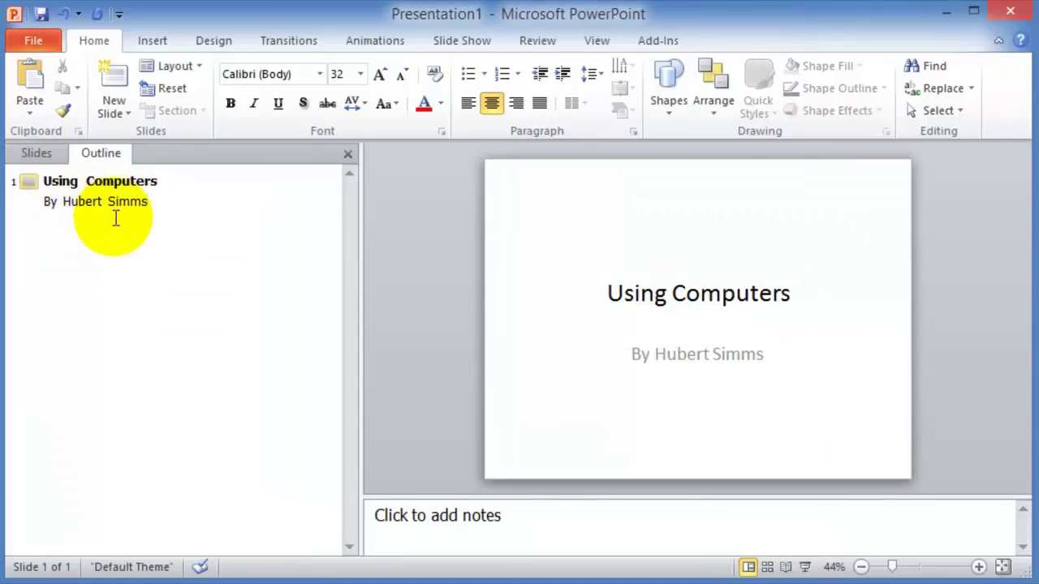
- In the outline, add slide 2 'Computer functions' with bullets Input, Processing, Storage and Output, then start slide 3
key("ctrl+Return")
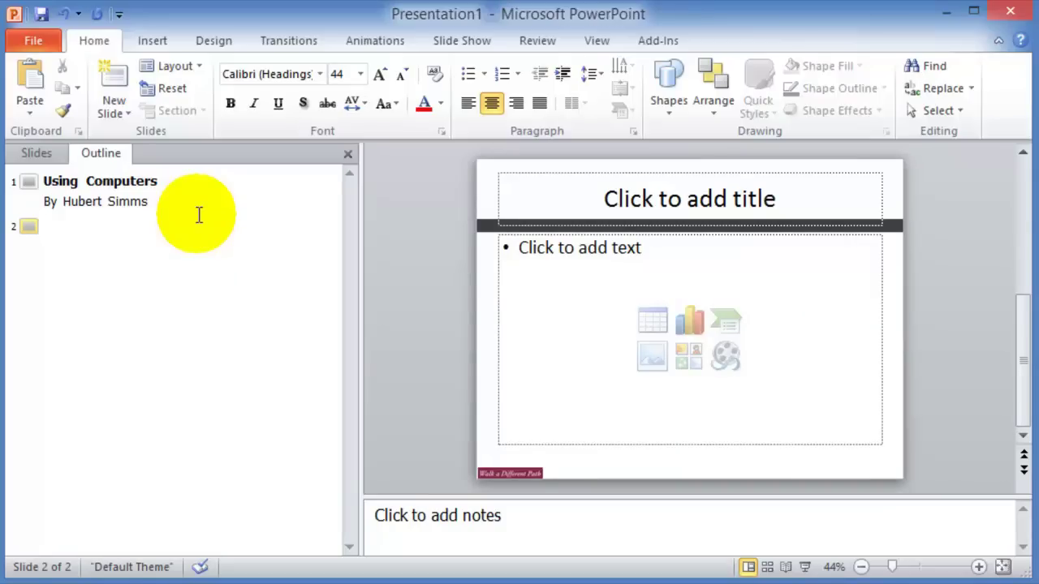
type("Computer functions")
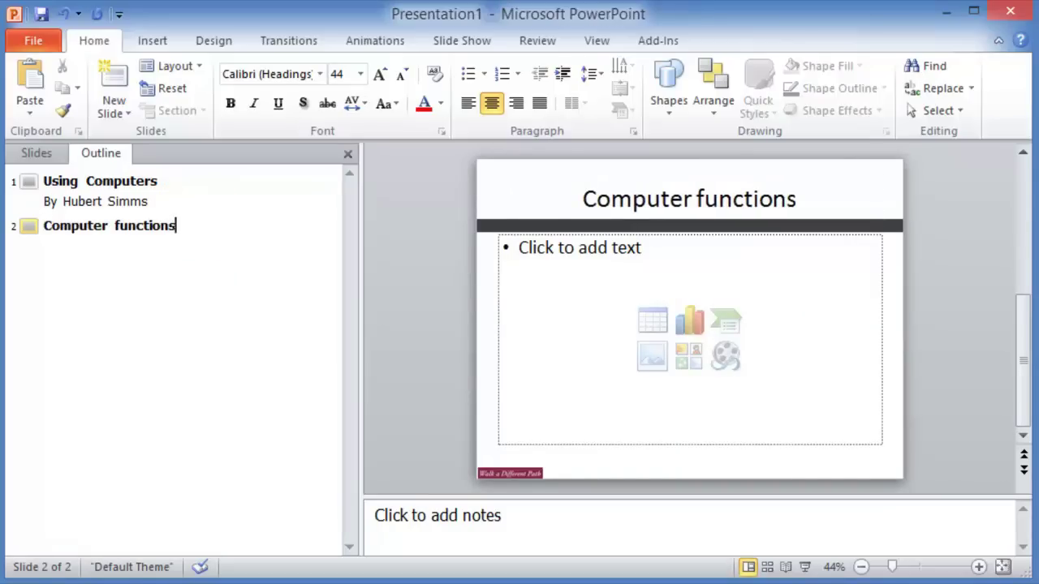
left_click(586, 250)
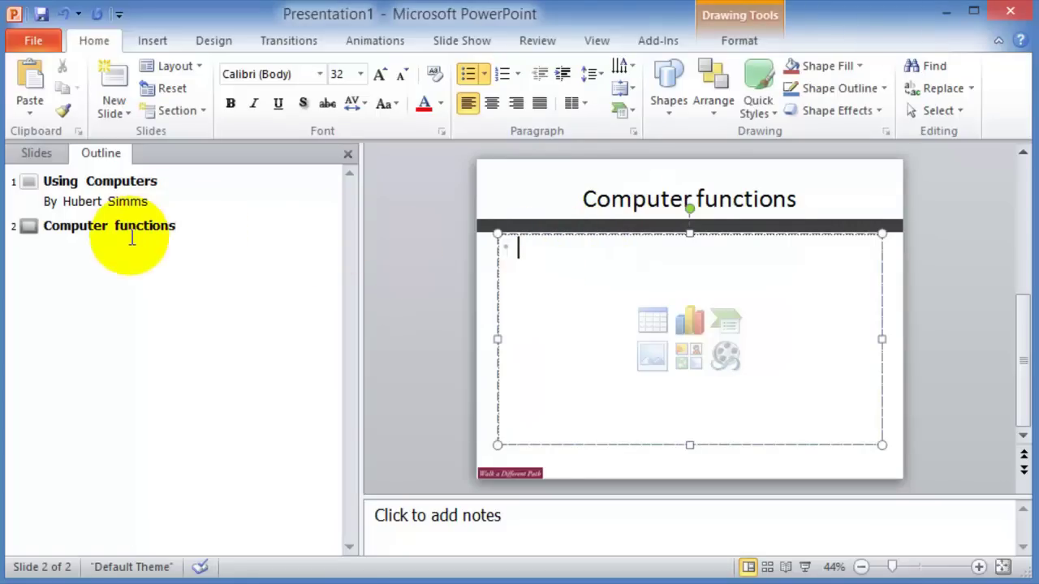
left_click(629, 201)
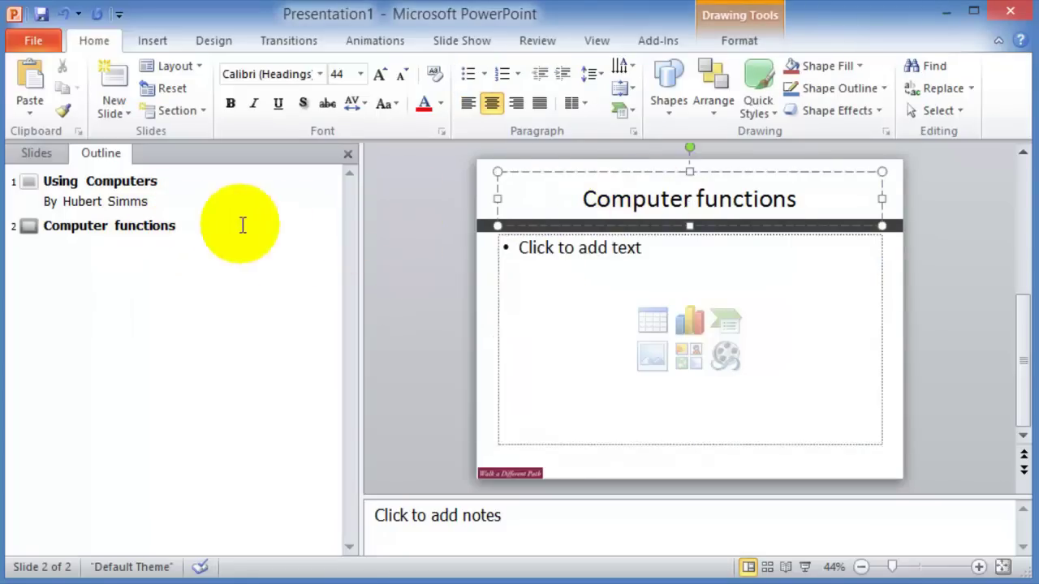
left_click(218, 227)
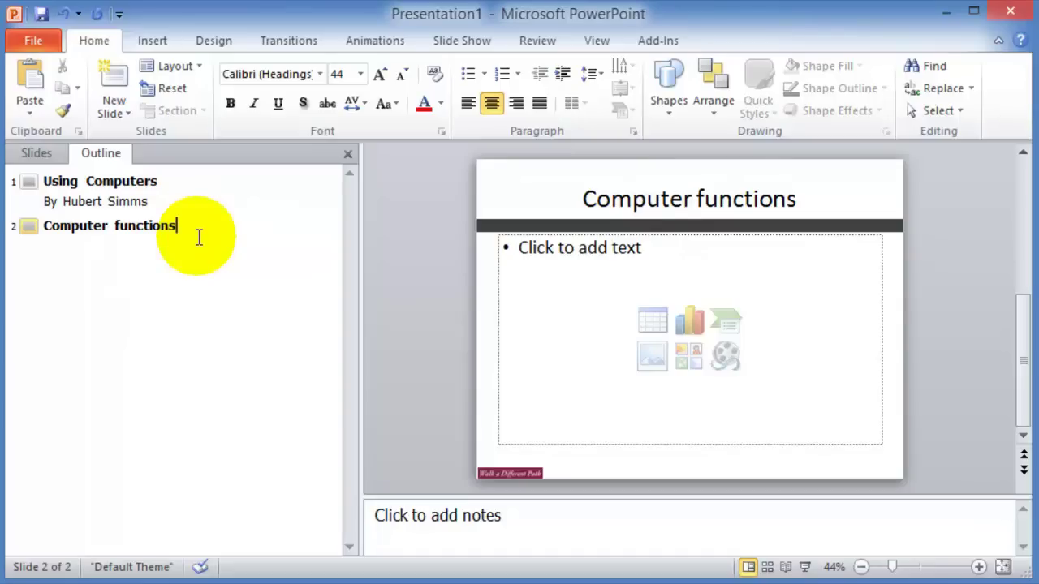
key("Return")
key("Tab")
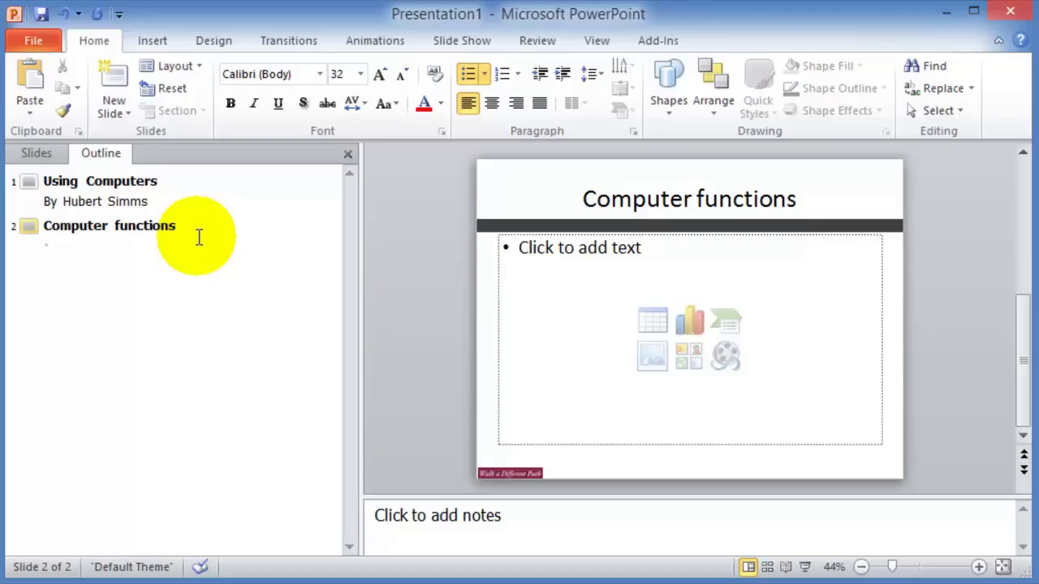
type("Input Processing Storage Output")
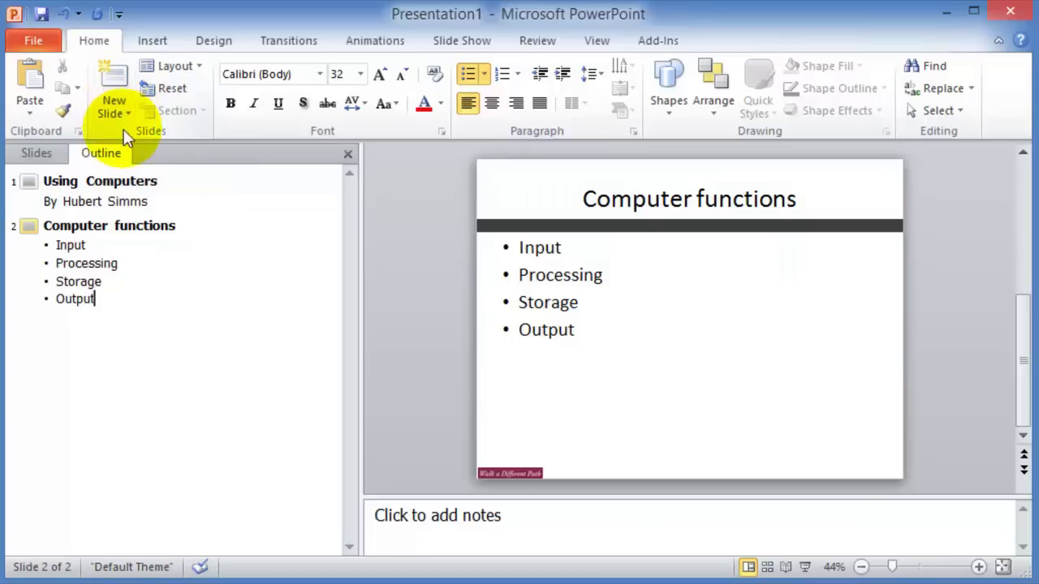
key("ctrl+m")
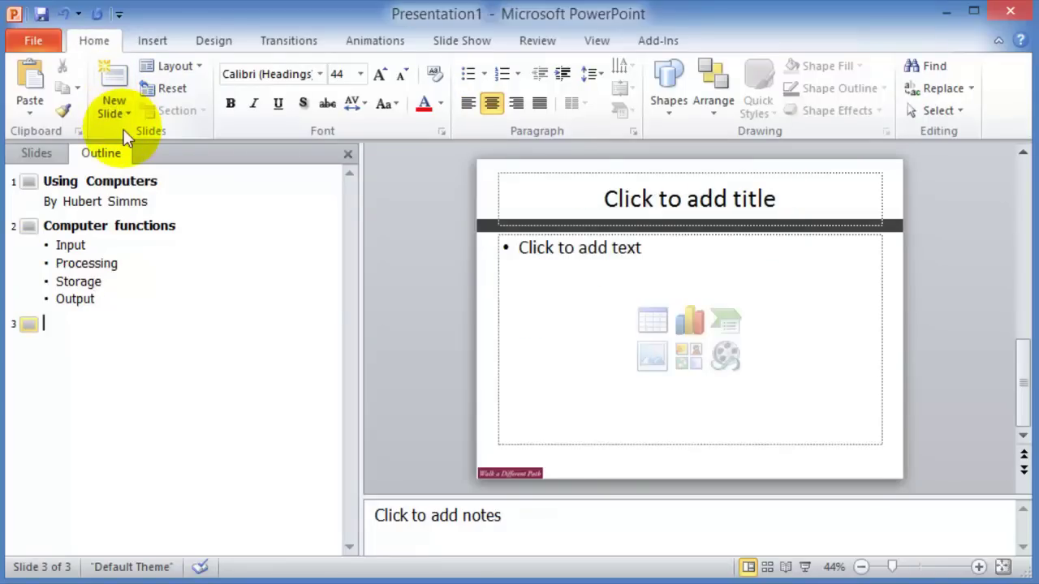
- Title slide 3 'Slide 2' with bullets Item 1 to Item 3, add slide 4, and show thumbnails
type("Slide 2")
key("Return")
key("Tab")
type("Item 1")
key("Return")
type("Item 2")
key("Return")
type("Item 3")
key("ctrl+m")
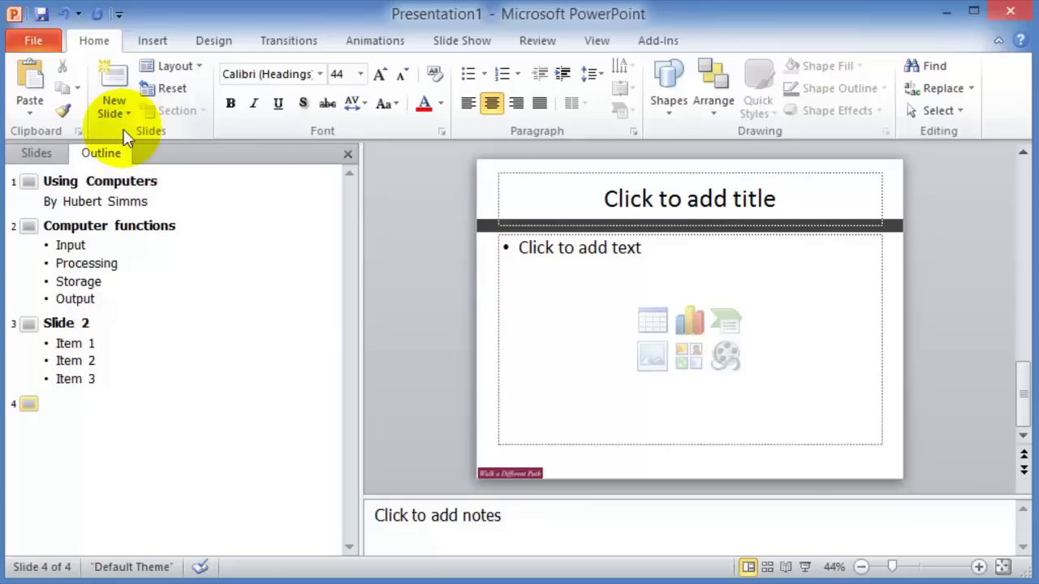
left_click(36, 153)
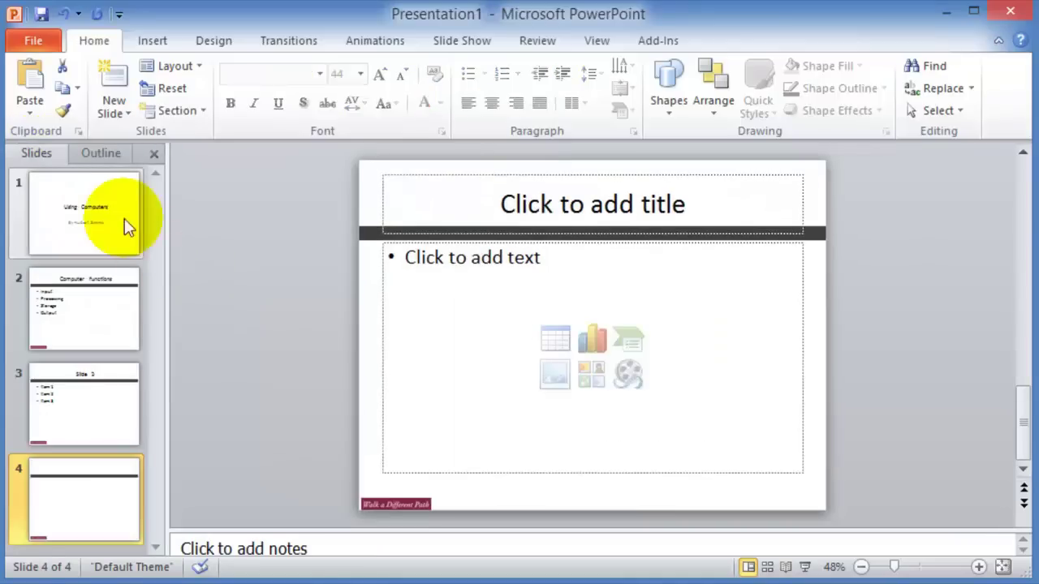
- Select the Using Computers title slide thumbnail
left_click(93, 219)
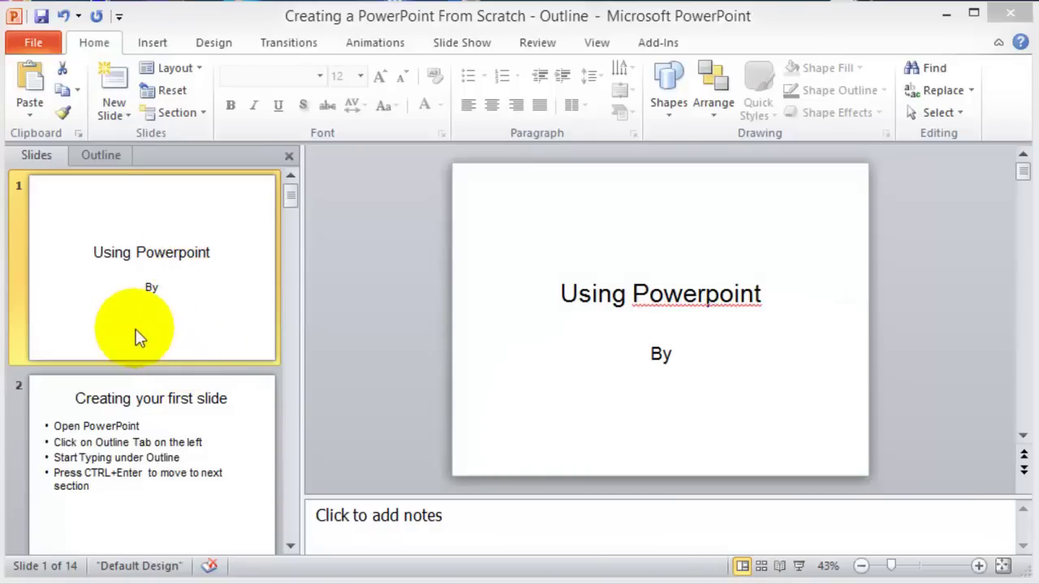
left_click(100, 158)
scroll(195, 389, "down", 3)
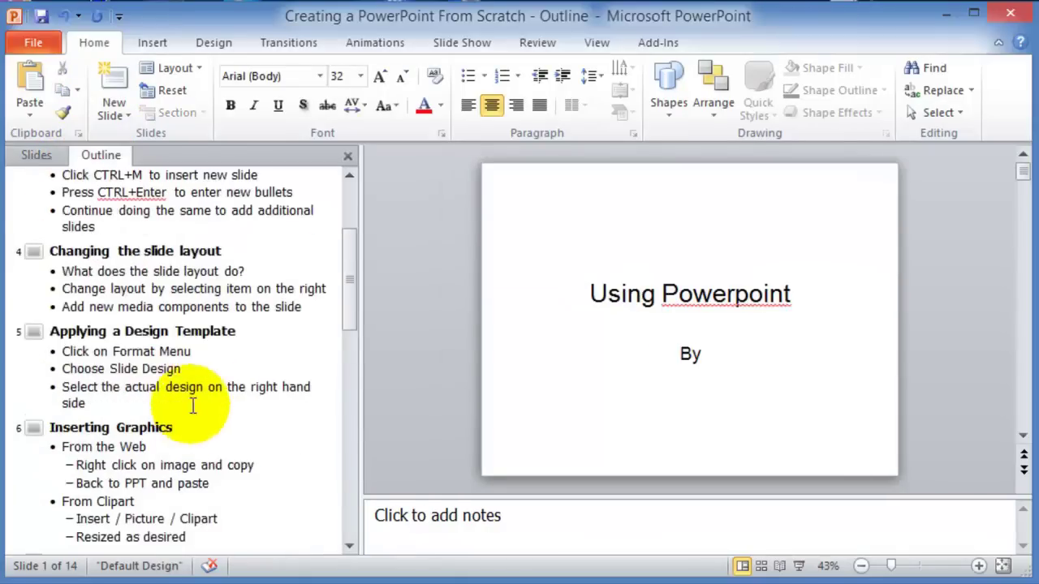
scroll(193, 406, "down", 3)
scroll(139, 349, "up", 3)
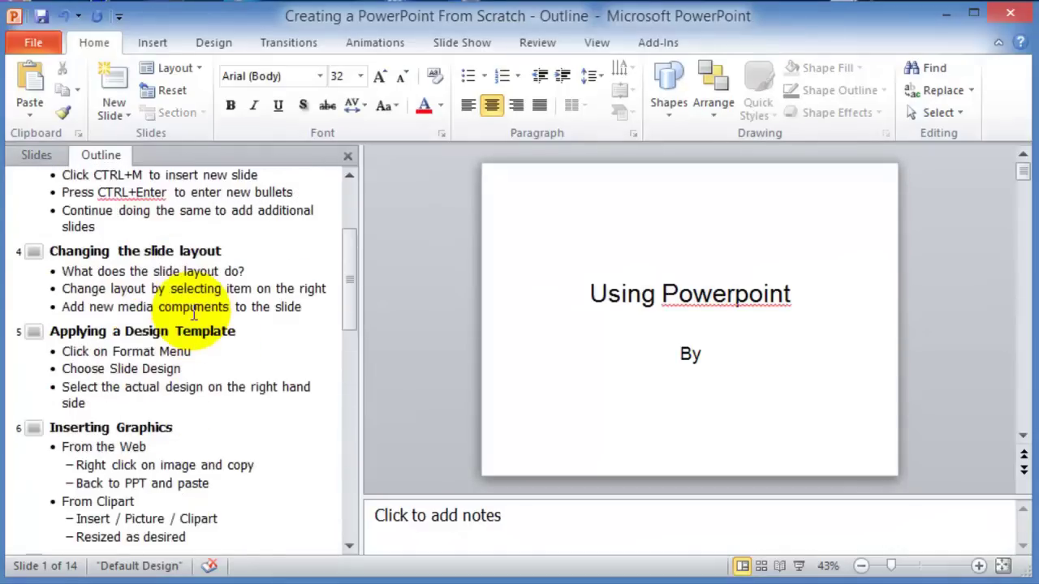
left_click(40, 156)
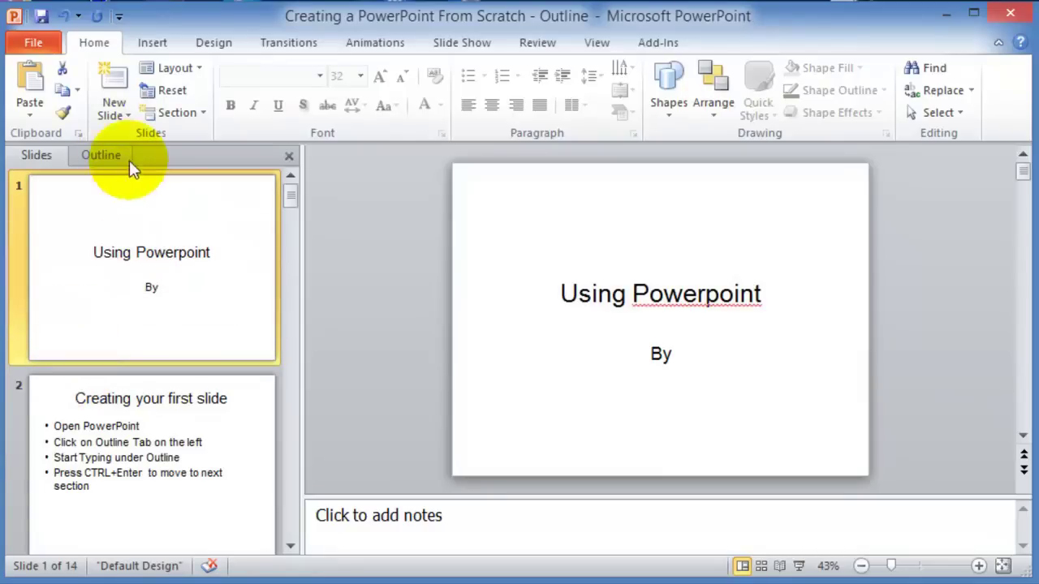
- Open the New Slide layout gallery showing Default Design layouts like Title and Content
left_click(126, 116)
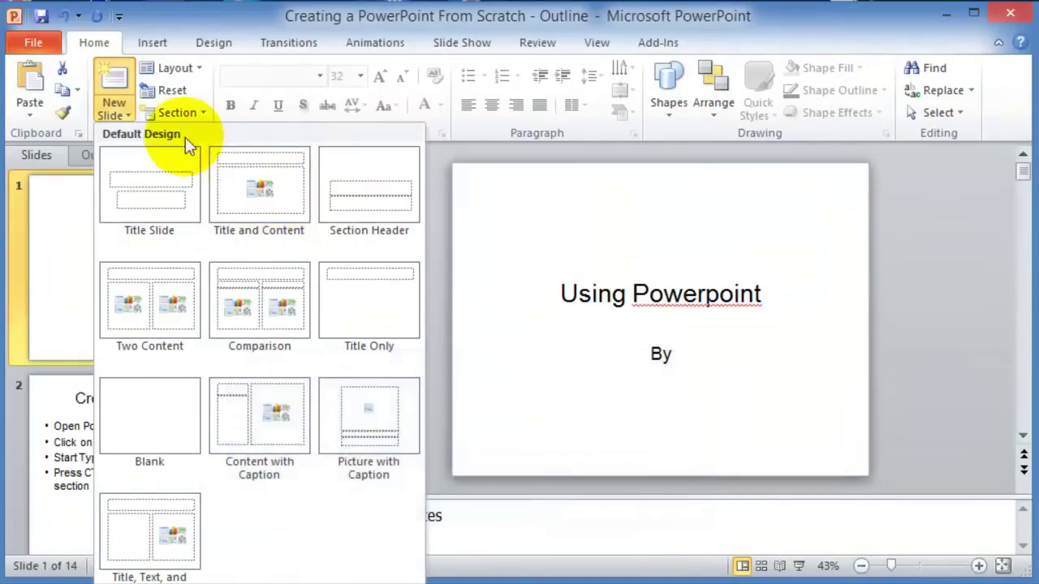
- Insert Title and Content slide 2 'Computer Functions' with four bullets, and retitle slide 1 'Using PowerPoint'
left_click(251, 198)
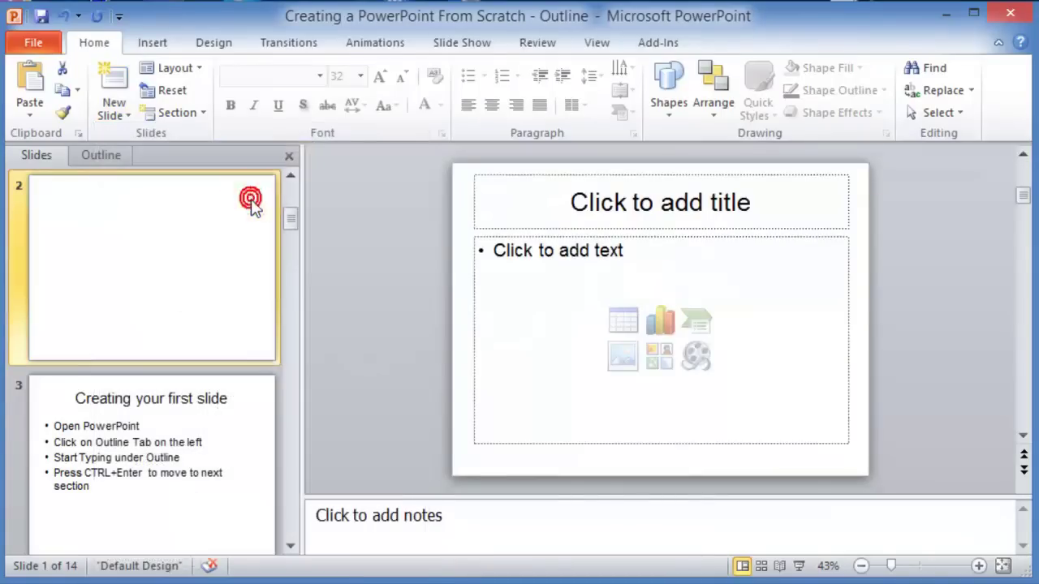
left_click(598, 210)
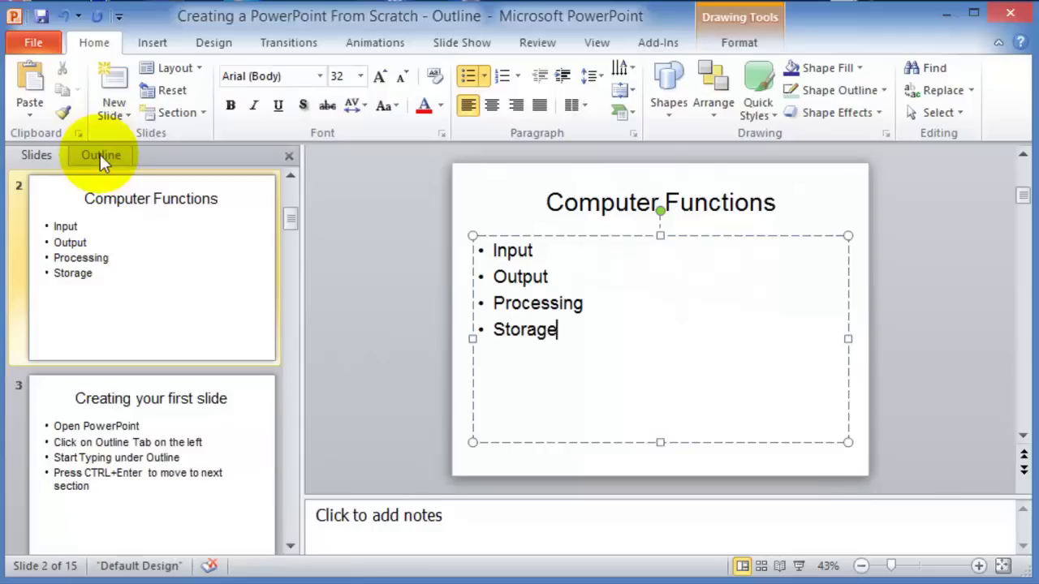
left_click(160, 235)
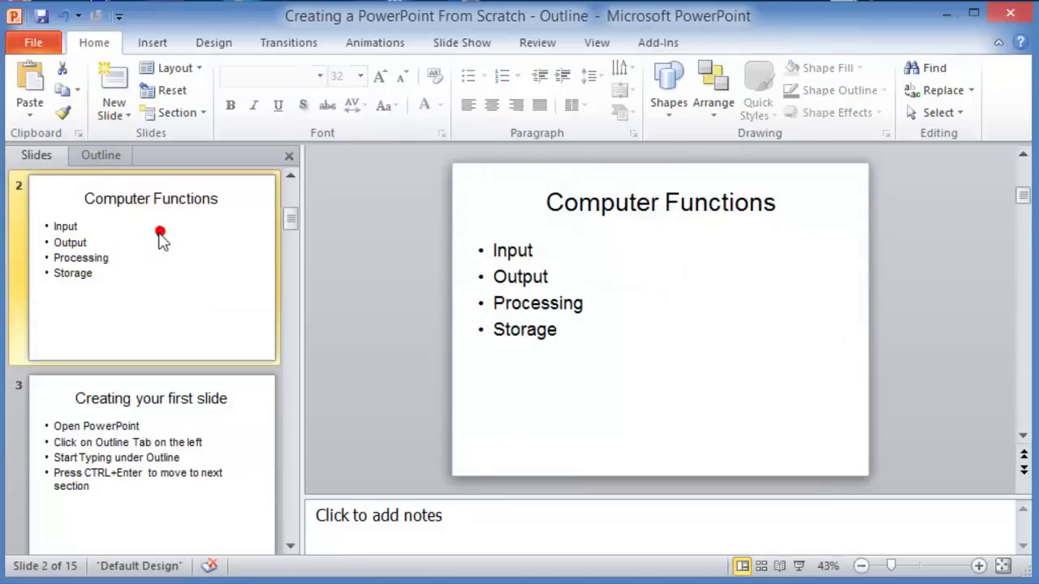
scroll(191, 276, "up", 2)
left_click(125, 266)
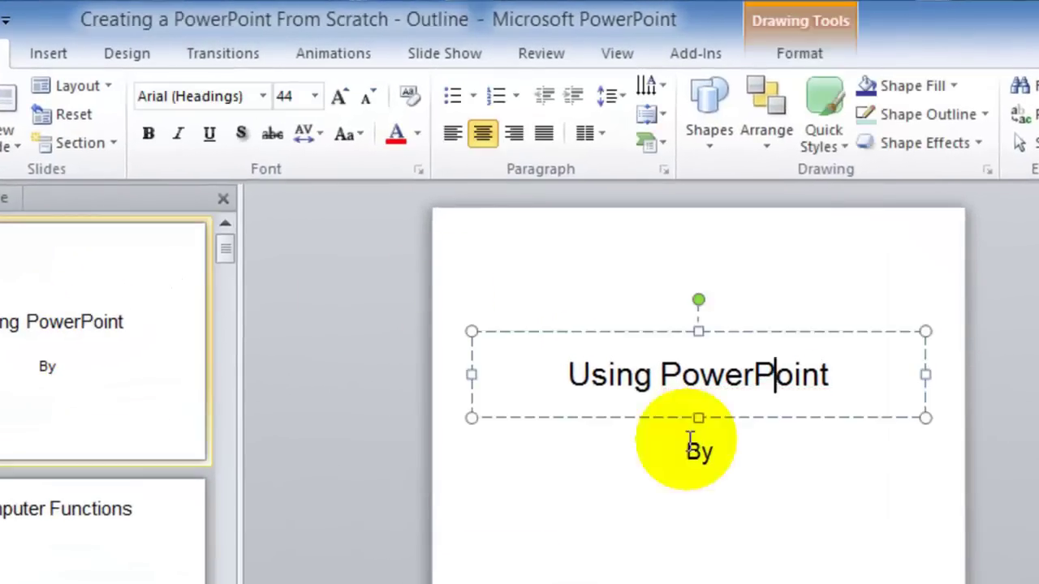
left_click(110, 379)
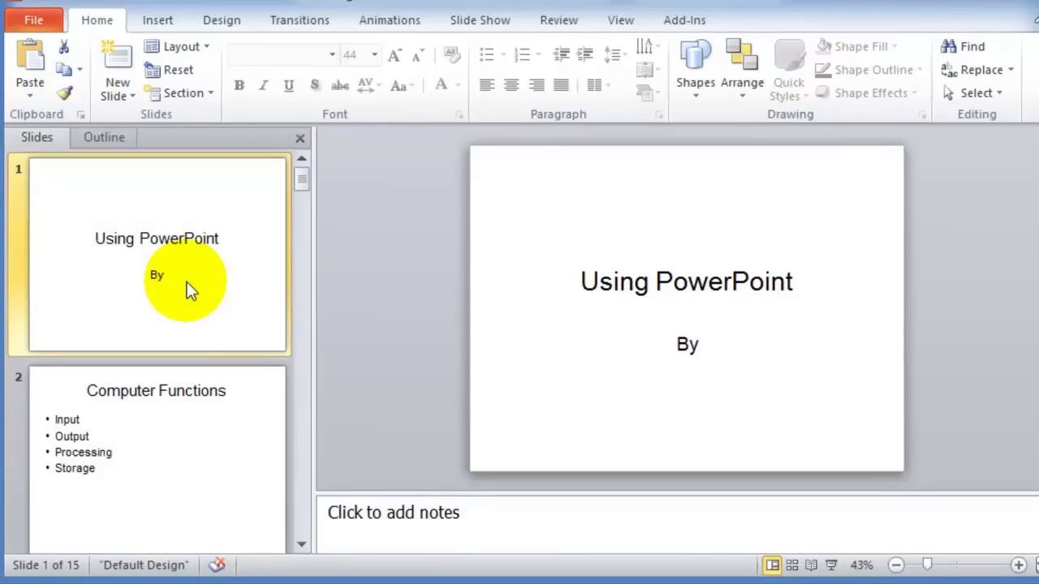
- Apply the Angles theme from the full Themes gallery to all 15 slides, then view slide 2
left_click(225, 23)
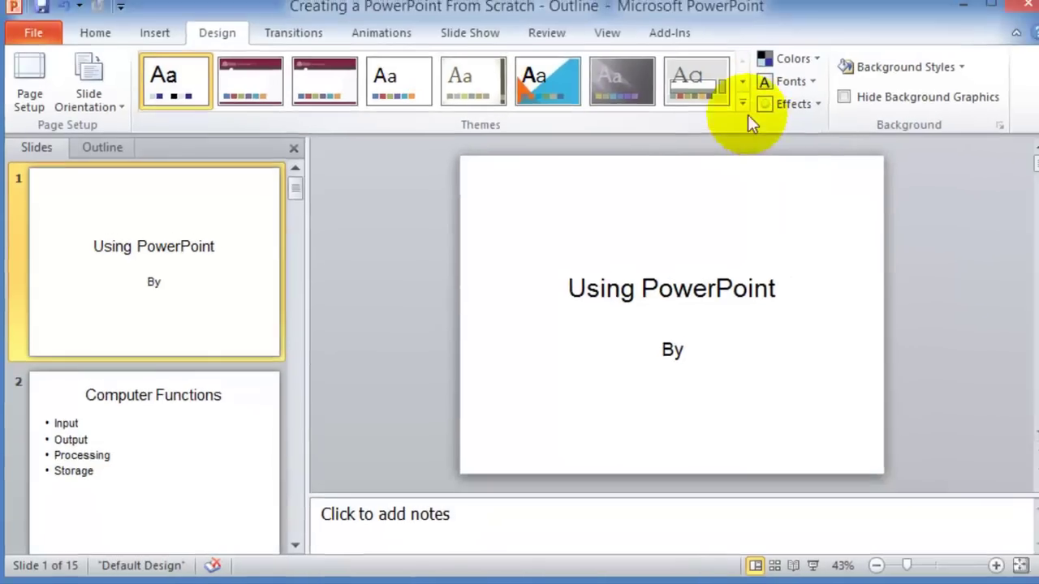
left_click(742, 103)
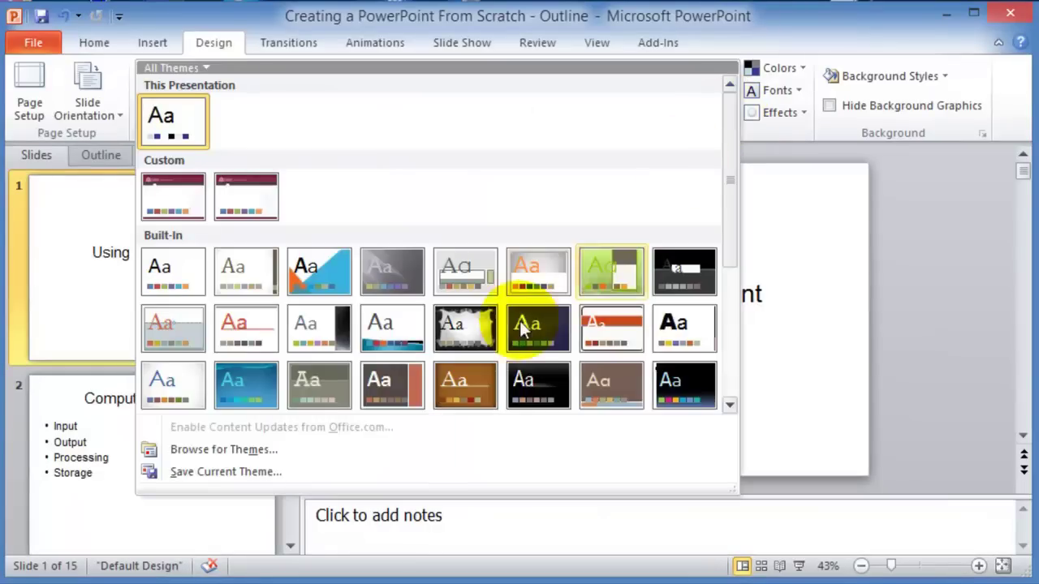
left_click(338, 282)
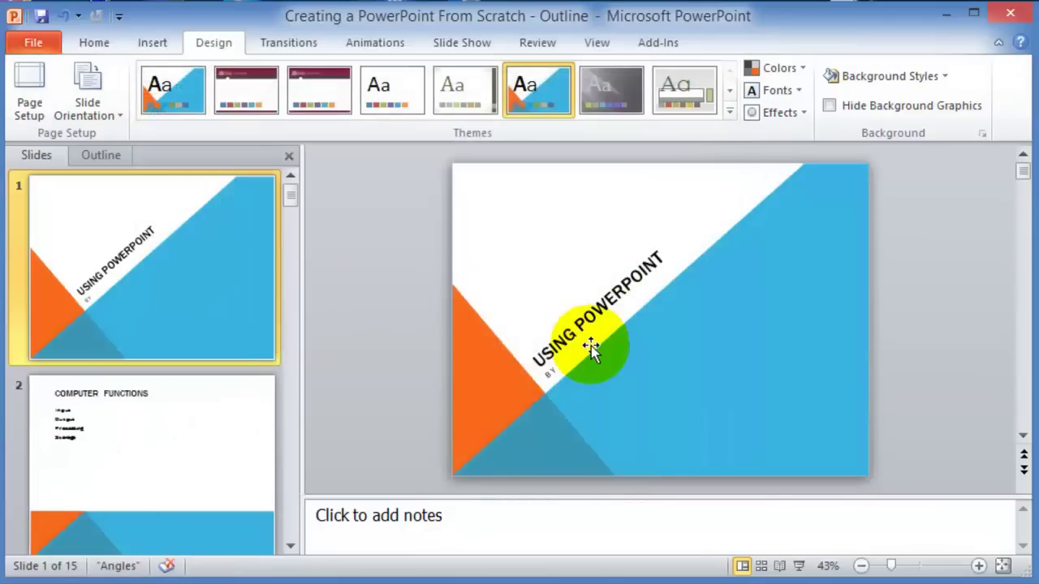
left_click(181, 431)
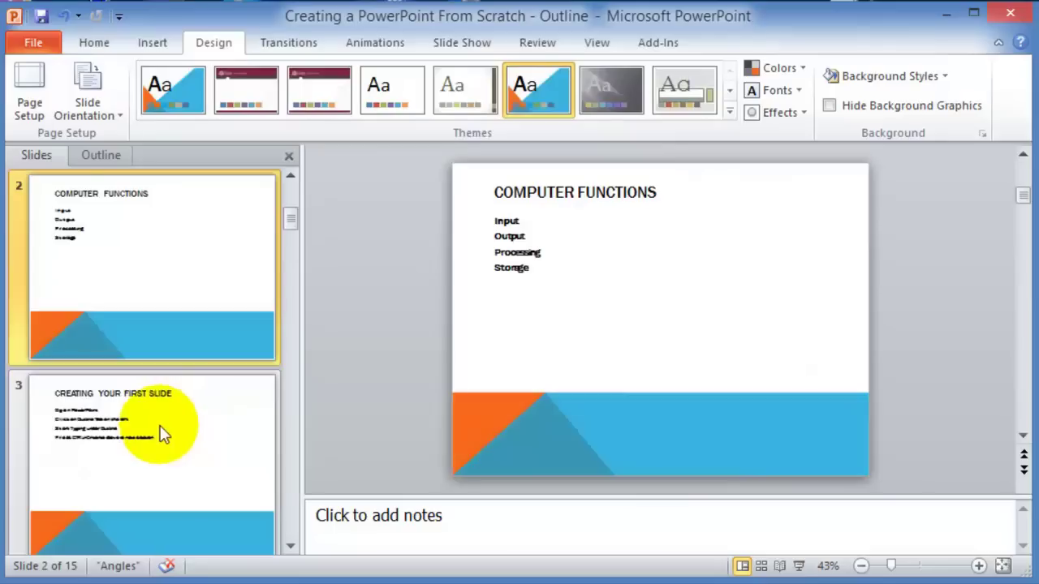
scroll(163, 431, "down", 1)
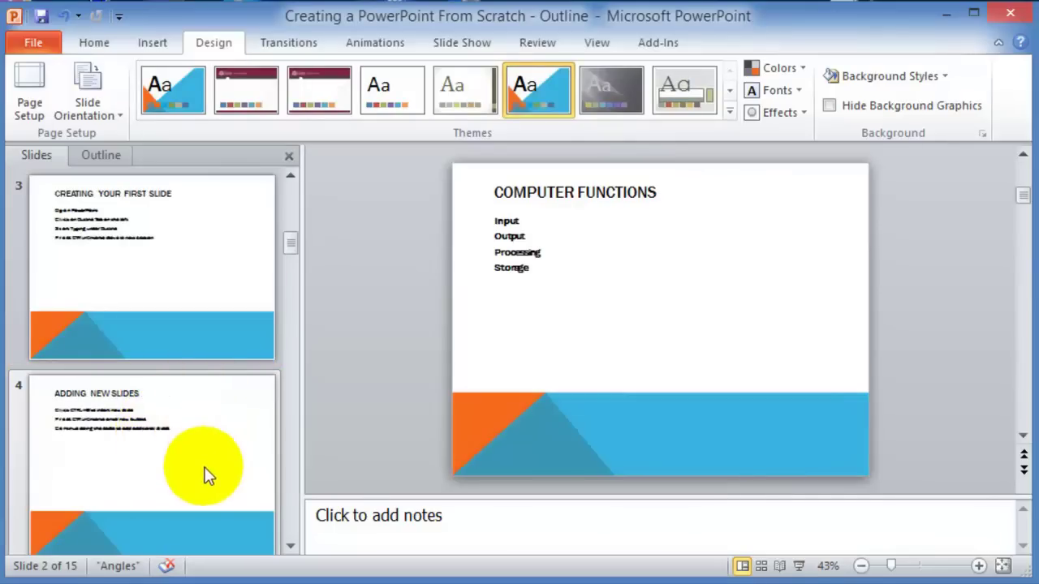
scroll(235, 272, "up", 2)
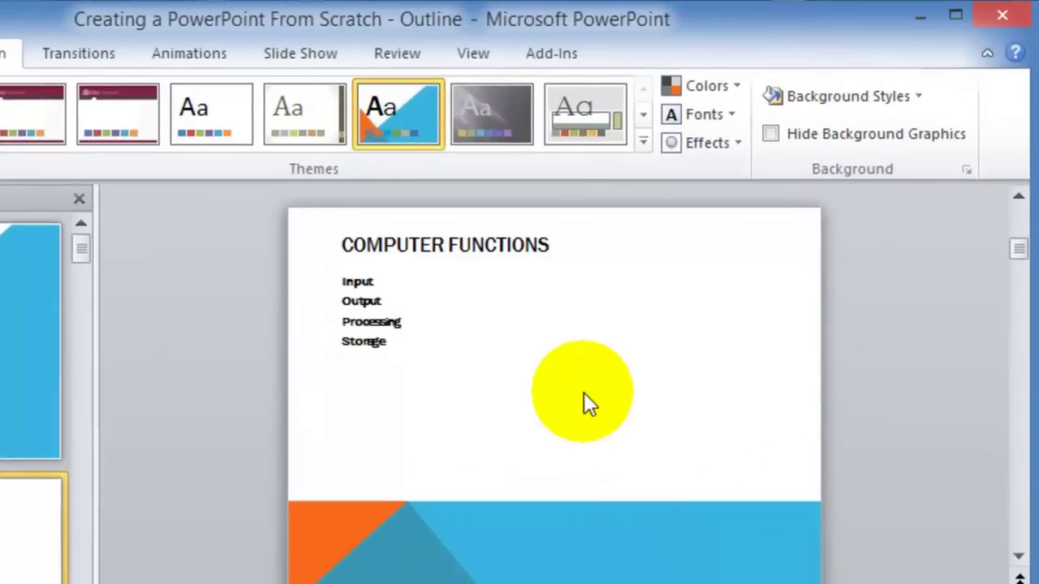
left_click(584, 392)
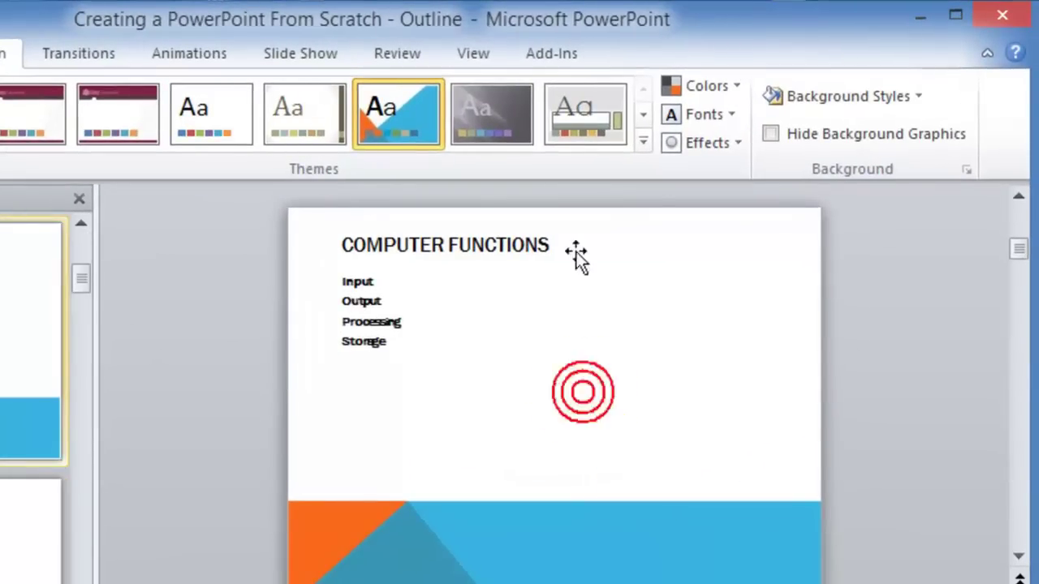
- Recolour the deck with the Office colour scheme, leaving the theme fonts unchanged
left_click(738, 86)
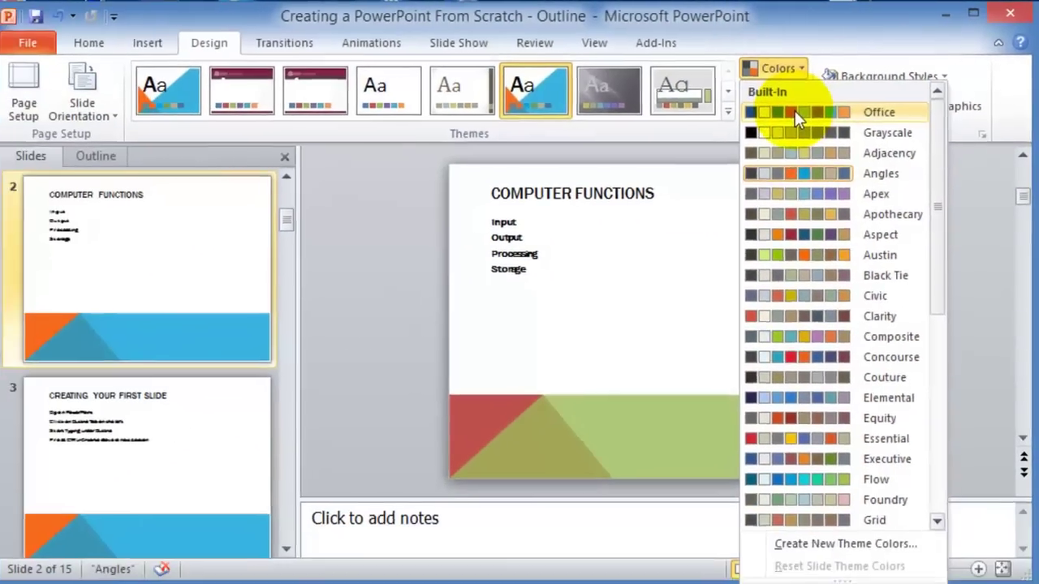
left_click(728, 140)
left_click(795, 90)
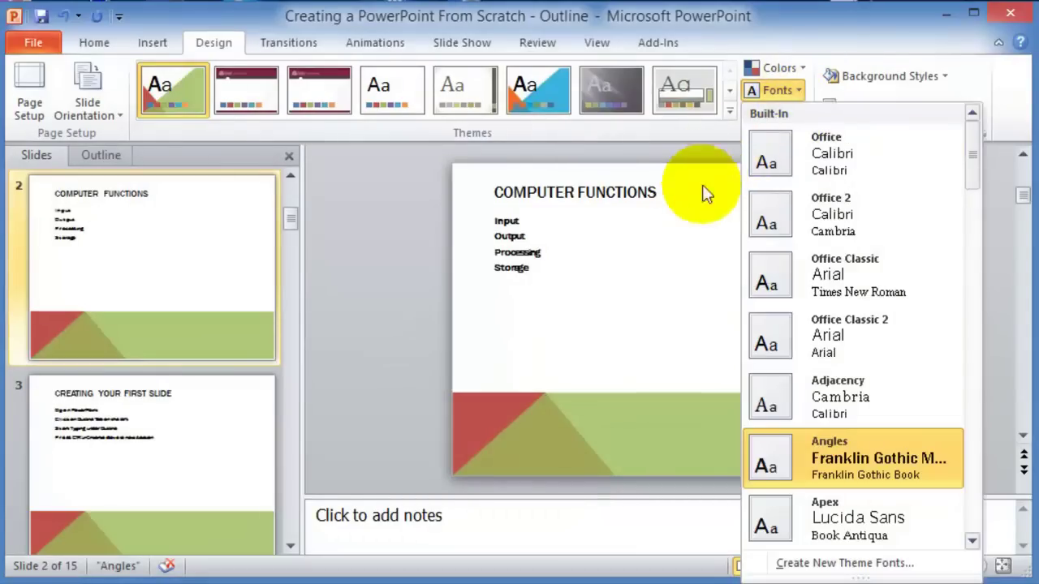
left_click(820, 36)
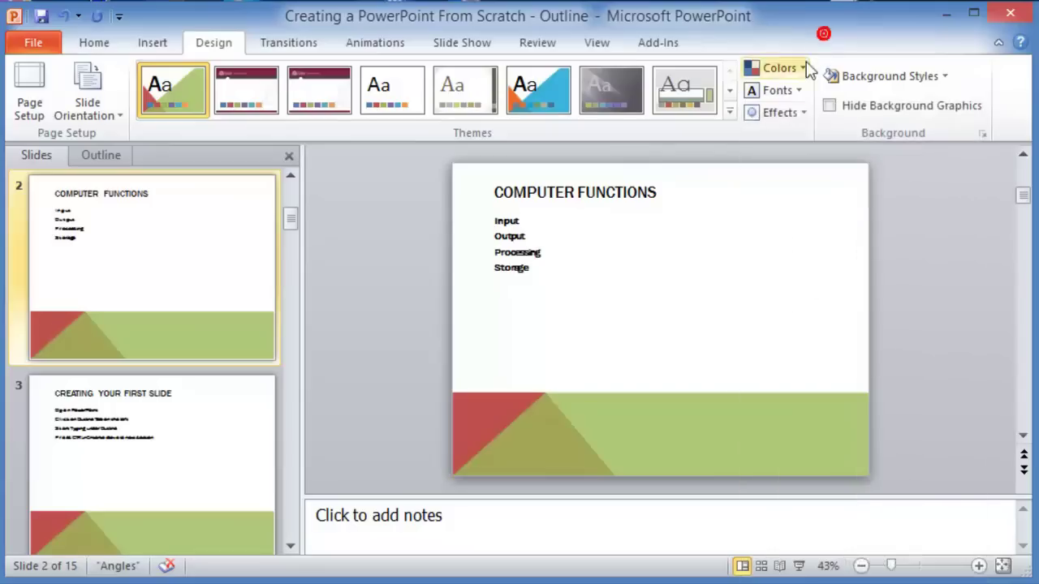
- Look through the theme effects and background styles without applying any
left_click(806, 112)
left_click(940, 78)
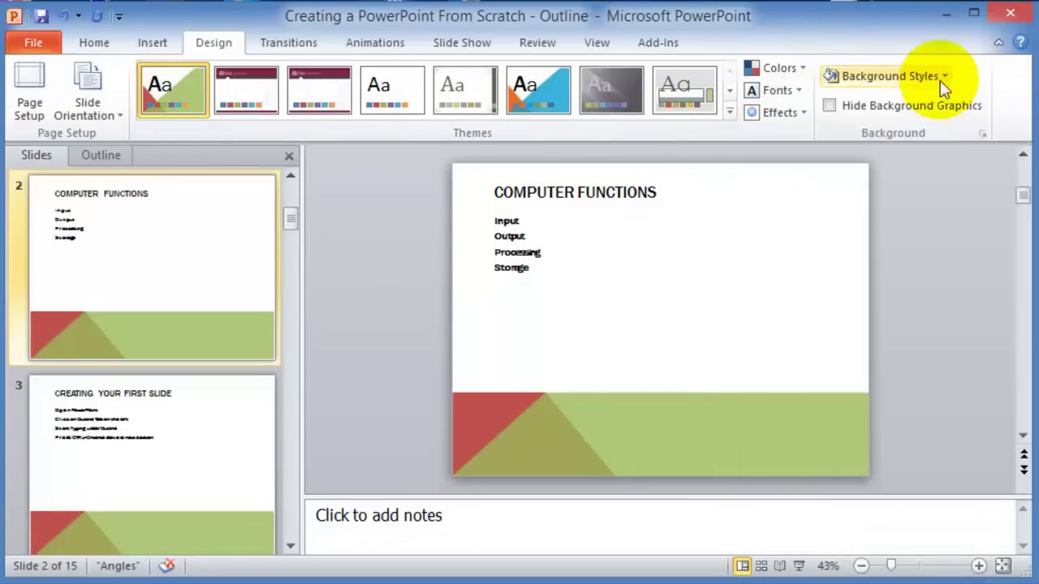
left_click(942, 76)
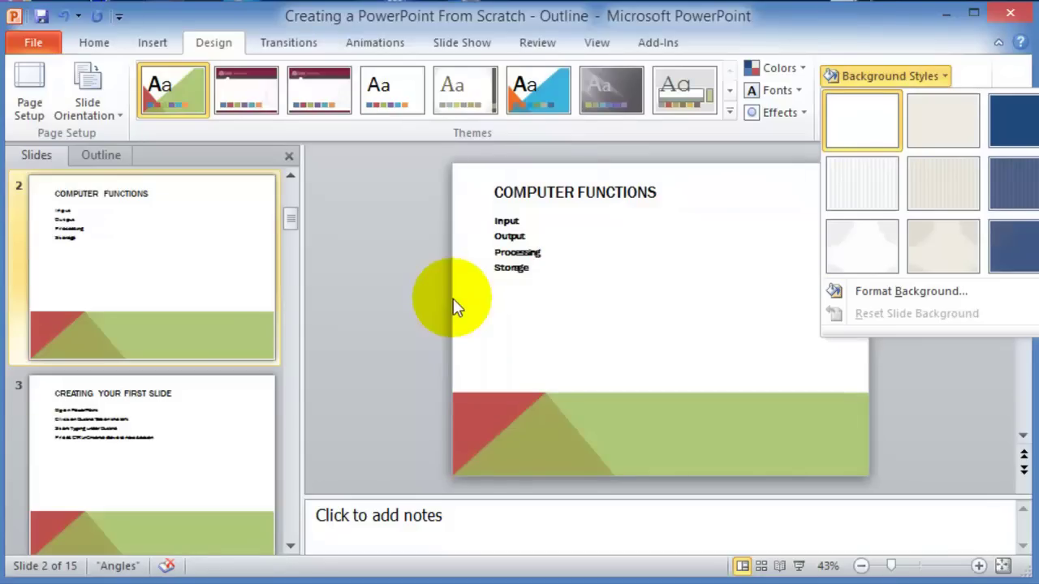
left_click(489, 358)
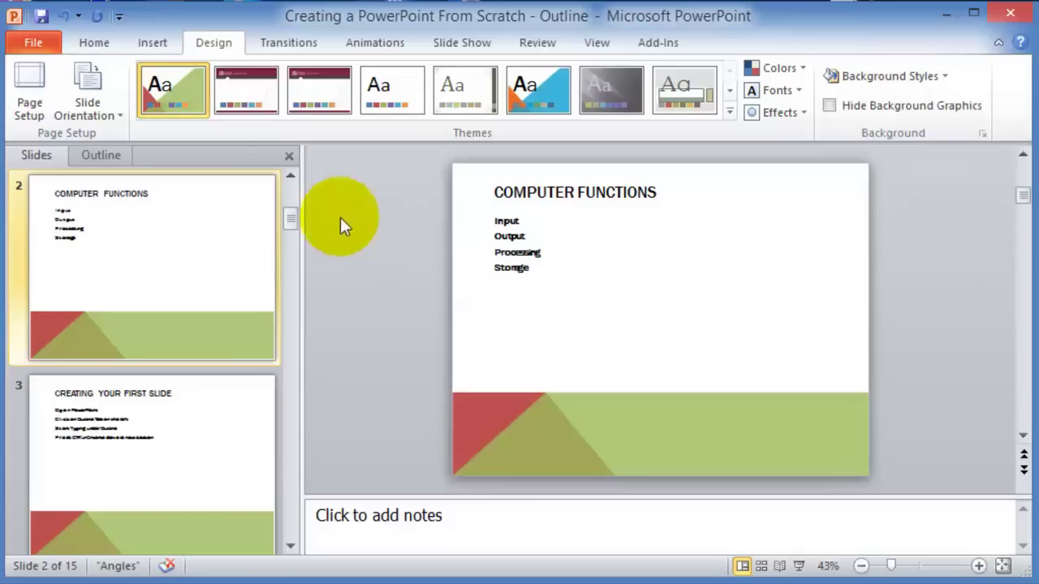
- Undo the Office colours to restore orange-and-blue, then bring up the Default Theme's options
key("ctrl+z")
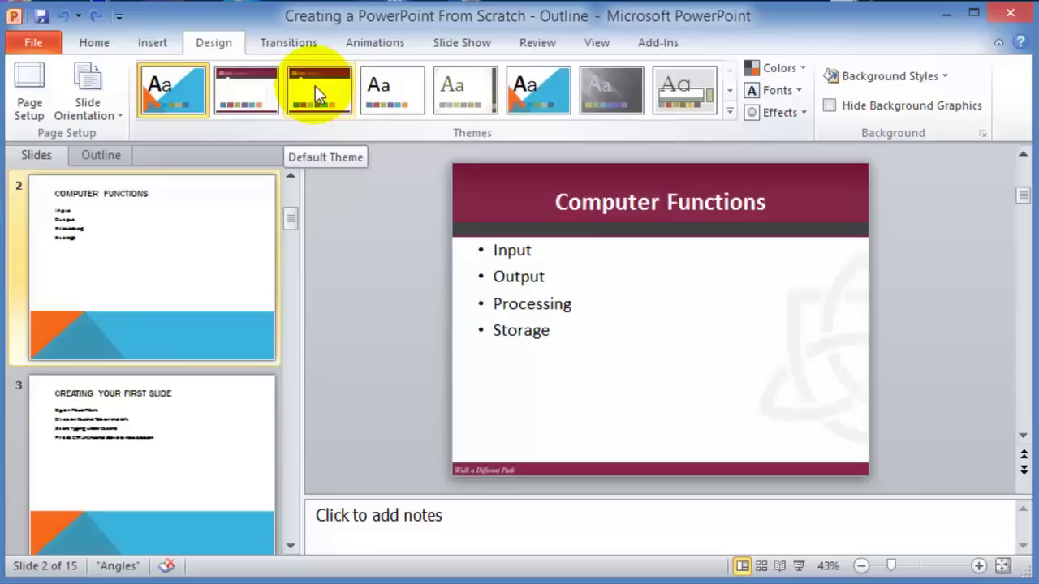
right_click(316, 92)
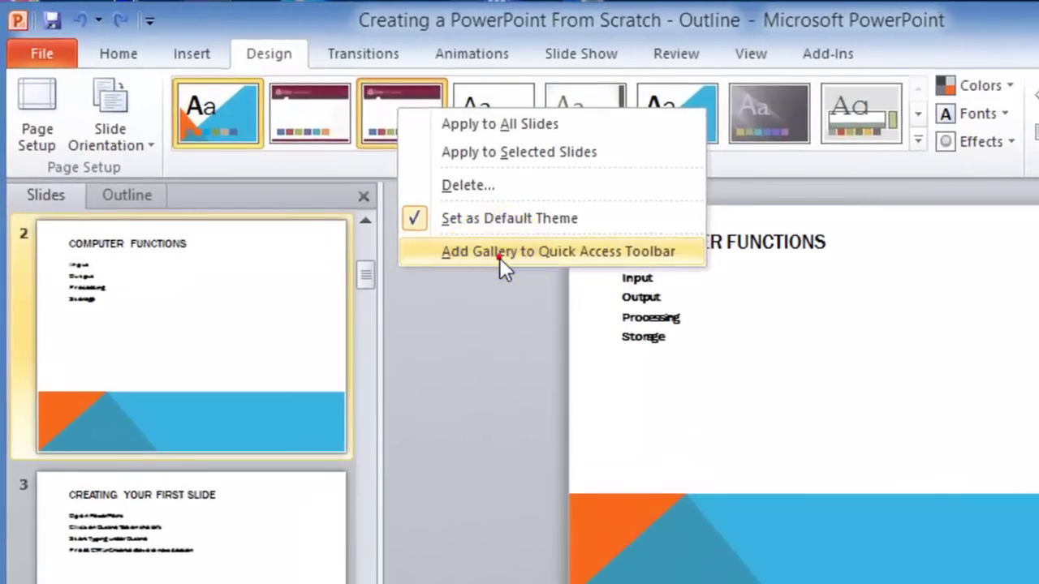
- Add the full themes gallery to the Quick Access Toolbar and check that it opens from there
left_click(397, 206)
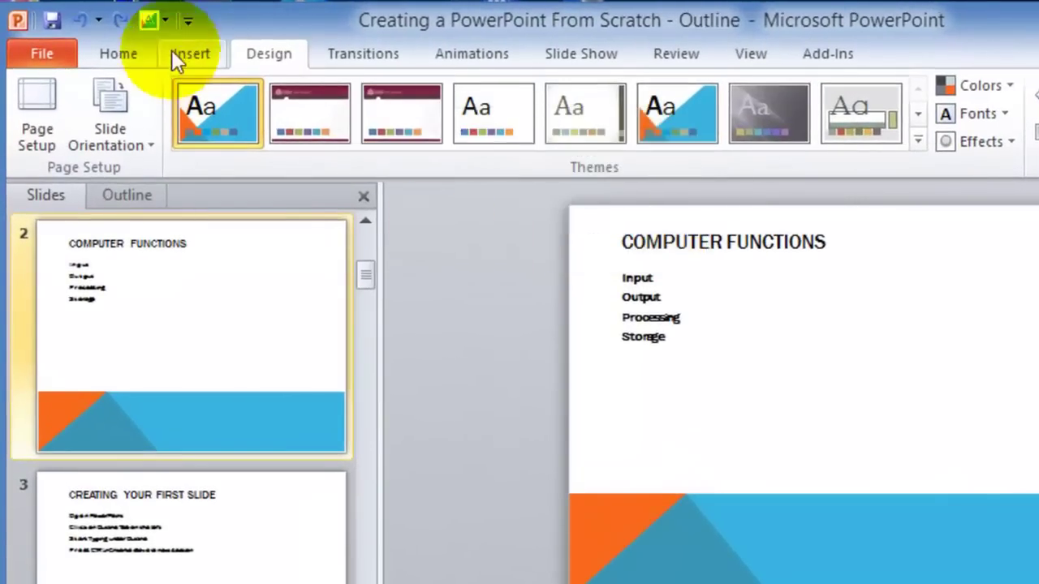
left_click(163, 19)
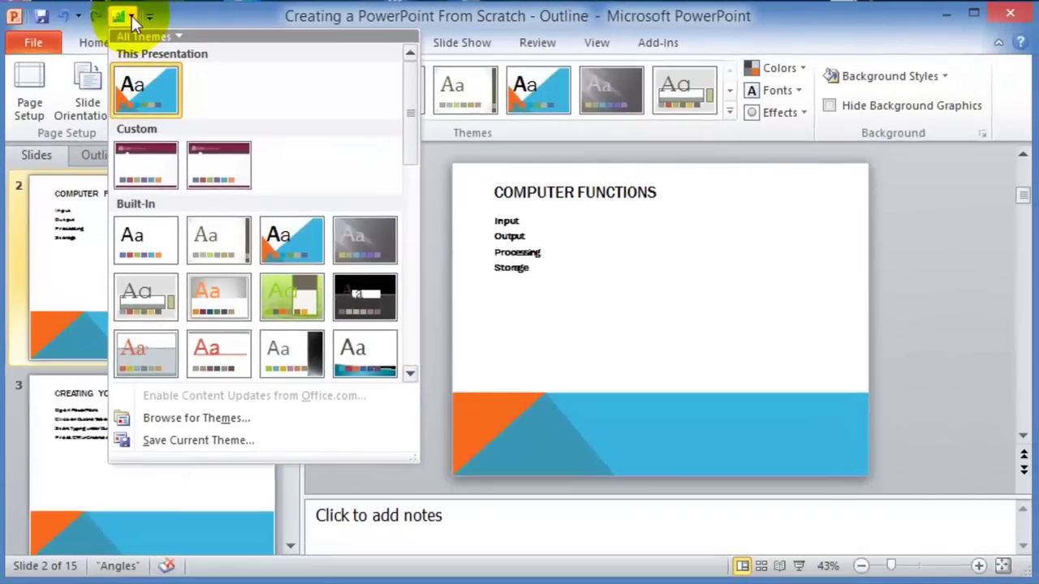
left_click(737, 417)
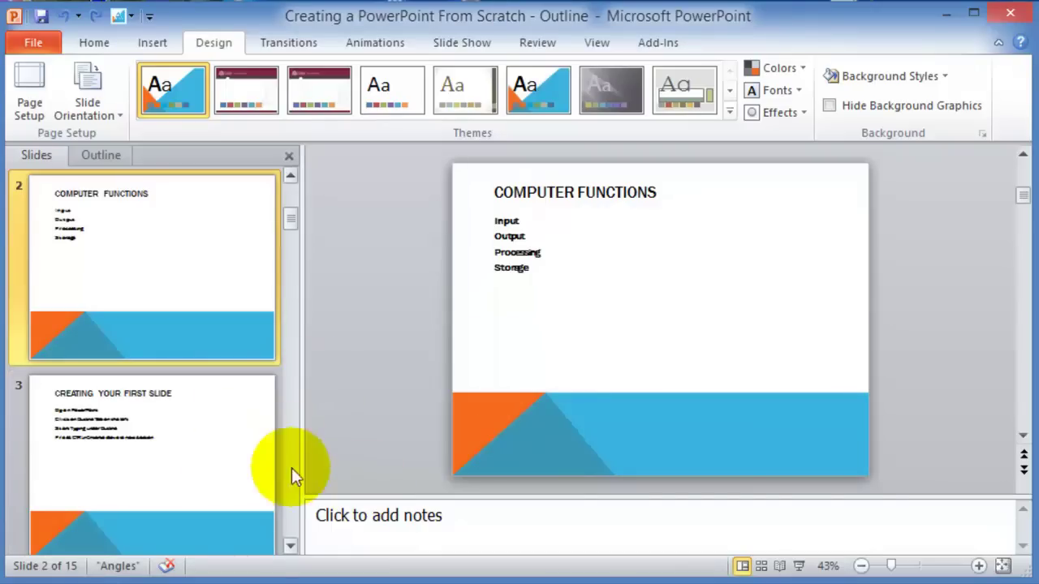
- Apply the dark black-background theme to slide 3 only, leaving slide 2 in Angles
left_click(146, 456)
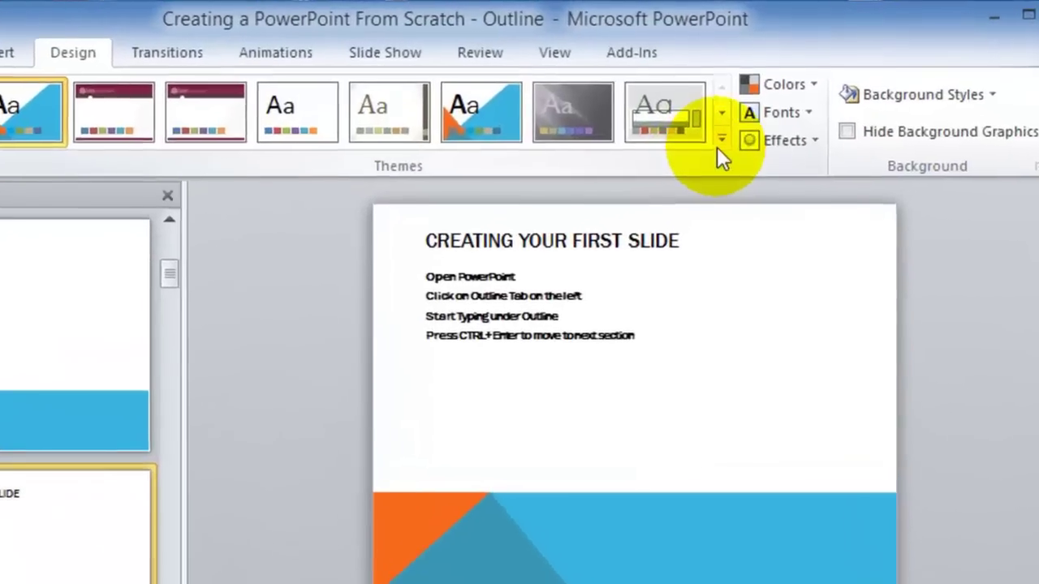
left_click(720, 140)
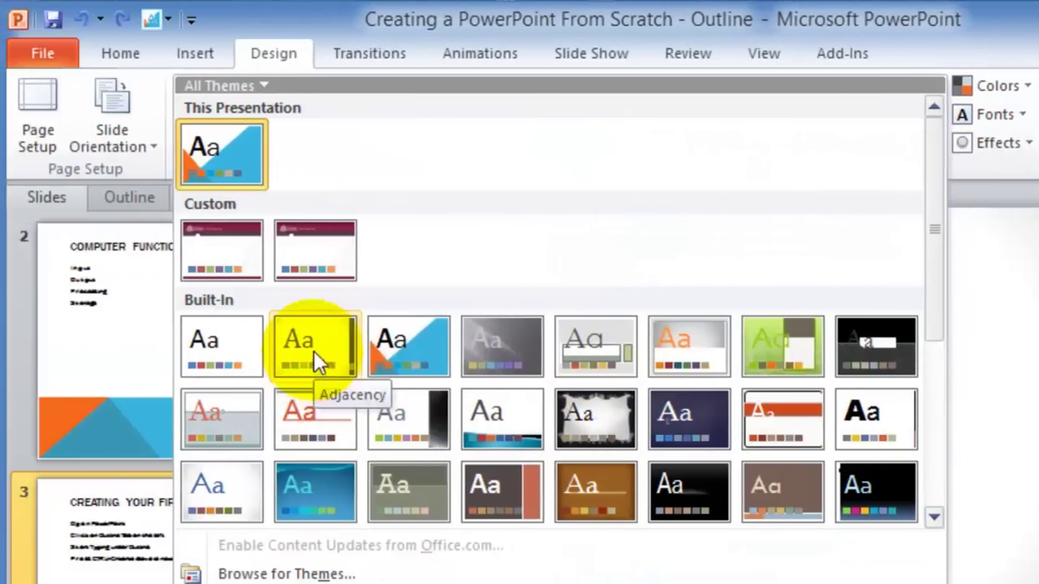
right_click(295, 339)
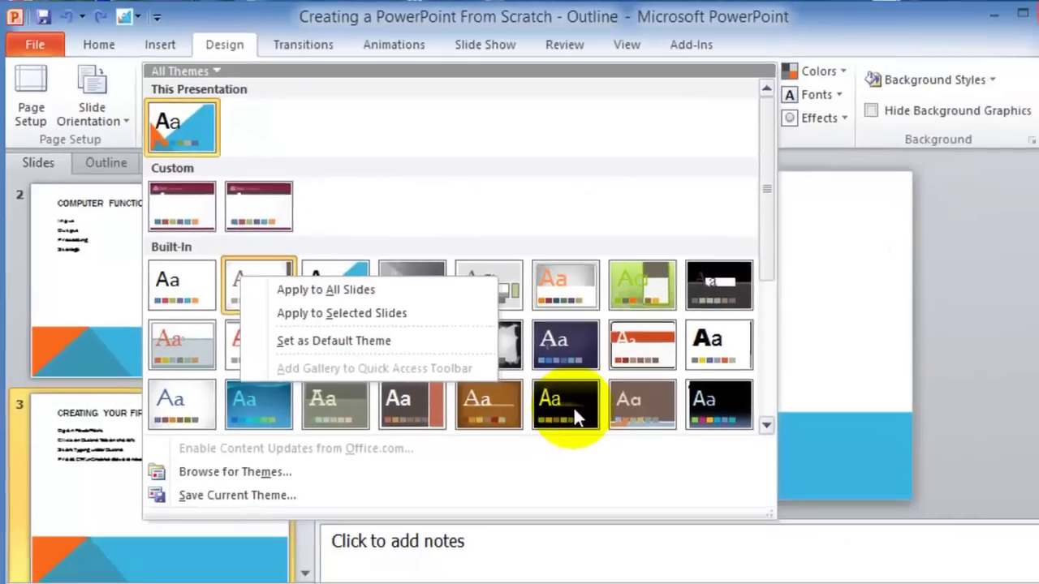
right_click(688, 490)
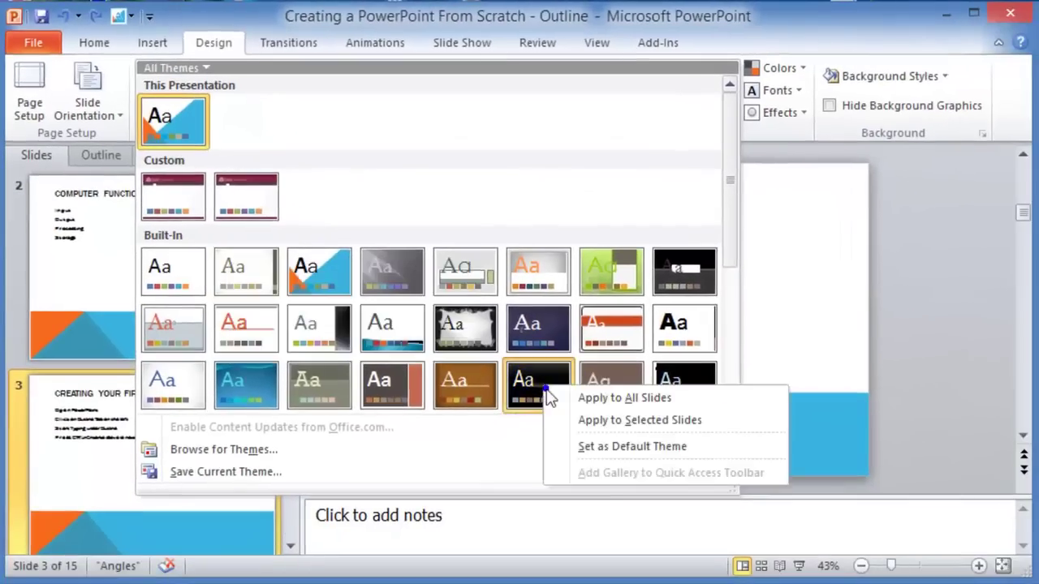
left_click(607, 422)
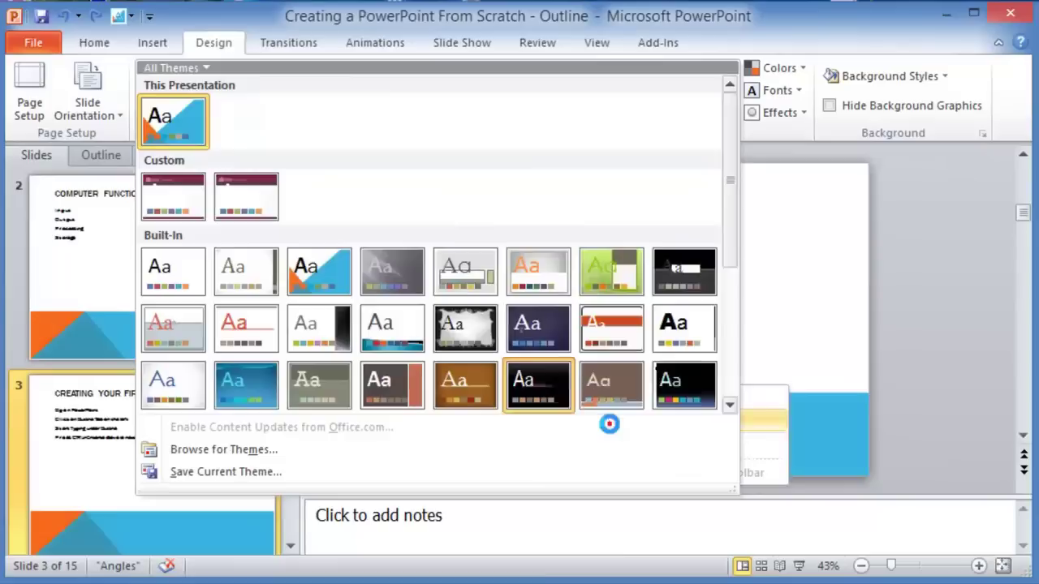
left_click(140, 295)
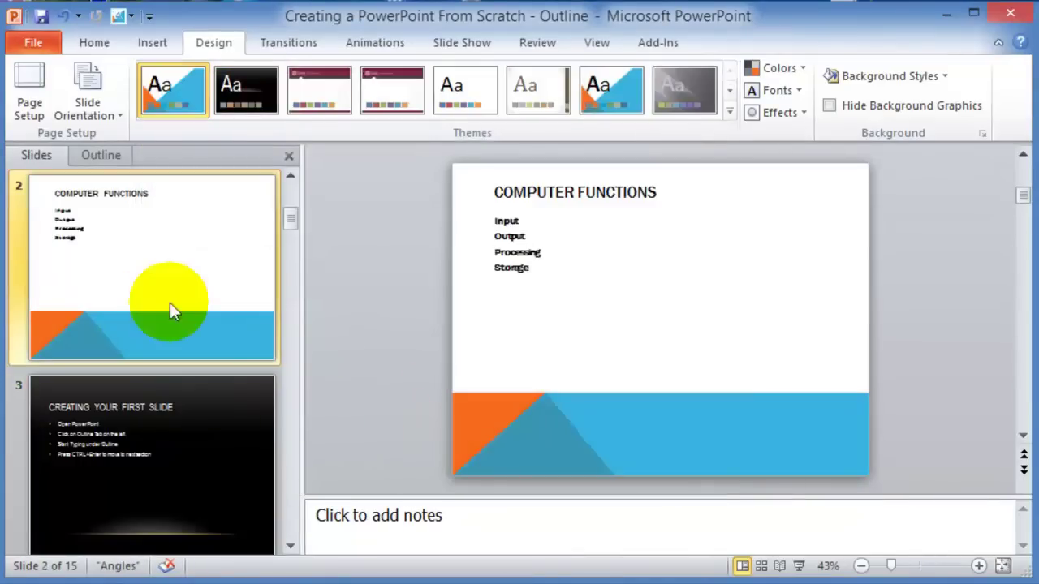
scroll(168, 293, "down", 2)
scroll(166, 297, "up", 1)
scroll(163, 306, "up", 1)
scroll(146, 366, "down", 1)
left_click(129, 326)
left_click(154, 436)
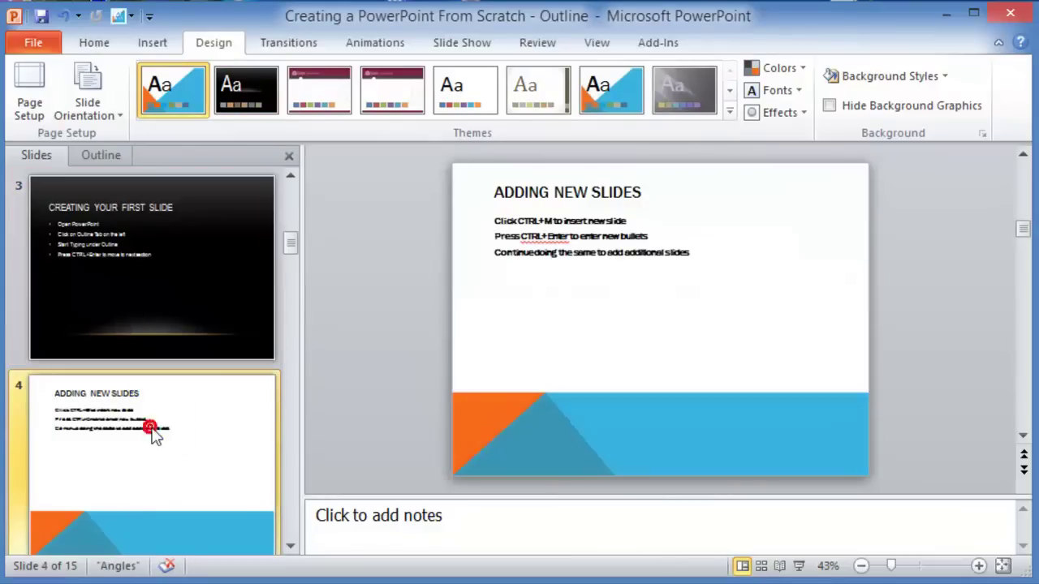
scroll(143, 422, "down", 1)
scroll(144, 395, "up", 1)
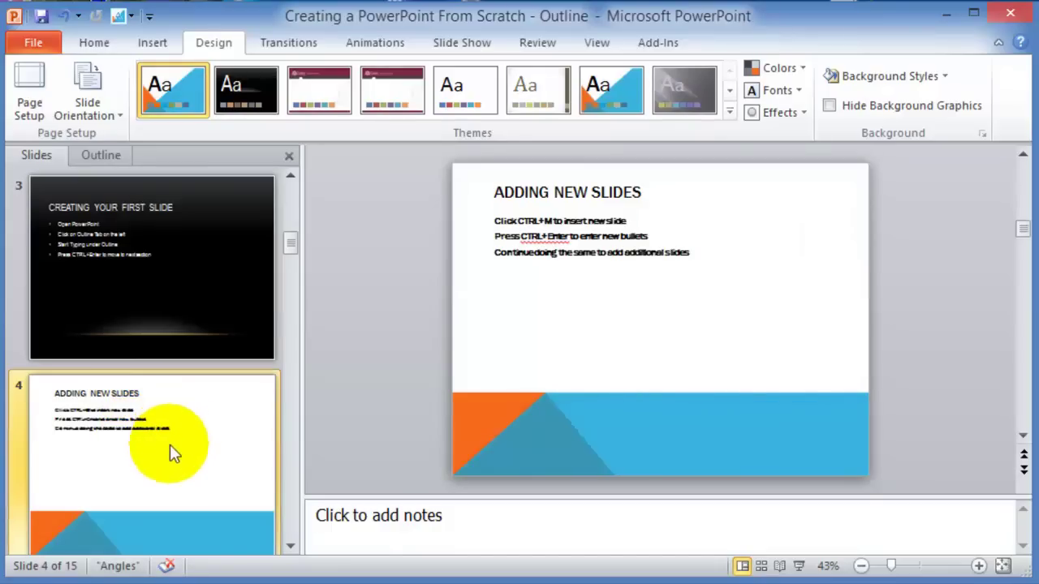
scroll(175, 442, "down", 1)
left_click(250, 396)
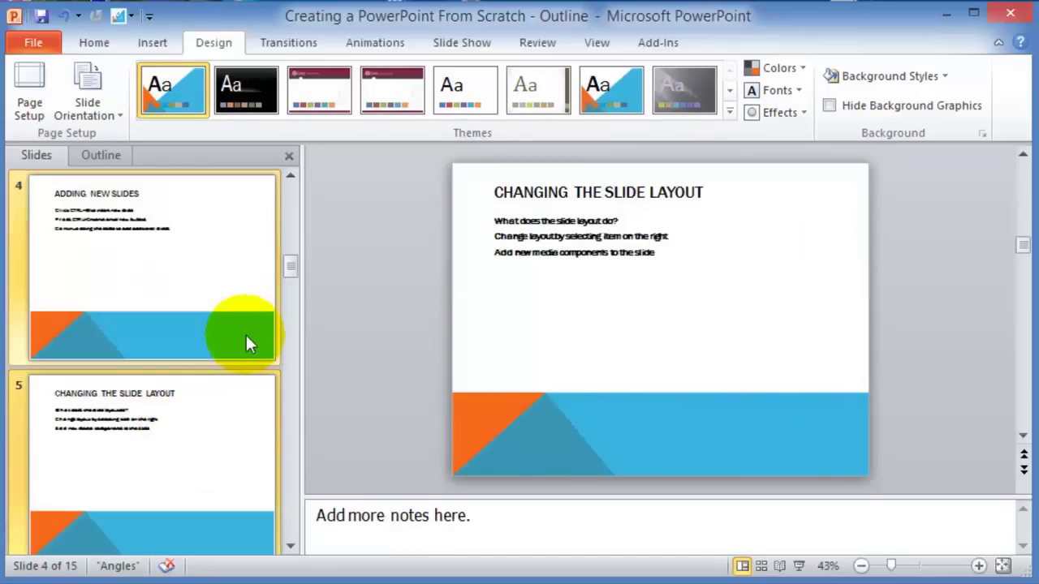
left_click(730, 112)
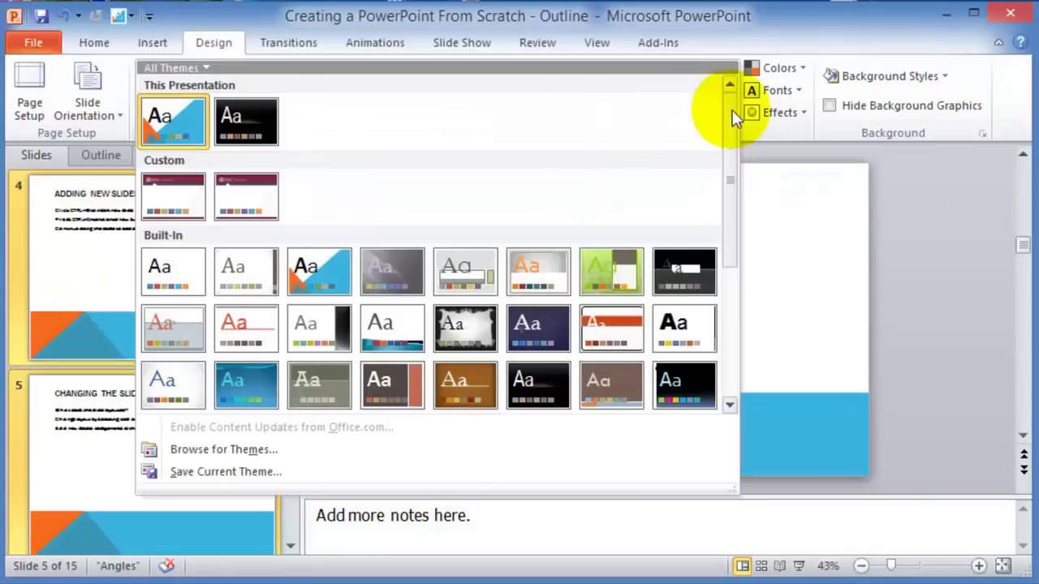
right_click(393, 326)
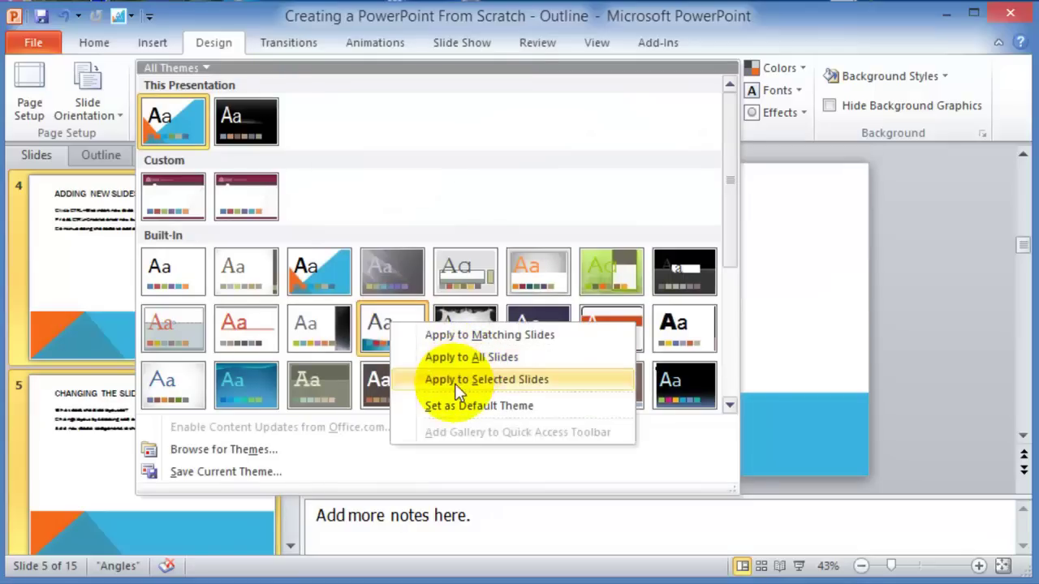
left_click(457, 392)
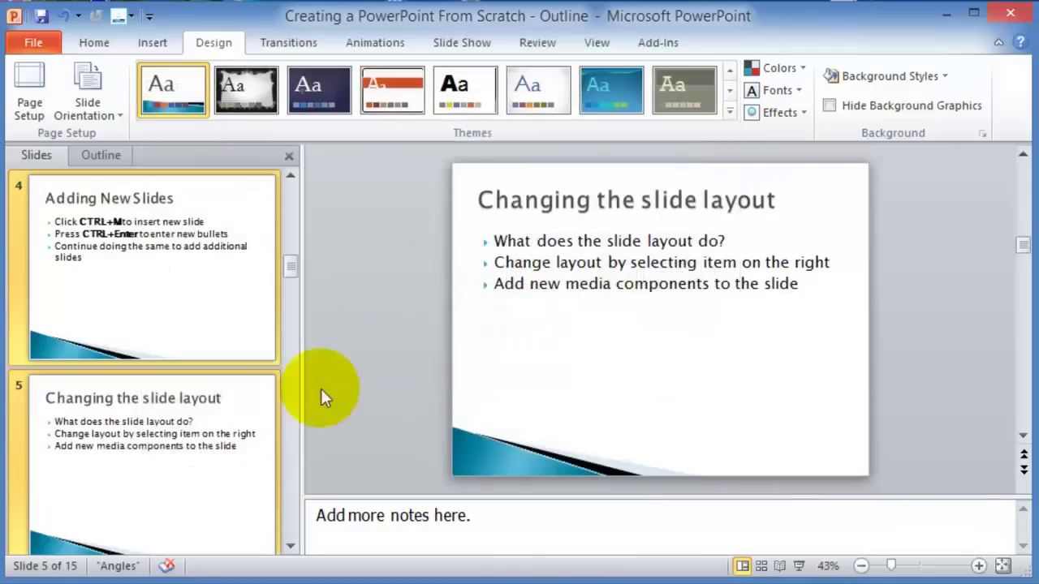
left_click(160, 284)
scroll(154, 382, "down", 2)
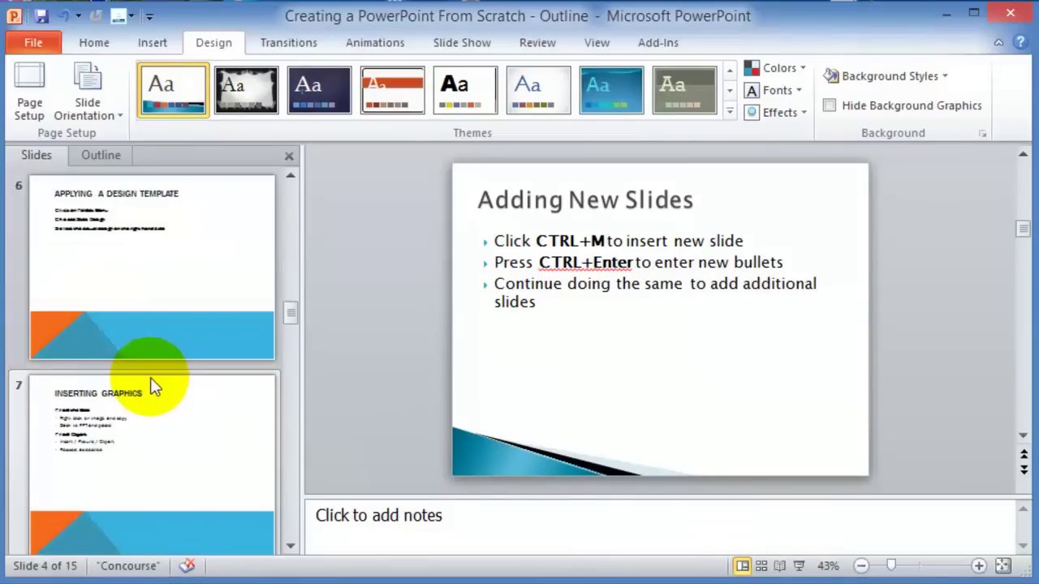
scroll(170, 357, "up", 2)
scroll(177, 329, "up", 2)
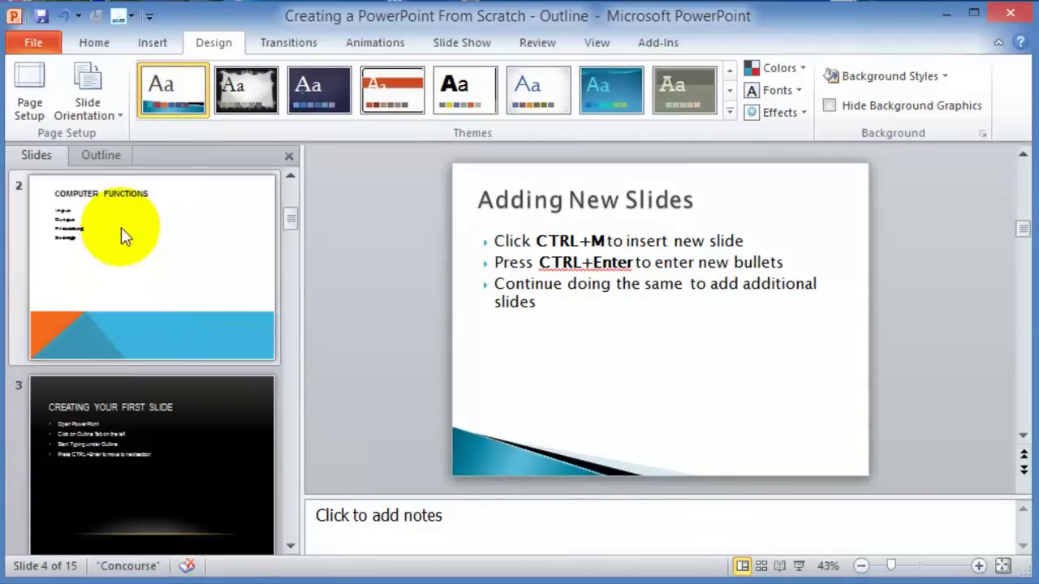
left_click(62, 16)
scroll(216, 337, "up", 1)
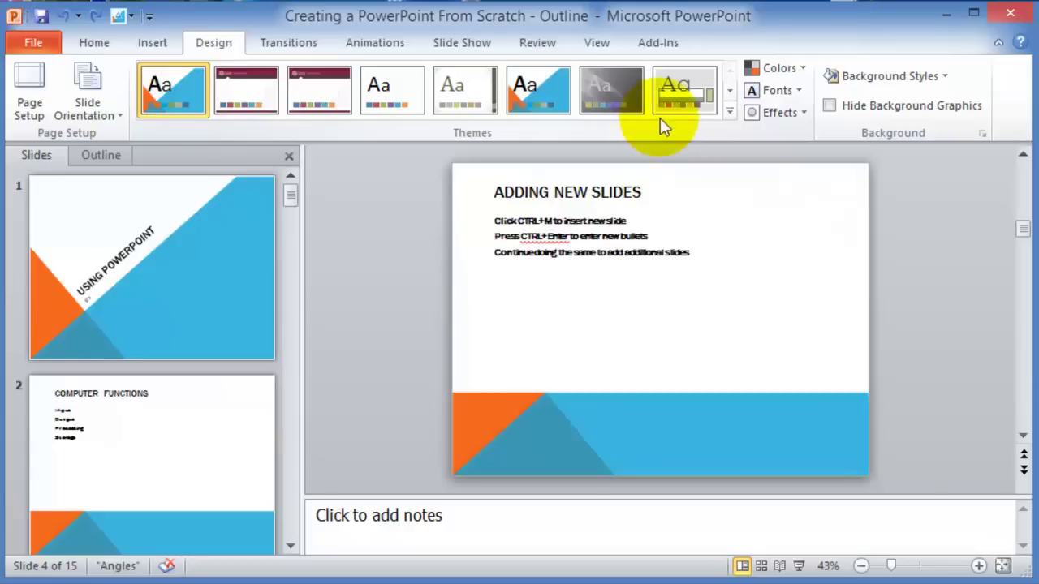
- Apply the custom Cairn-Template theme to every slide, then display slide 2, 'Computer Functions'
left_click(729, 111)
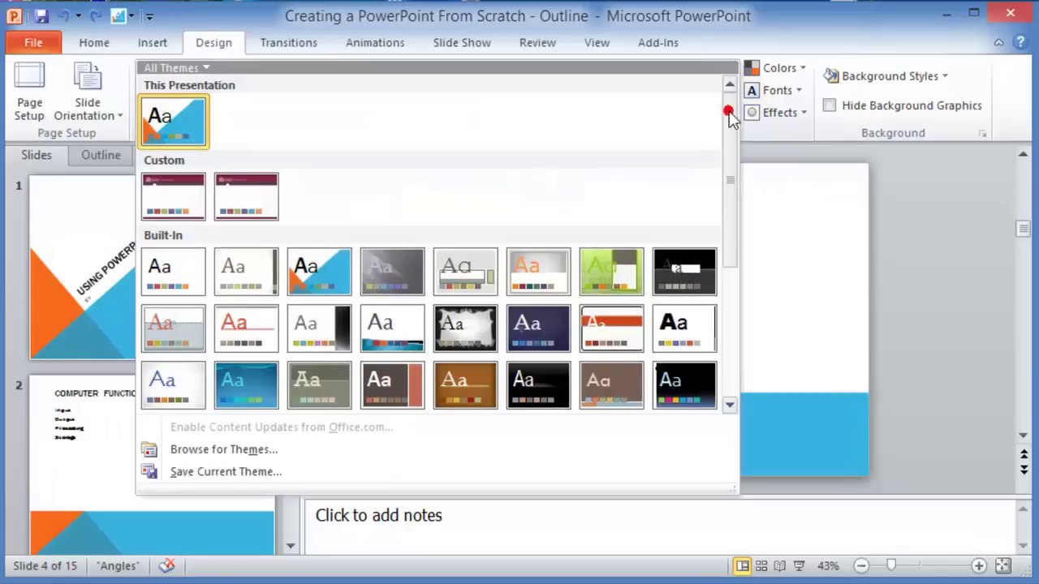
right_click(188, 196)
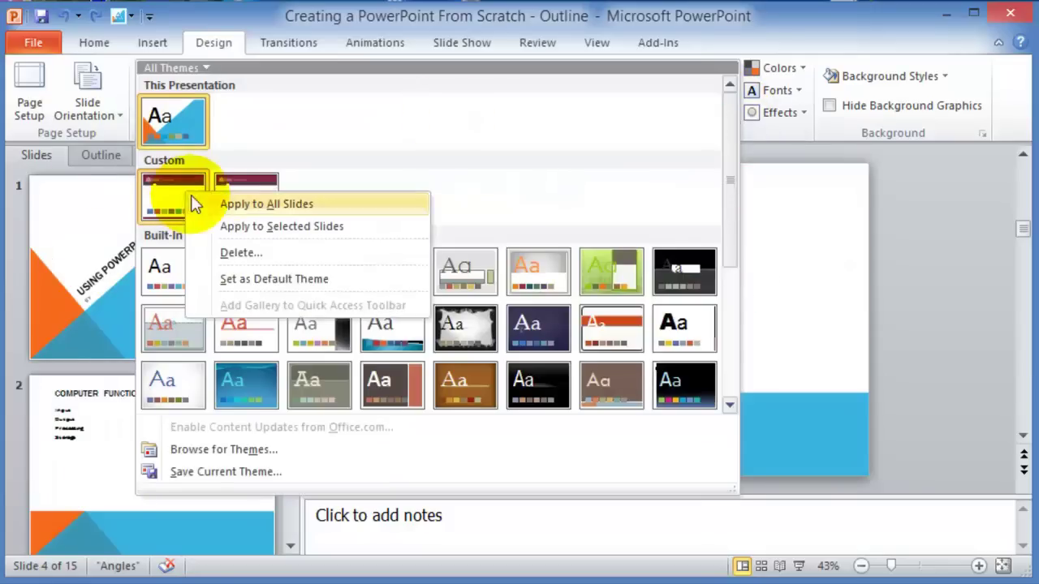
left_click(238, 205)
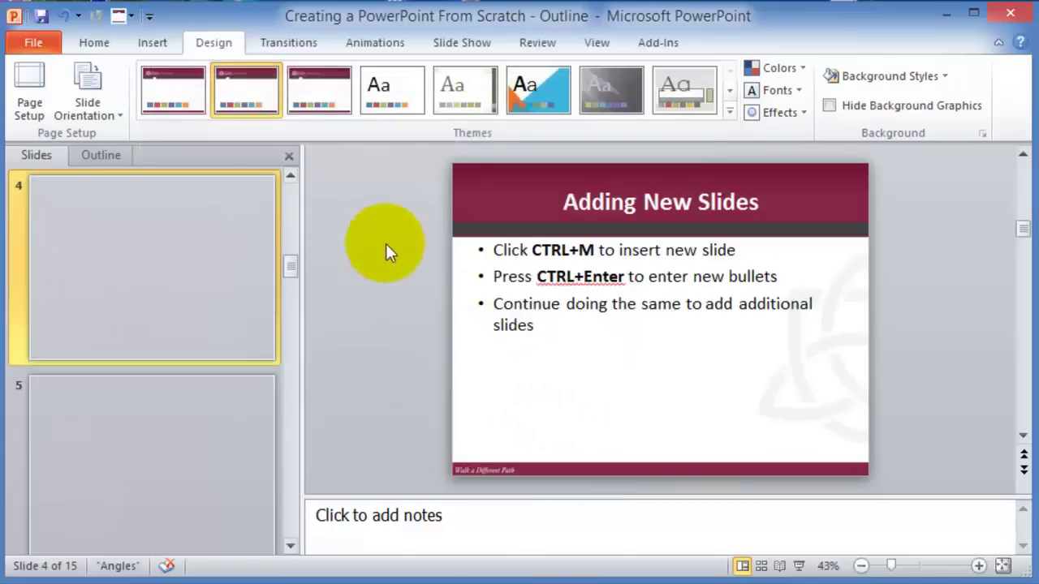
left_click(165, 317)
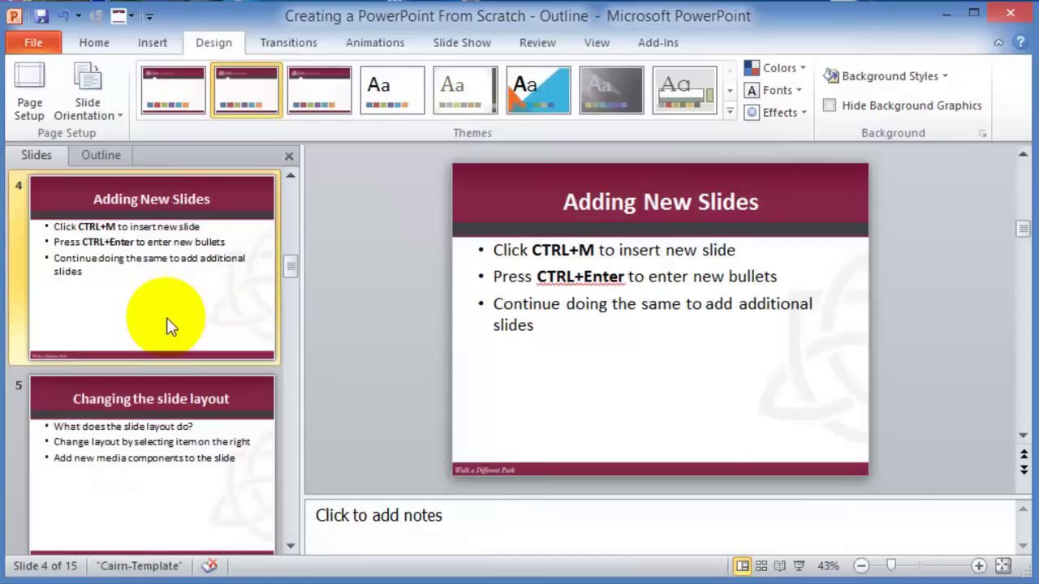
scroll(169, 318, "up", 6)
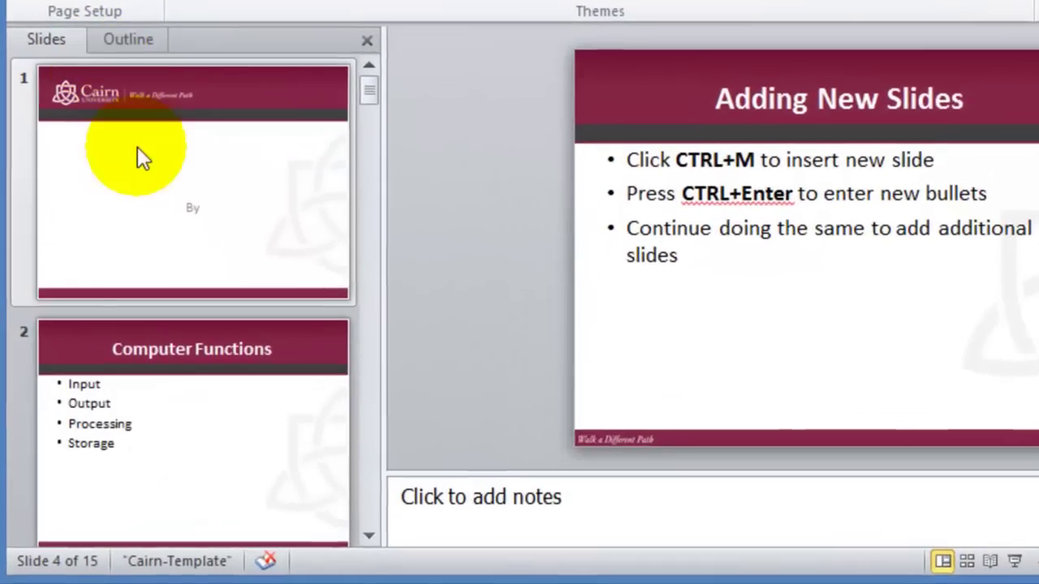
left_click(158, 396)
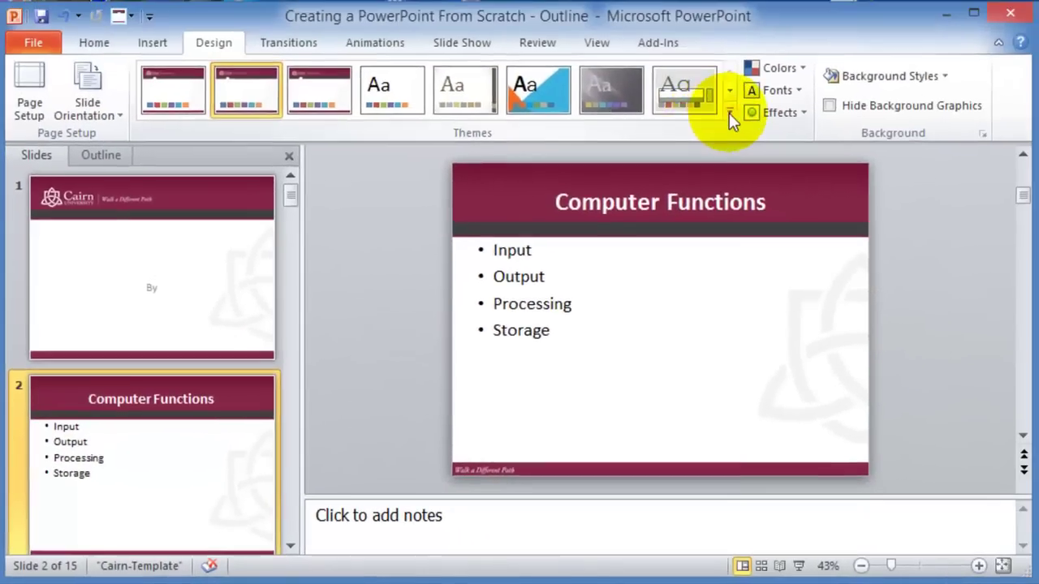
left_click(728, 112)
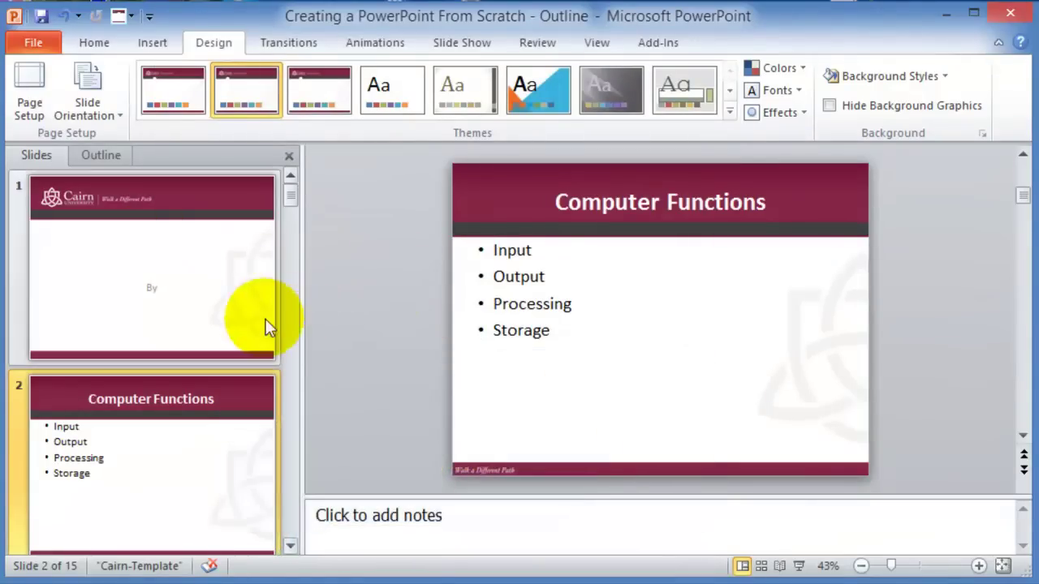
- Save the current maroon Cairn design as a custom theme named 'Test Favorite Theme'
left_click(730, 111)
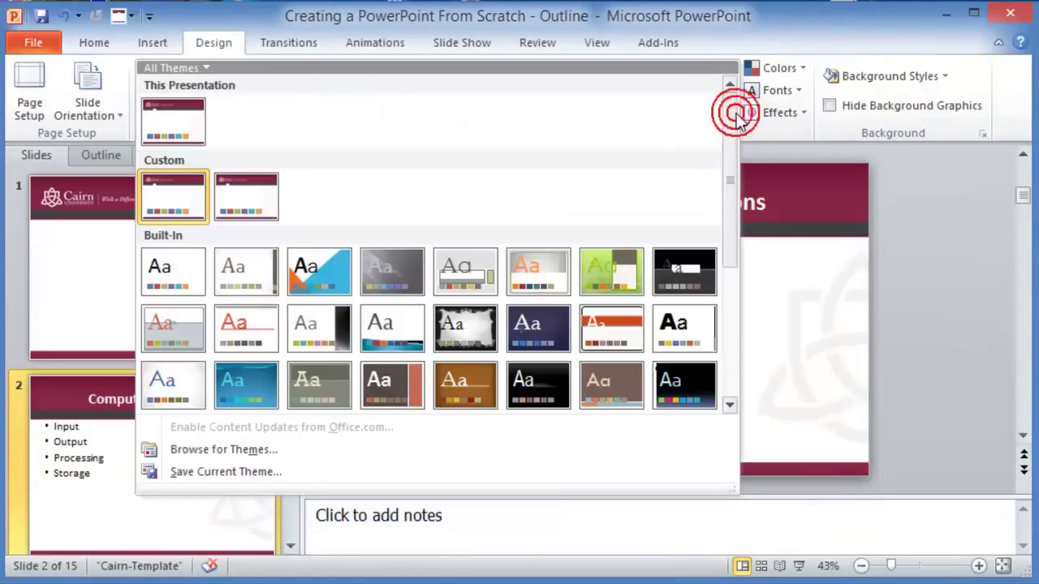
left_click(243, 474)
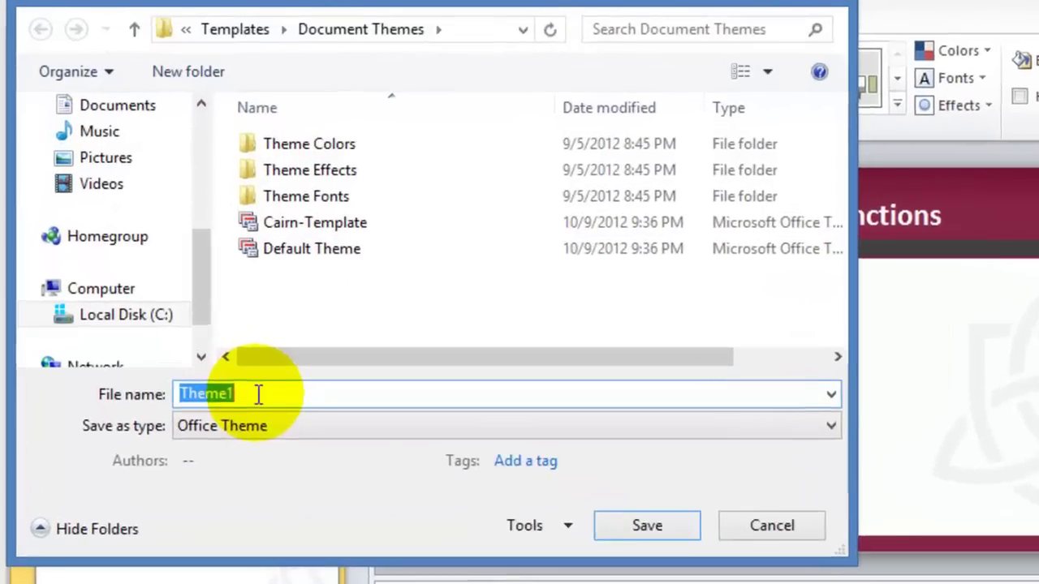
type("Test Favorite Theme")
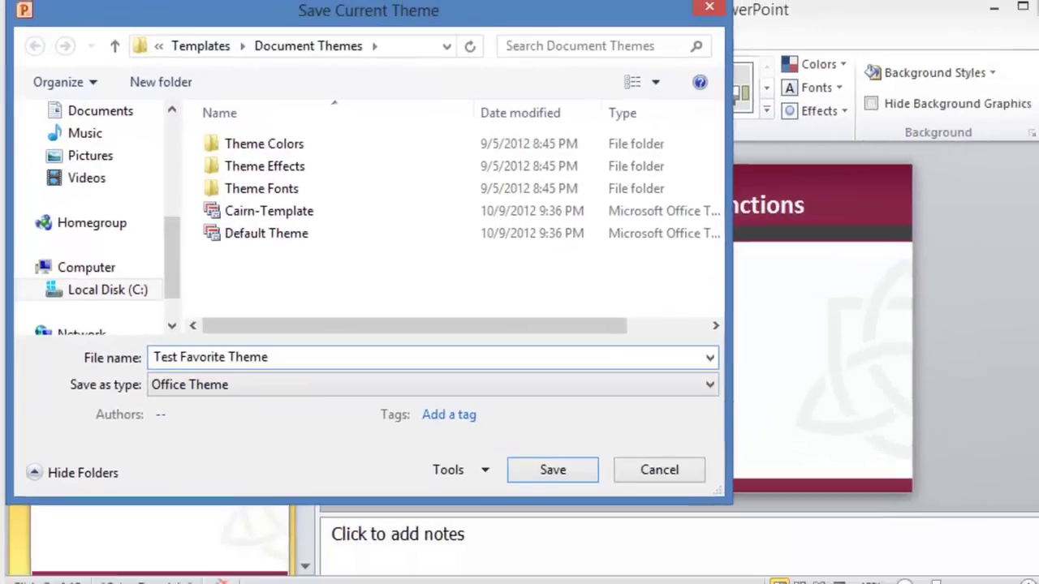
left_click(666, 537)
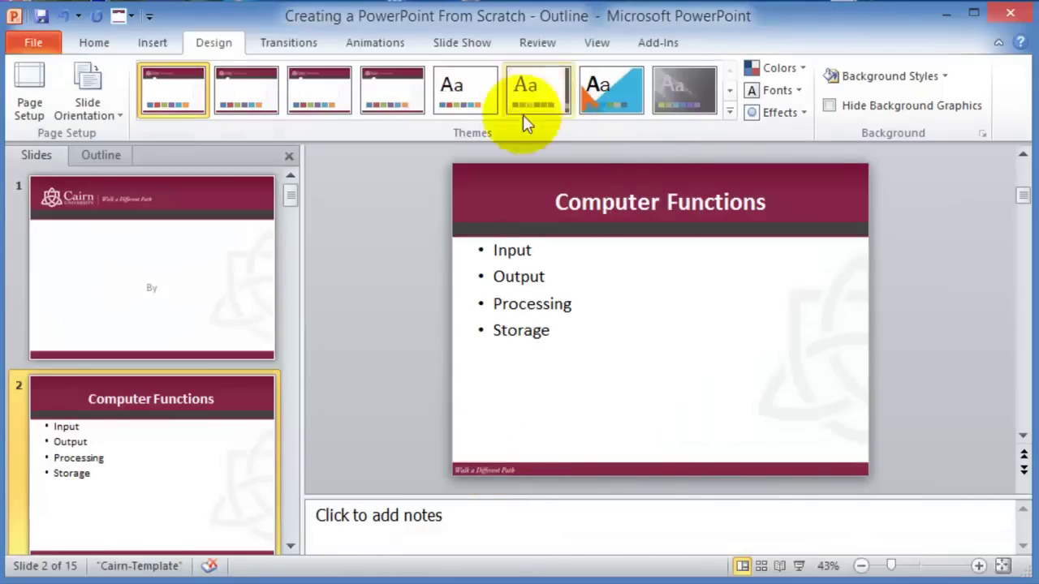
left_click(730, 112)
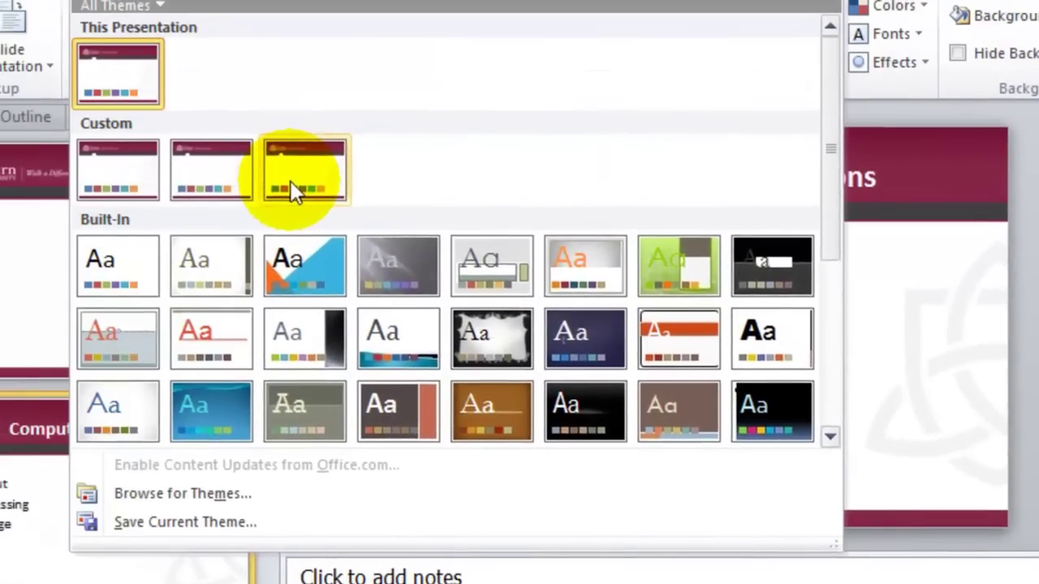
right_click(149, 128)
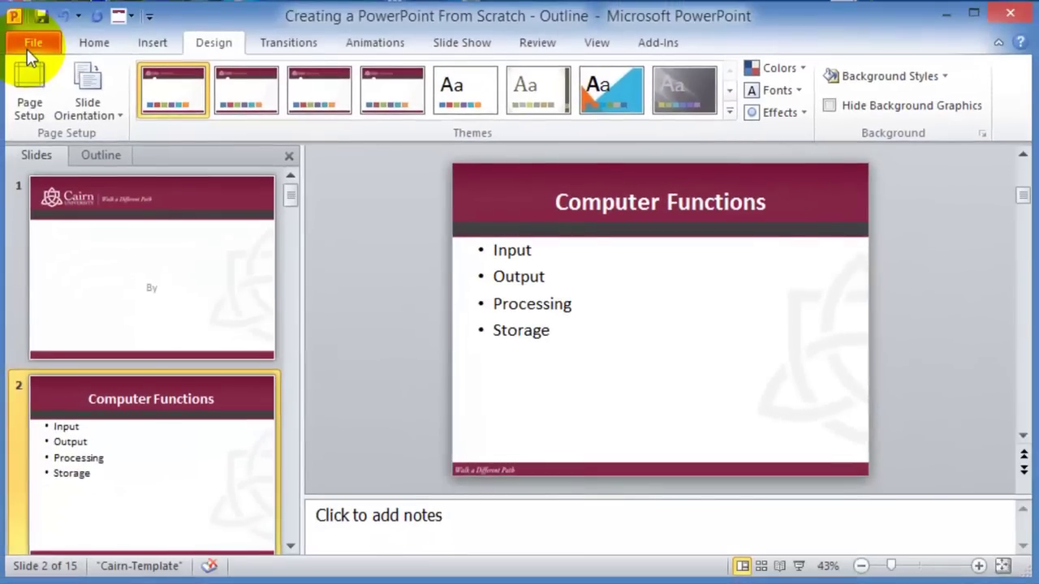
- Create a new blank presentation from the File menu's New page
left_click(29, 41)
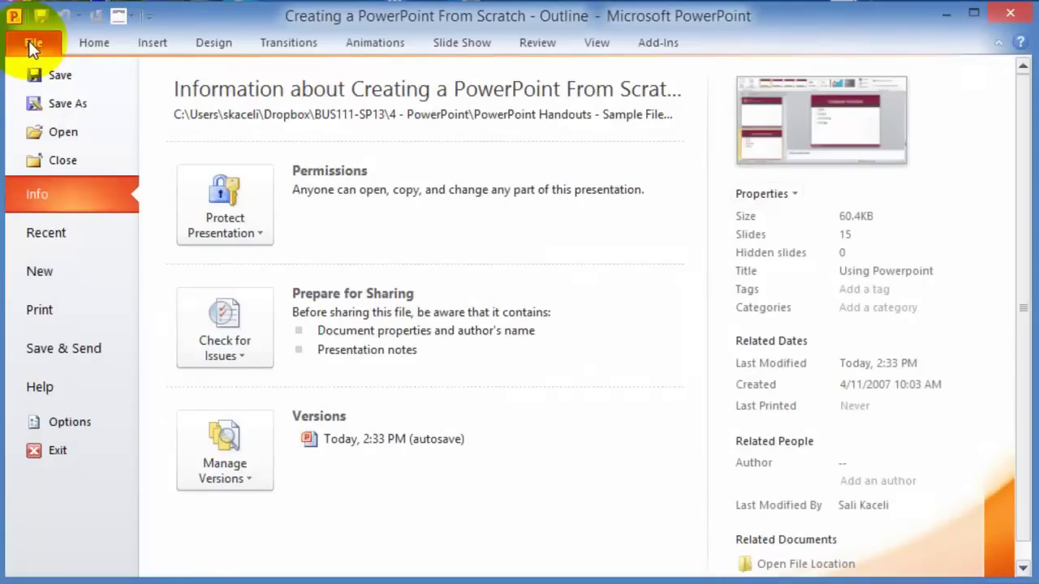
left_click(42, 269)
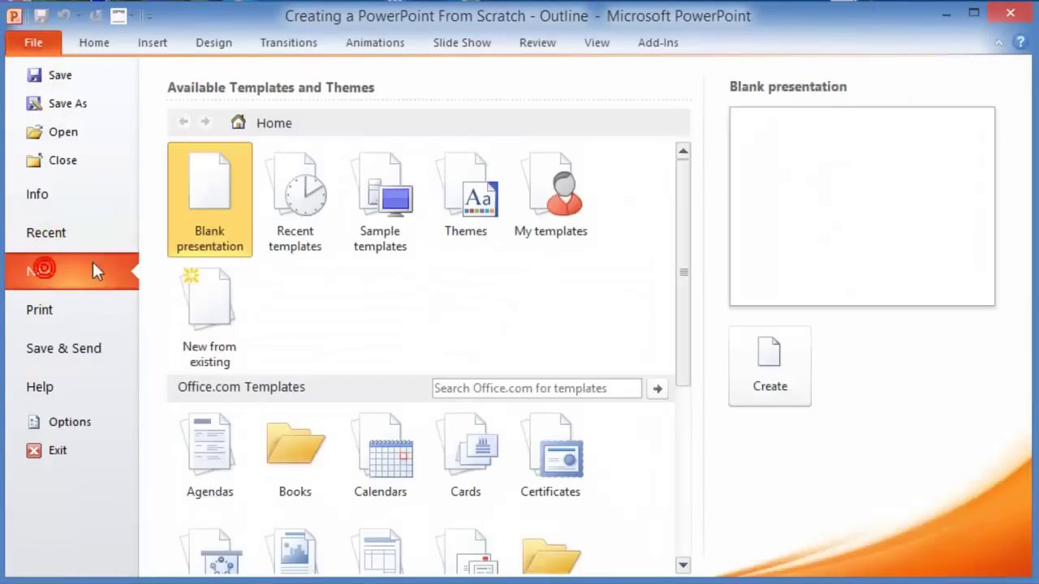
left_click(212, 196)
double_click(211, 197)
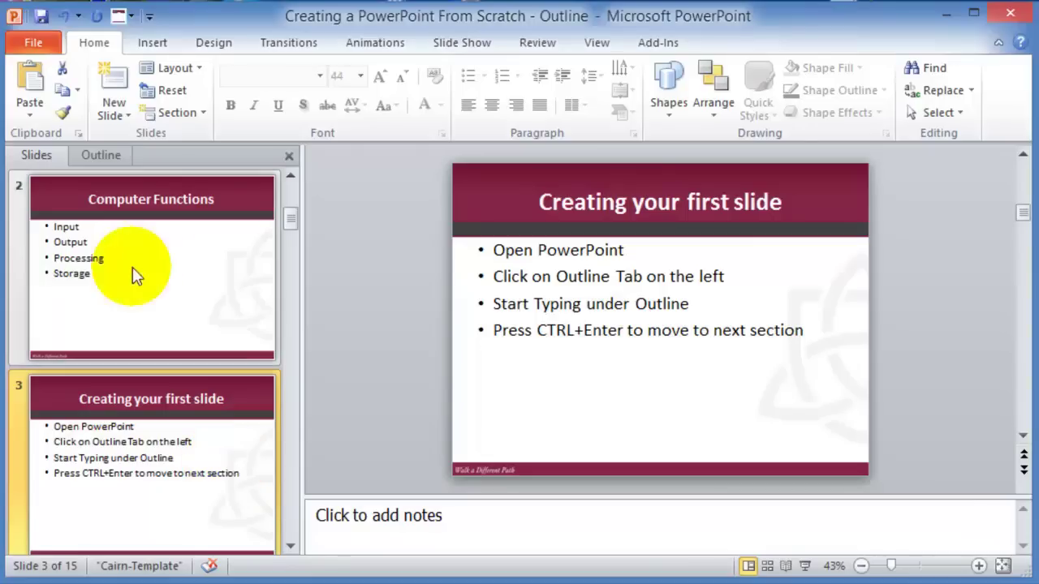
- Select the 'Open PowerPoint' text in slide 3's bullet list, then deselect it
left_click(581, 303)
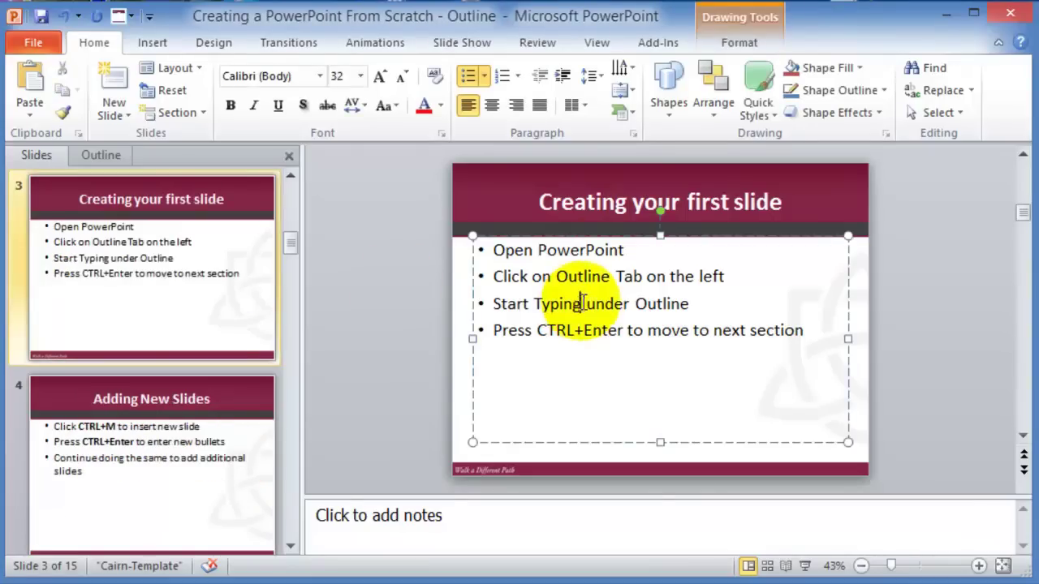
left_click_drag(625, 251, 490, 249)
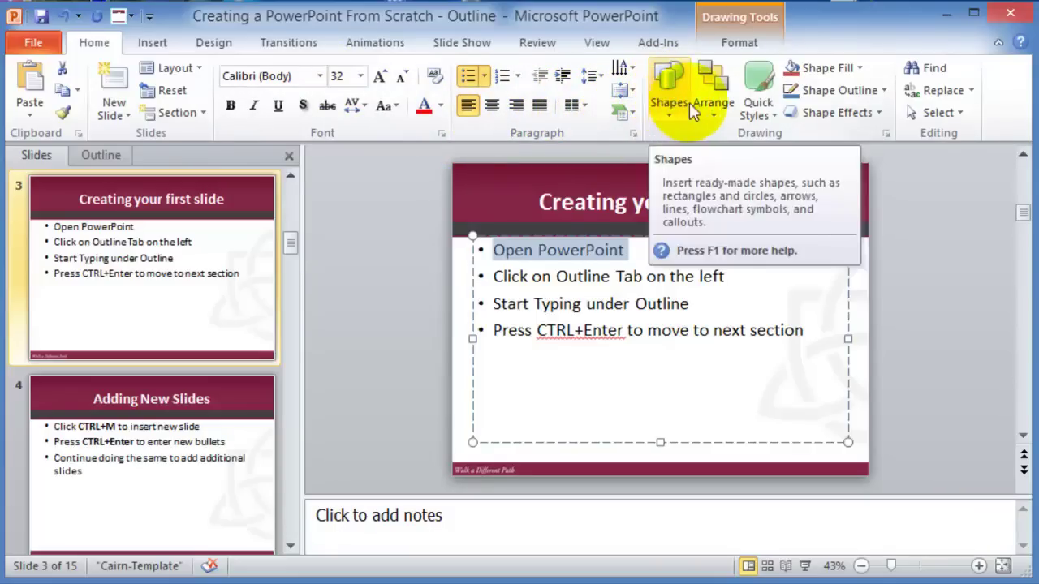
left_click(656, 276)
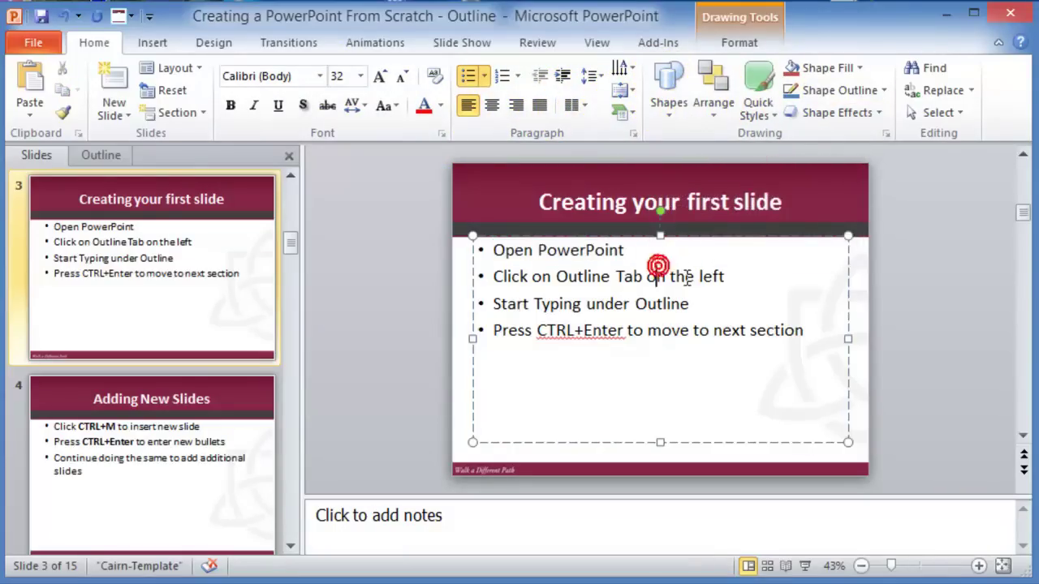
- Give slide 3's title a red quick shape style, then go to slide 4, 'Adding New Slides'
left_click(743, 203)
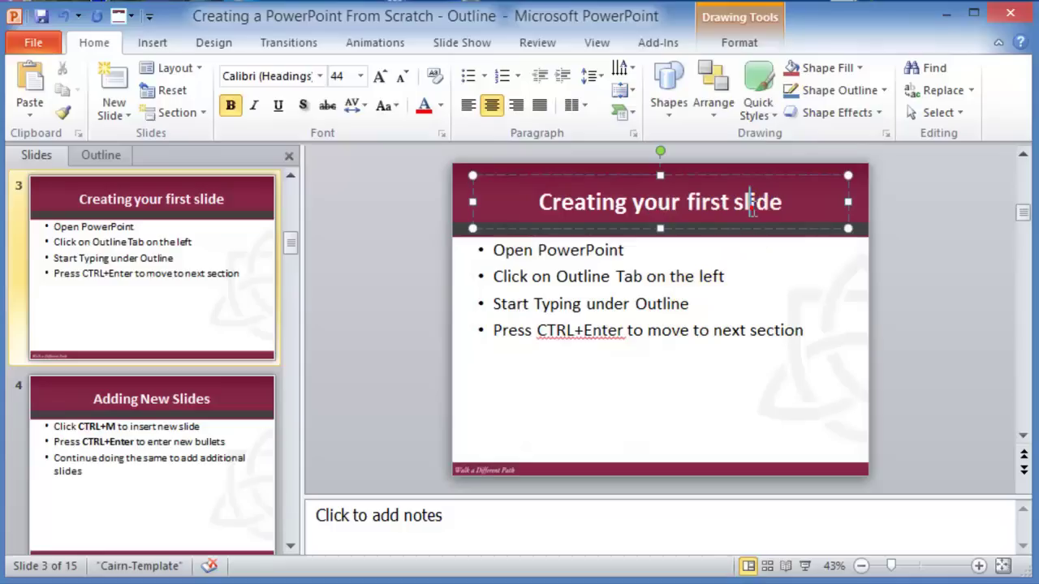
left_click(774, 114)
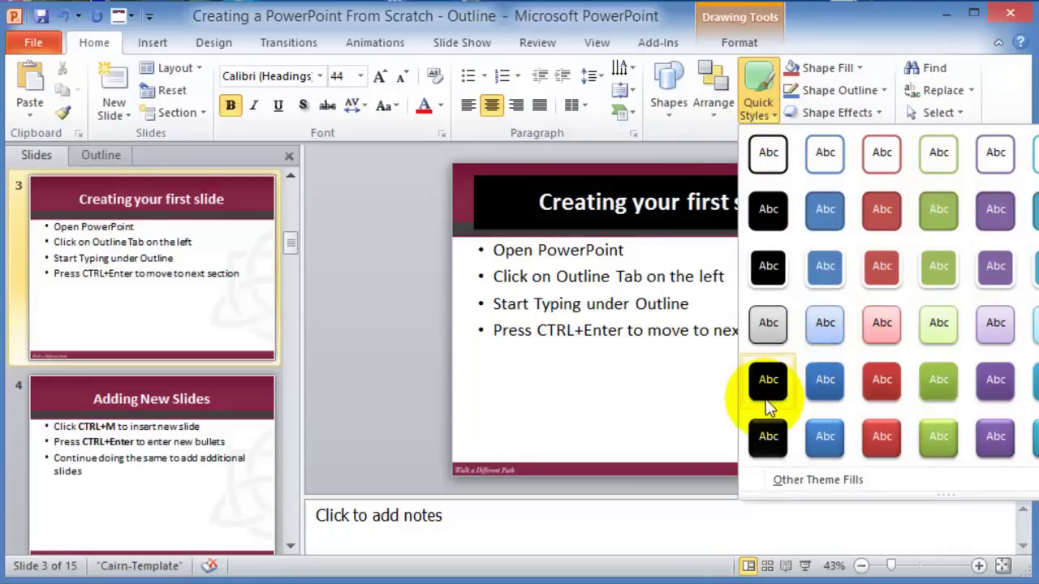
left_click(881, 436)
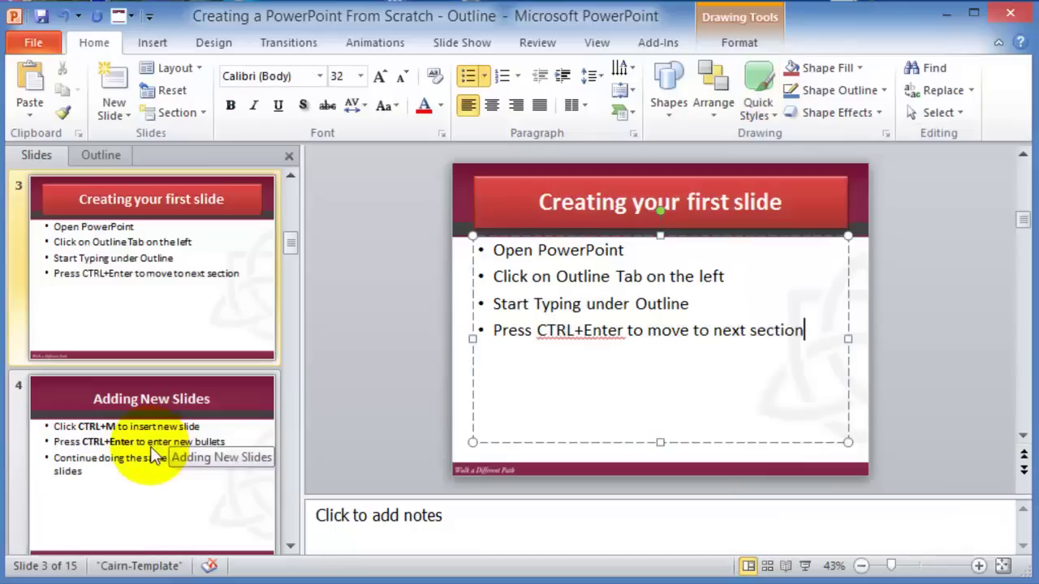
left_click(148, 441)
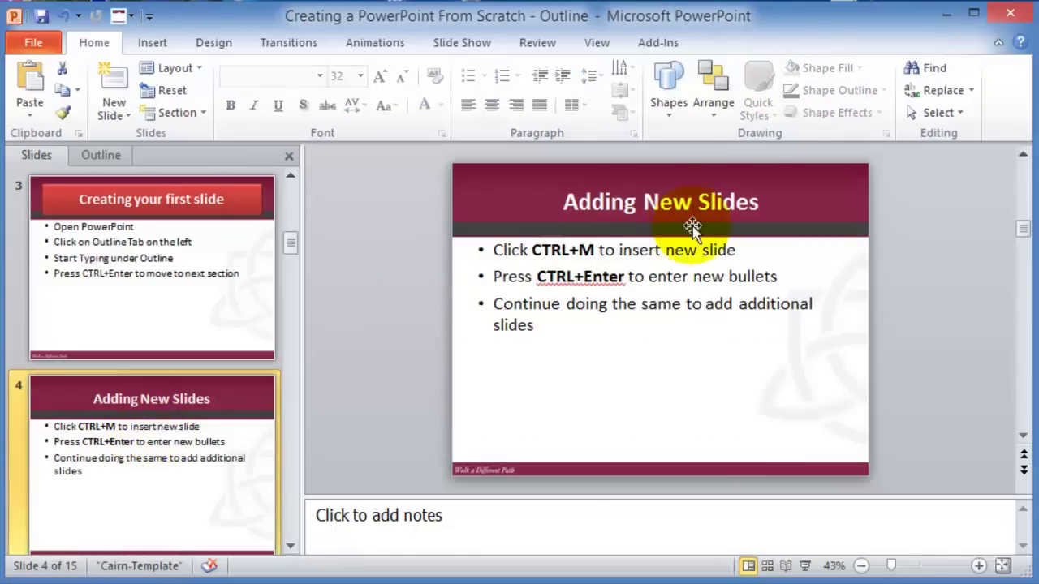
- Switch slide 5, 'Changing the slide layout', to the Two Content layout
scroll(199, 454, "down", 3)
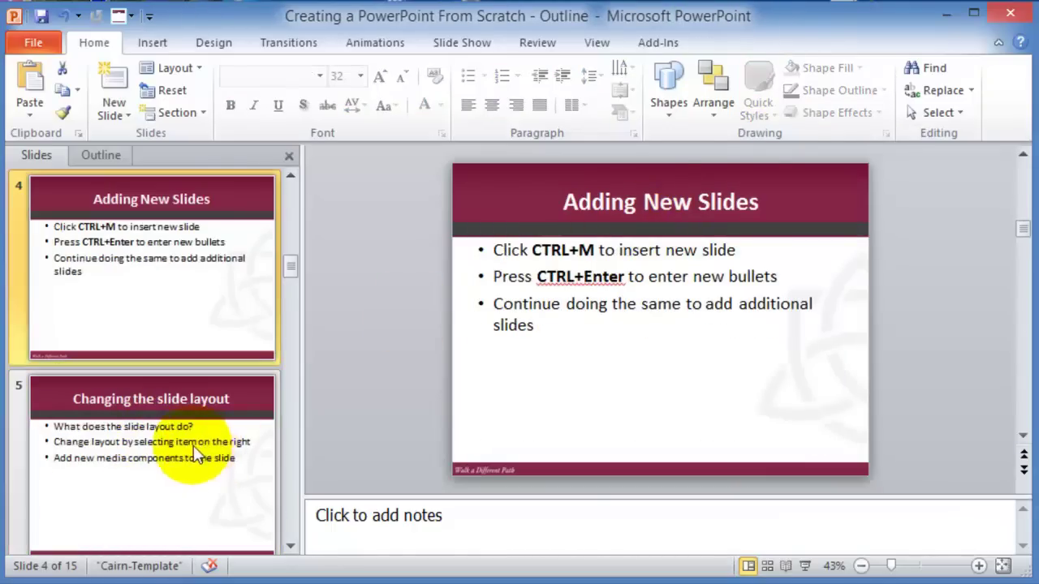
left_click(146, 422)
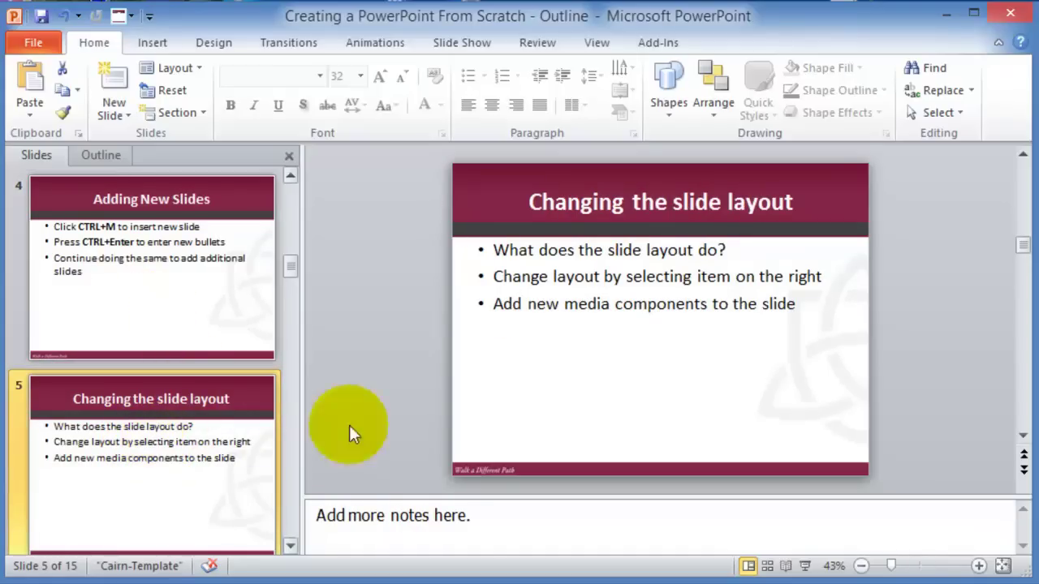
left_click(190, 69)
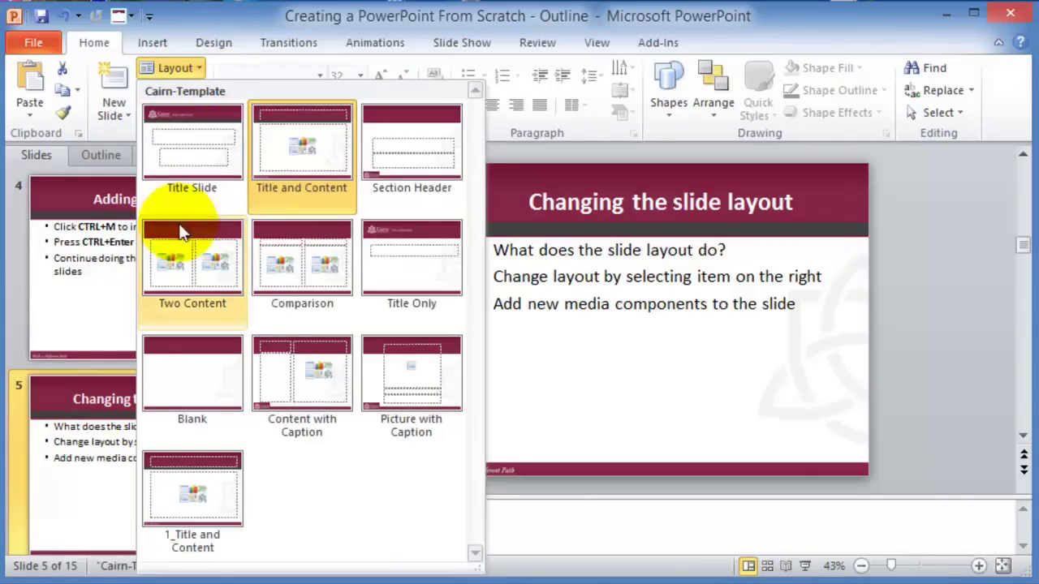
left_click(190, 267)
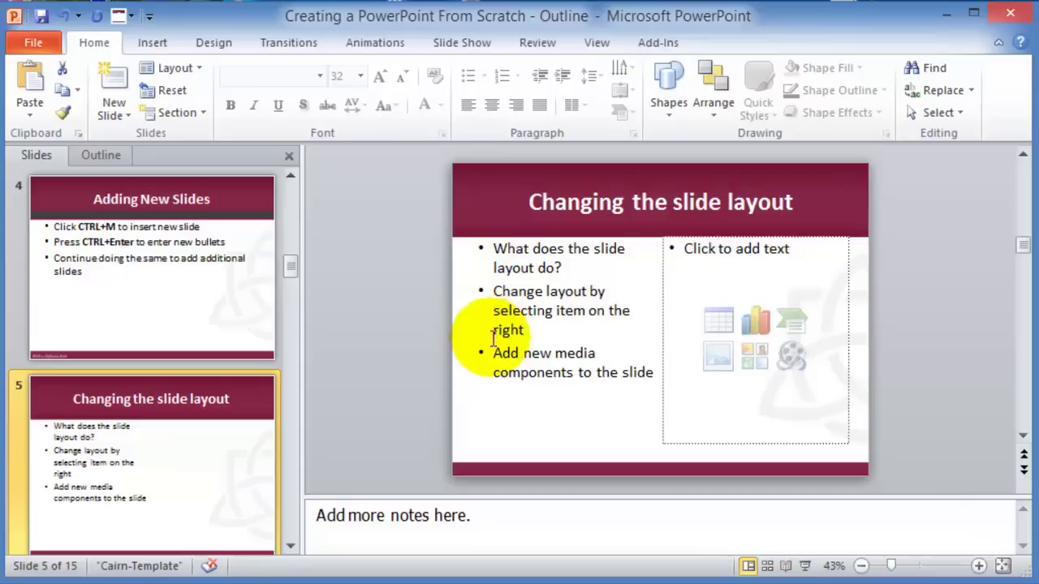
- Try the Comparison layout on slide 5, then return it to Title and Content
left_click(185, 69)
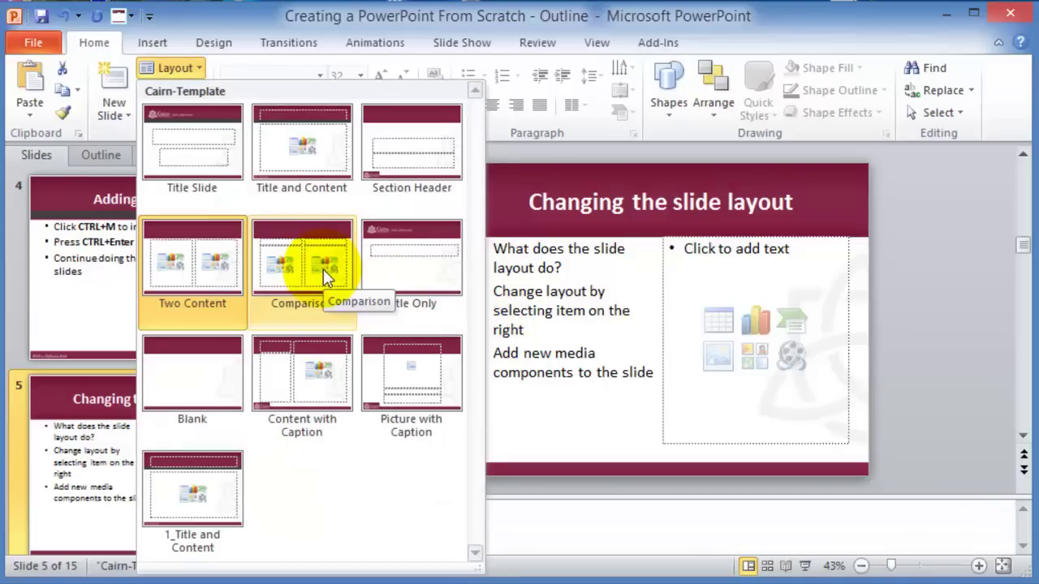
left_click(300, 263)
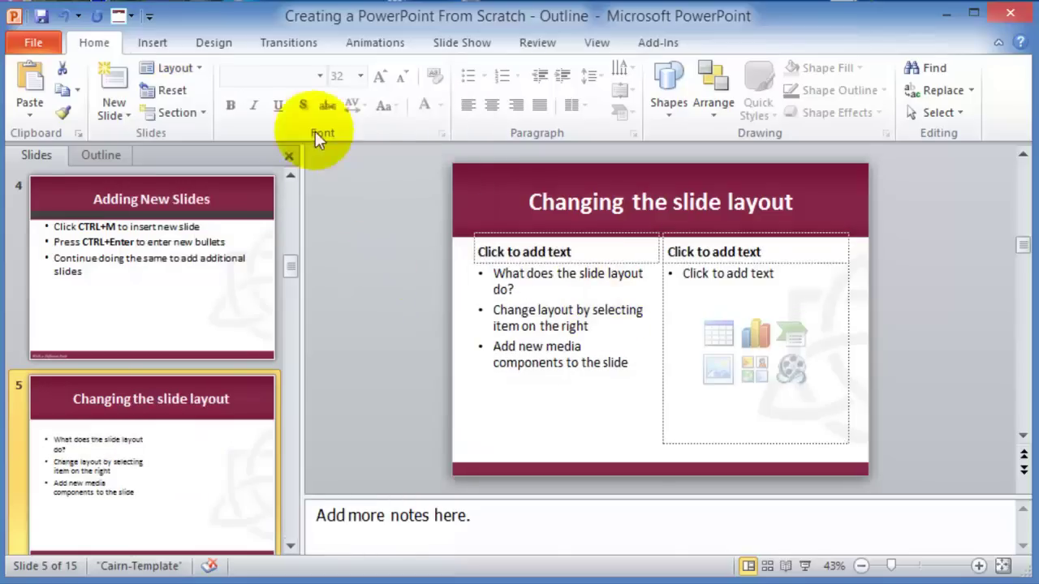
left_click(195, 69)
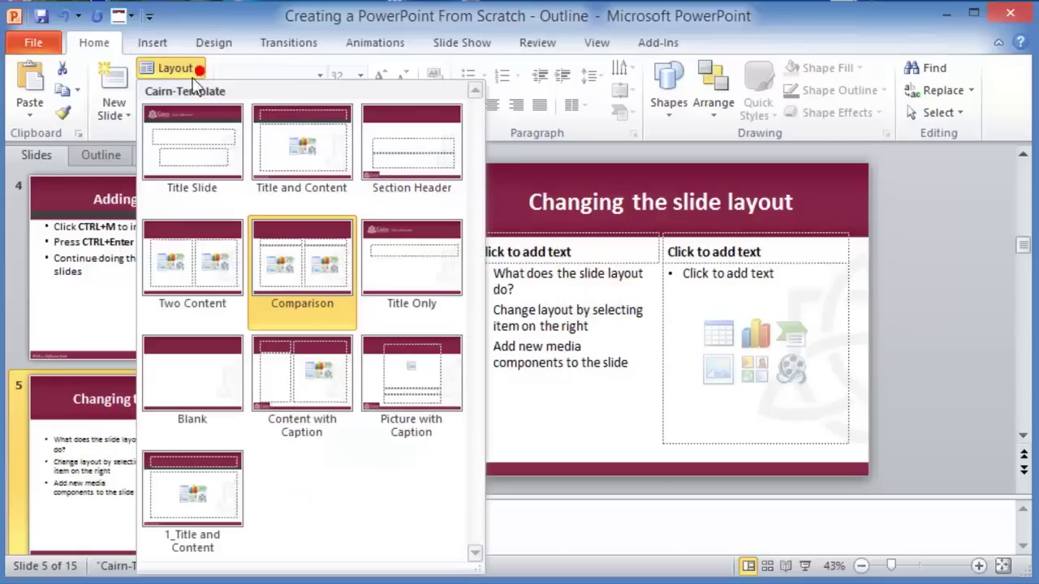
left_click(307, 166)
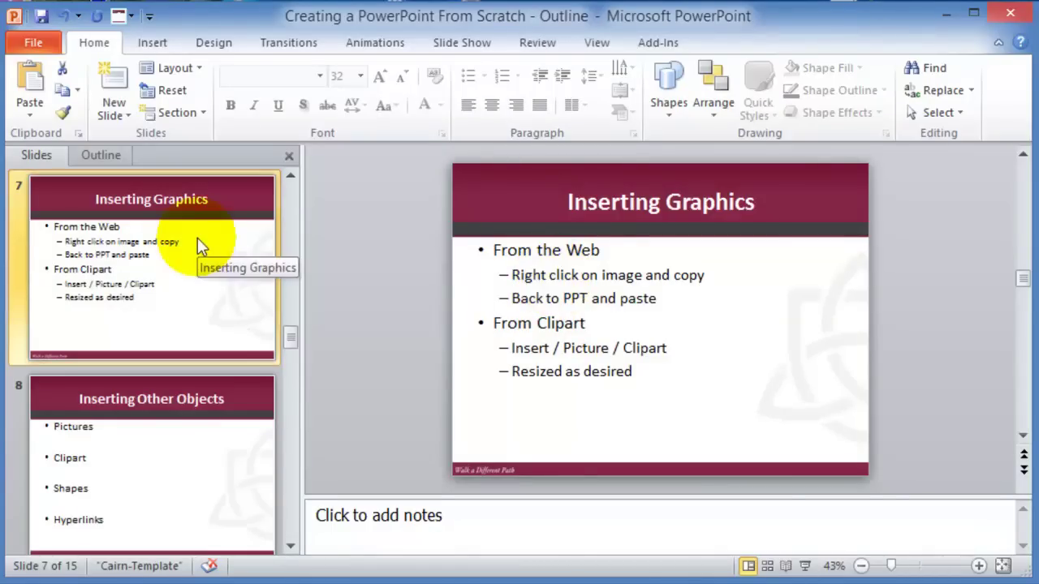
- Select slide 7's bullet text box and bring up the Insert tab's object commands
left_click(609, 271)
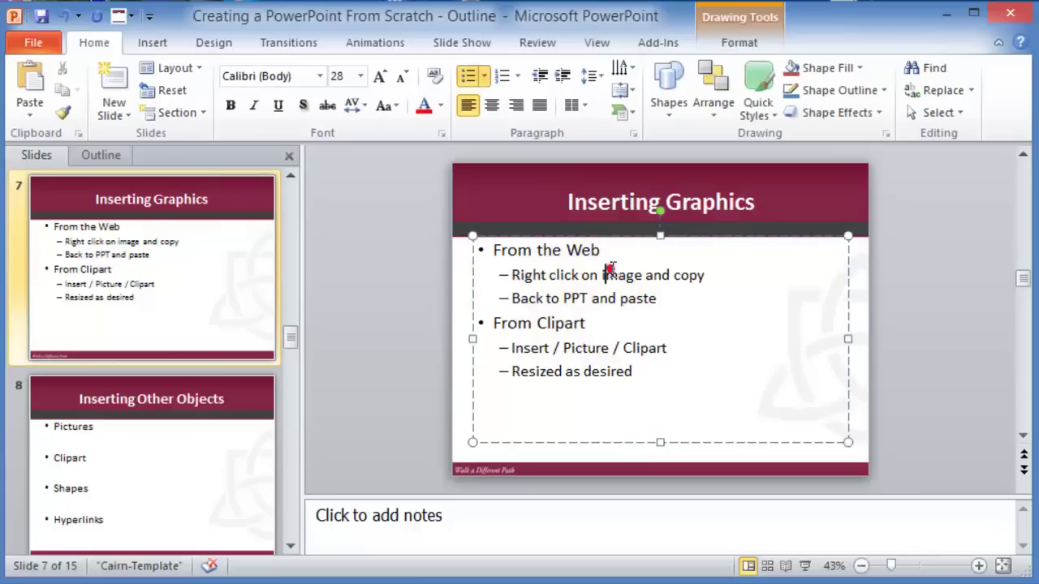
left_click(487, 207)
left_click(470, 286)
left_click(469, 287)
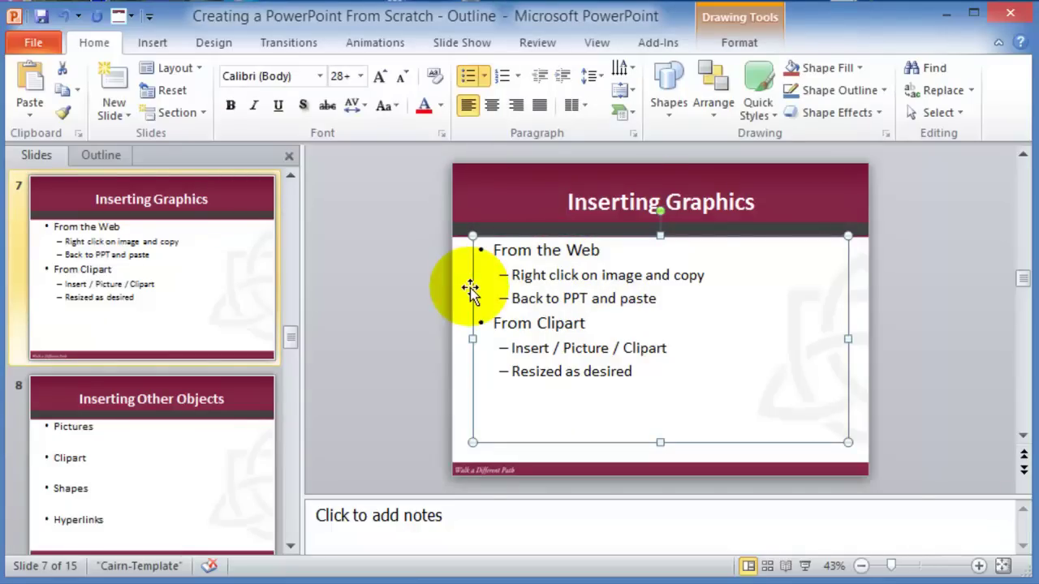
left_click(154, 45)
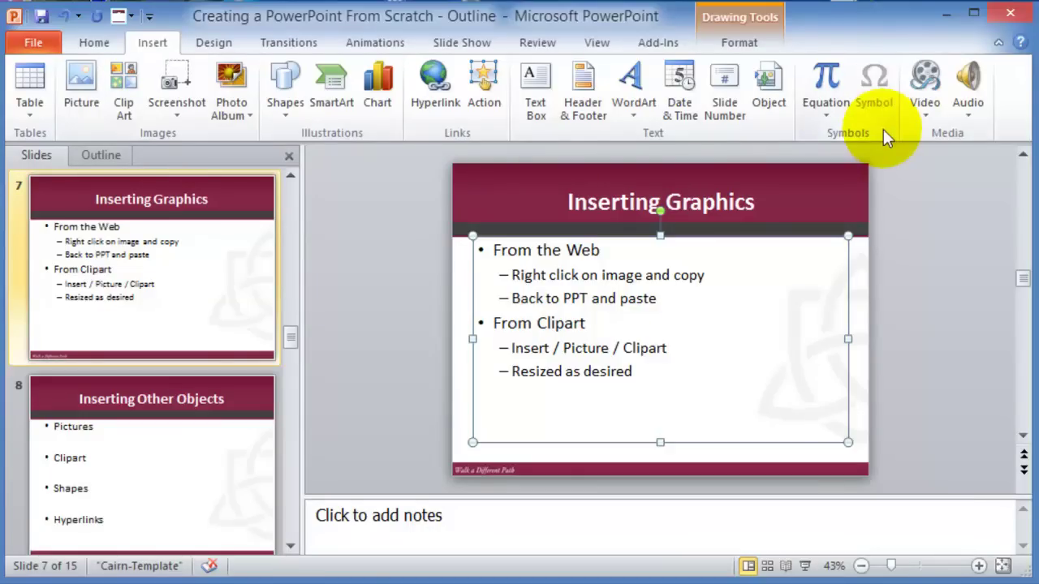
left_click(458, 315)
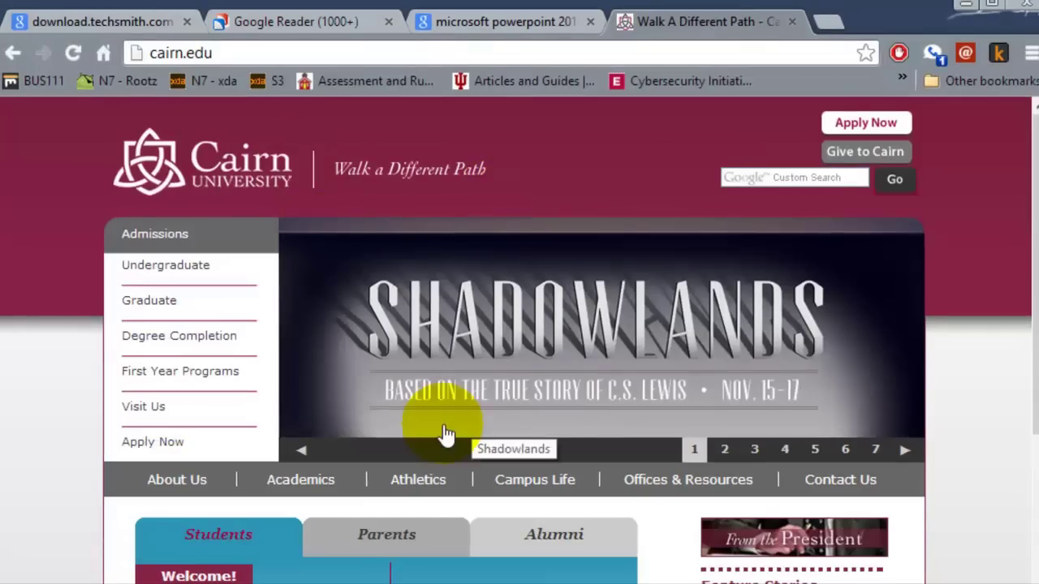
- Copy the Shadowlands banner image from the Cairn University homepage and minimize Chrome
right_click(452, 324)
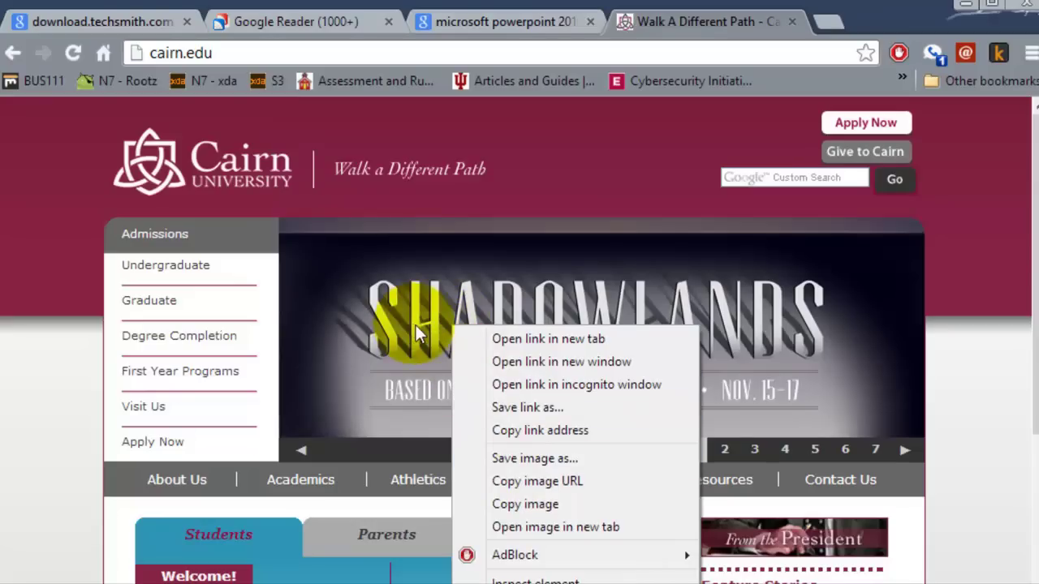
left_click(527, 504)
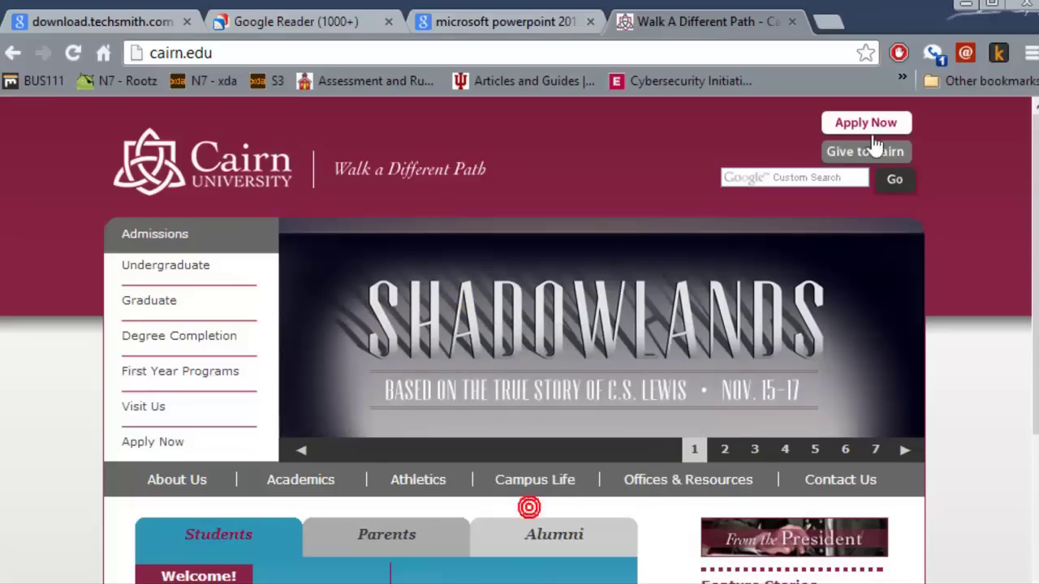
left_click(964, 10)
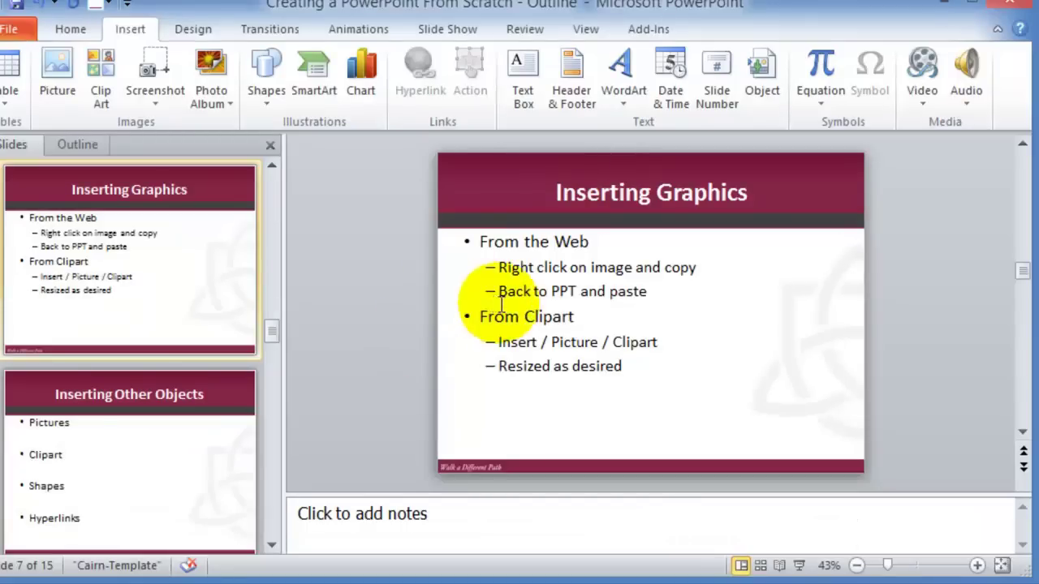
- Paste the Shadowlands image onto slide 7, resized to 1.9 by 5.57 inches in the lower right
right_click(766, 287)
left_click(811, 370)
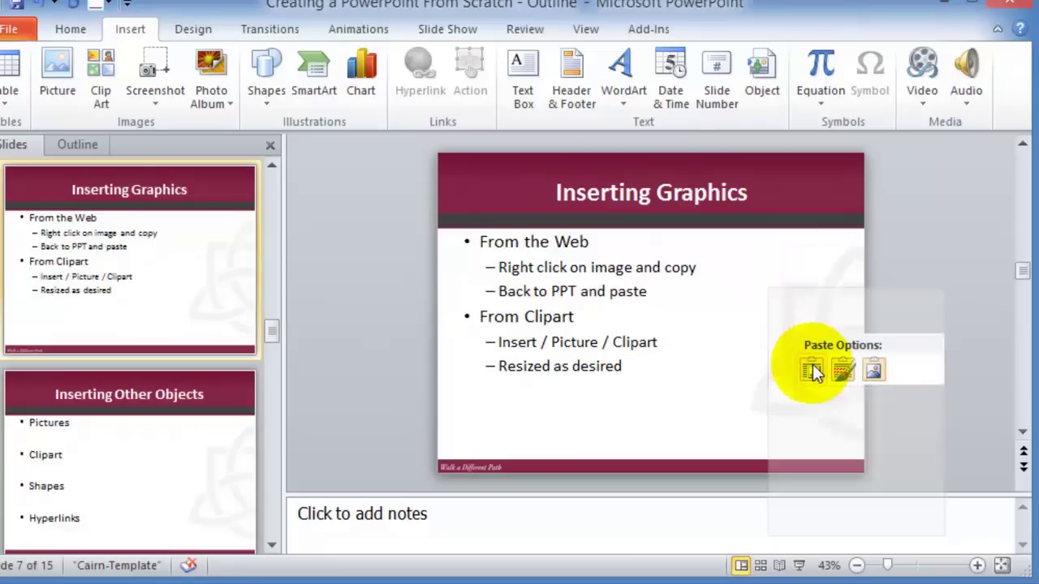
left_click_drag(621, 183, 749, 435)
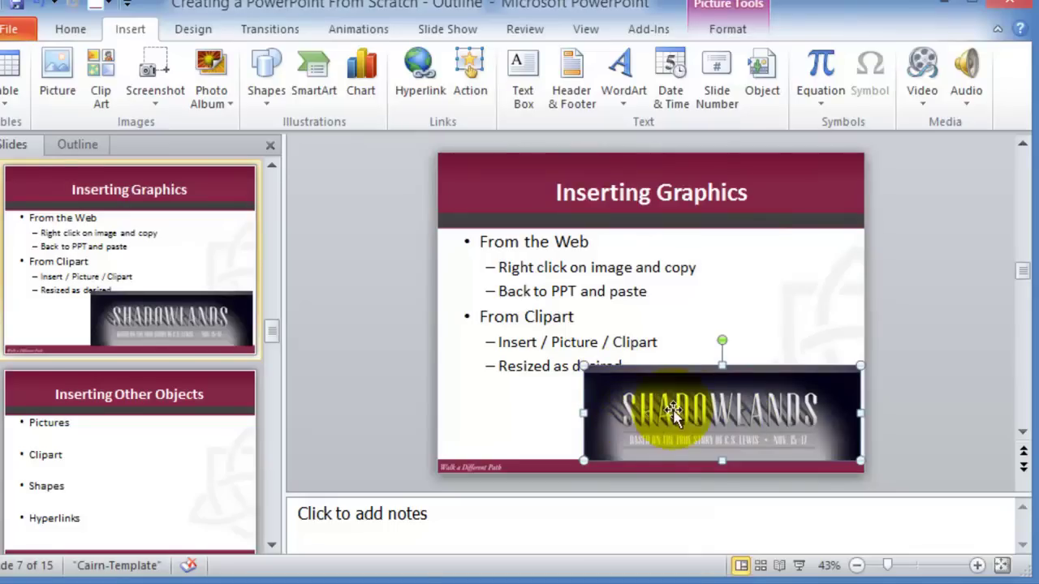
left_click_drag(587, 365, 621, 379)
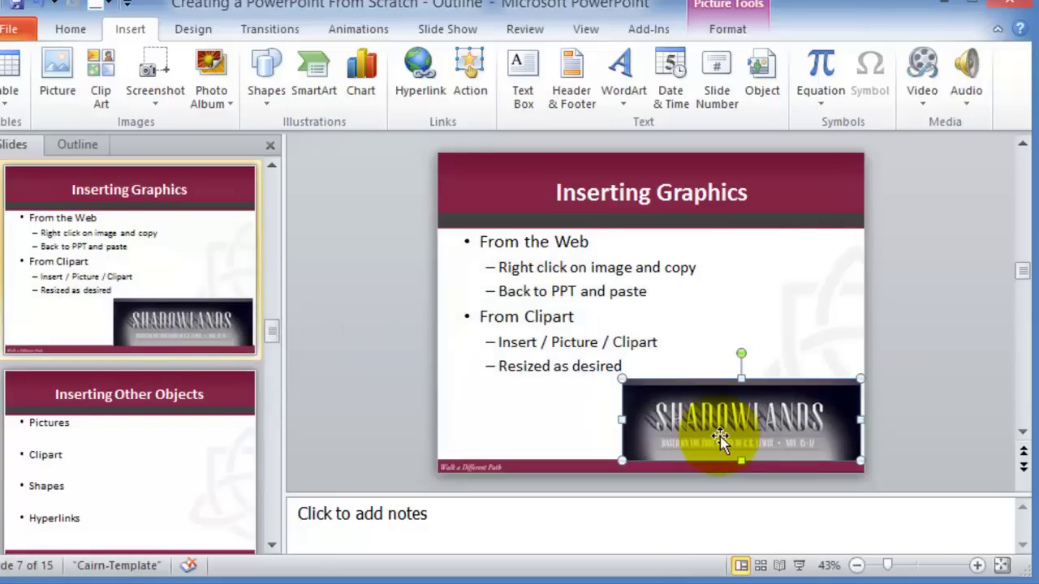
left_click(804, 327)
double_click(775, 430)
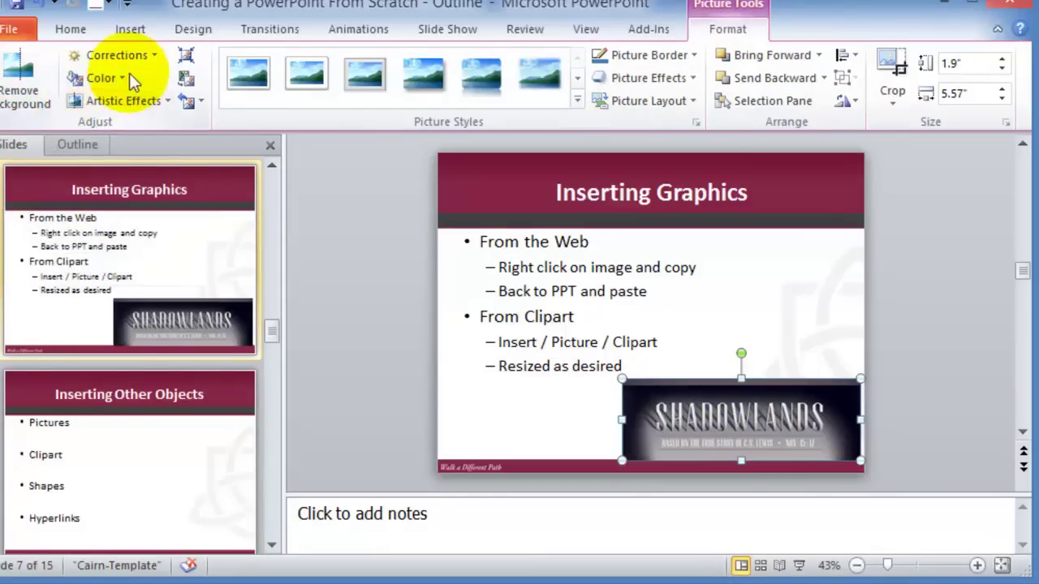
- Apply a white framed picture style to the Shadowlands picture
left_click(102, 78)
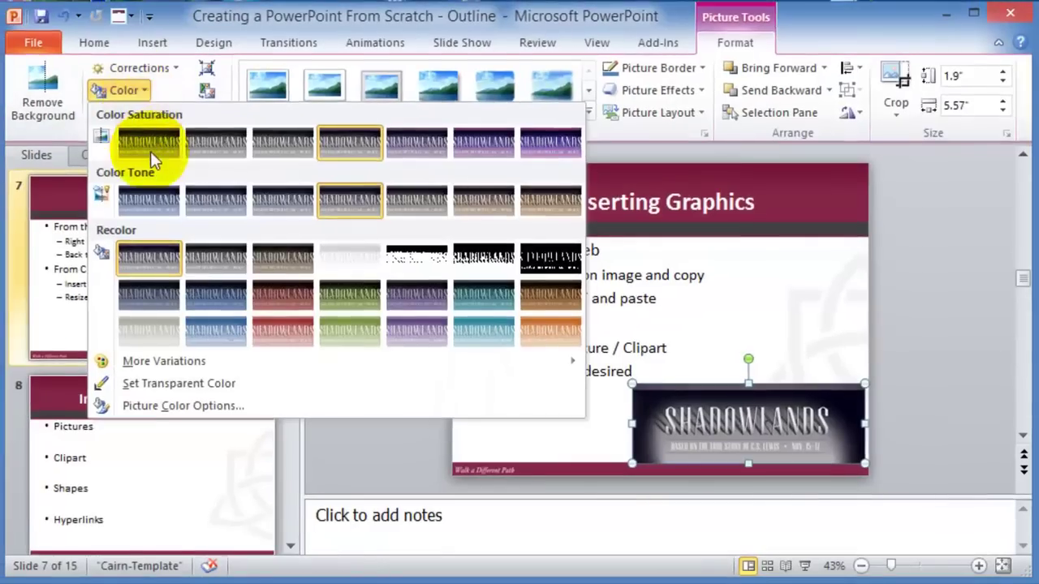
left_click(545, 110)
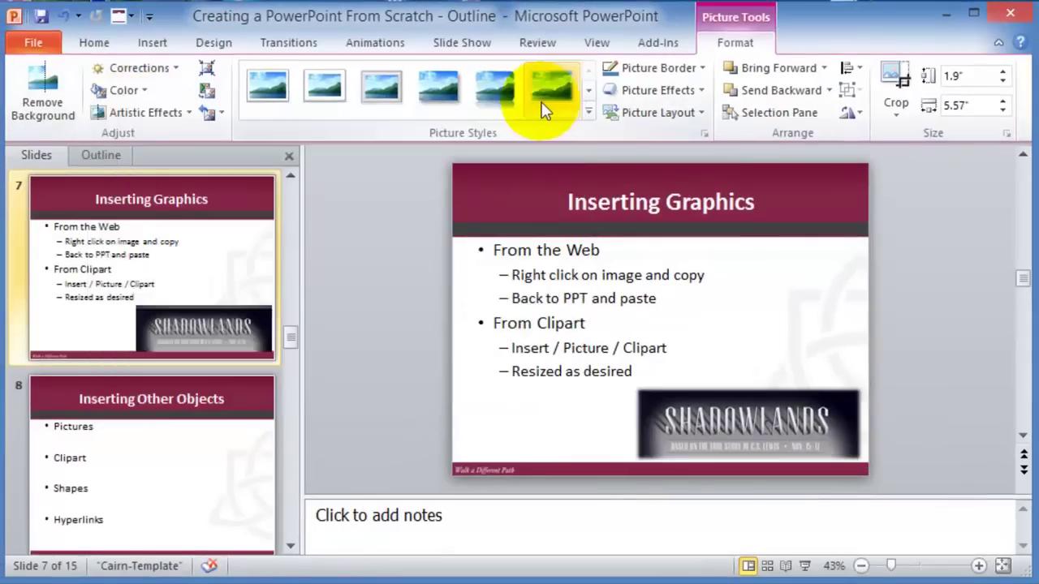
left_click(498, 107)
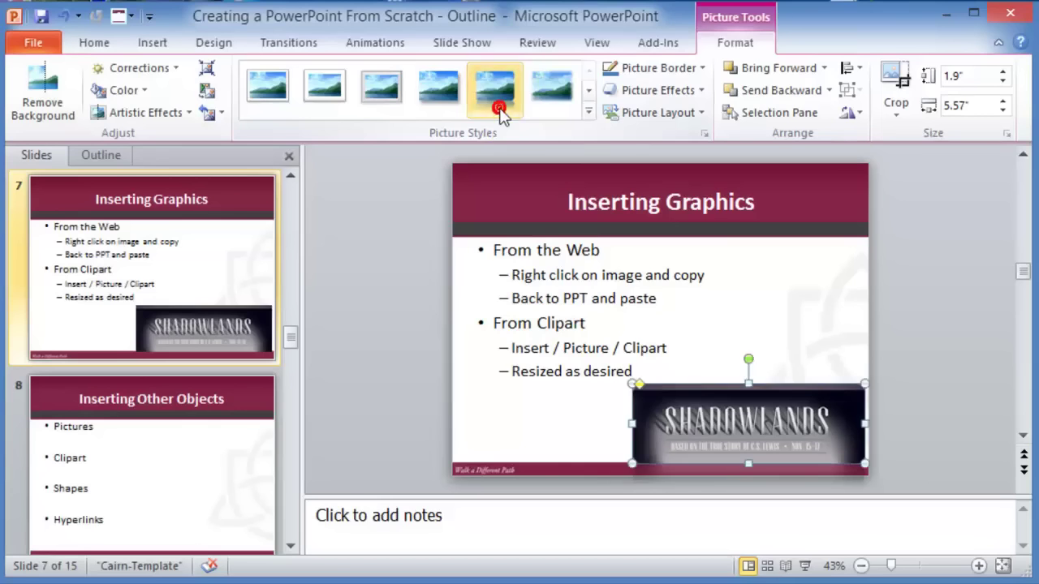
left_click(588, 111)
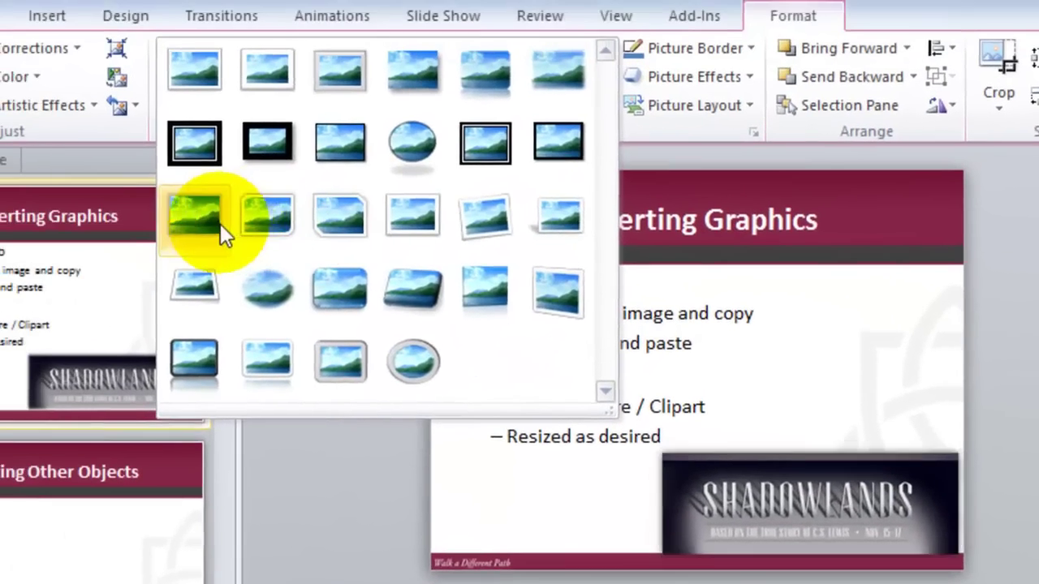
left_click(220, 223)
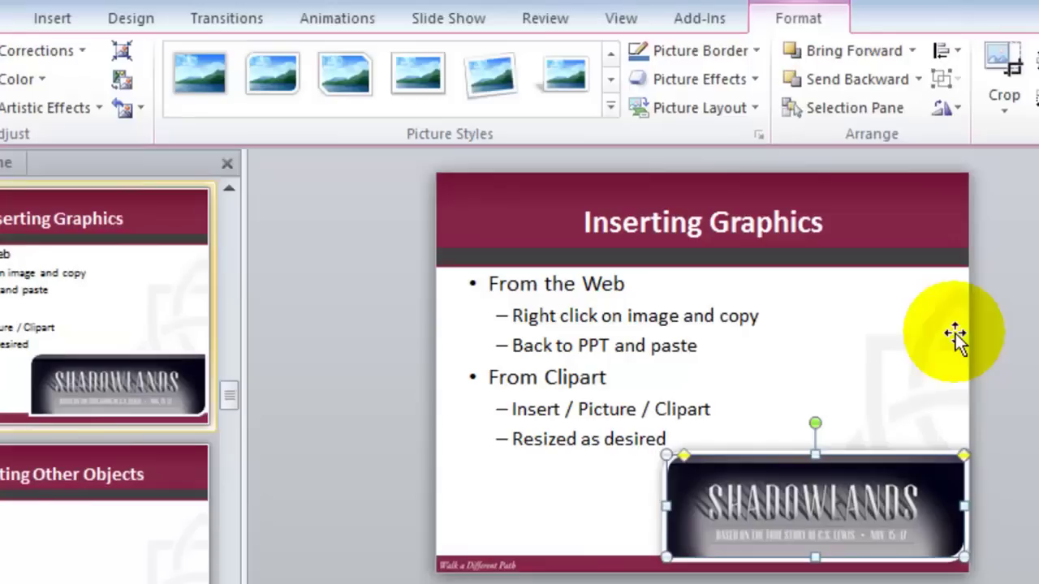
- Crop the picture's right side down to 1.32 by 4.7 inches and nudge it slightly left
left_click(1011, 89)
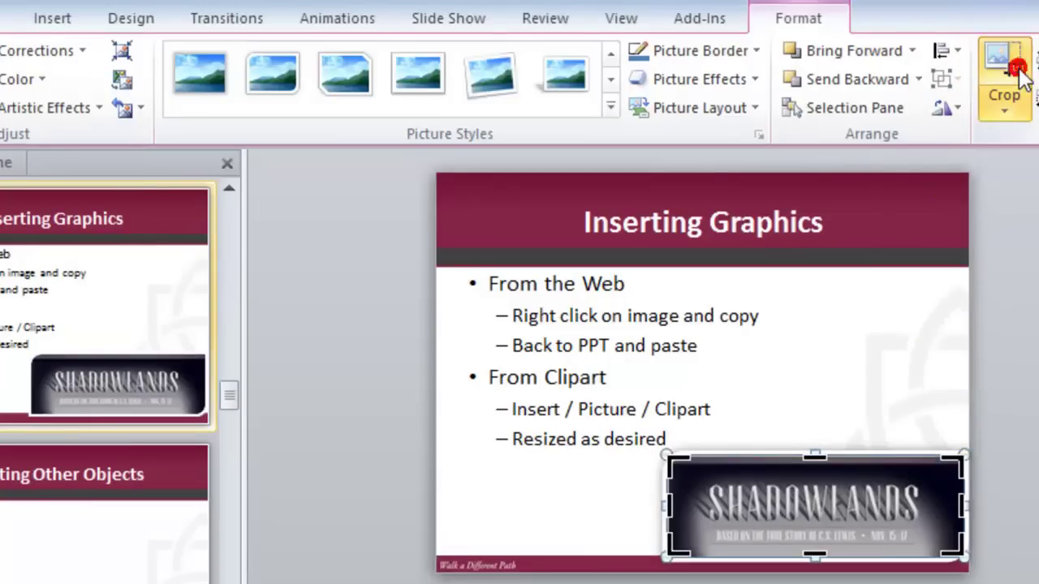
left_click_drag(961, 555, 933, 545)
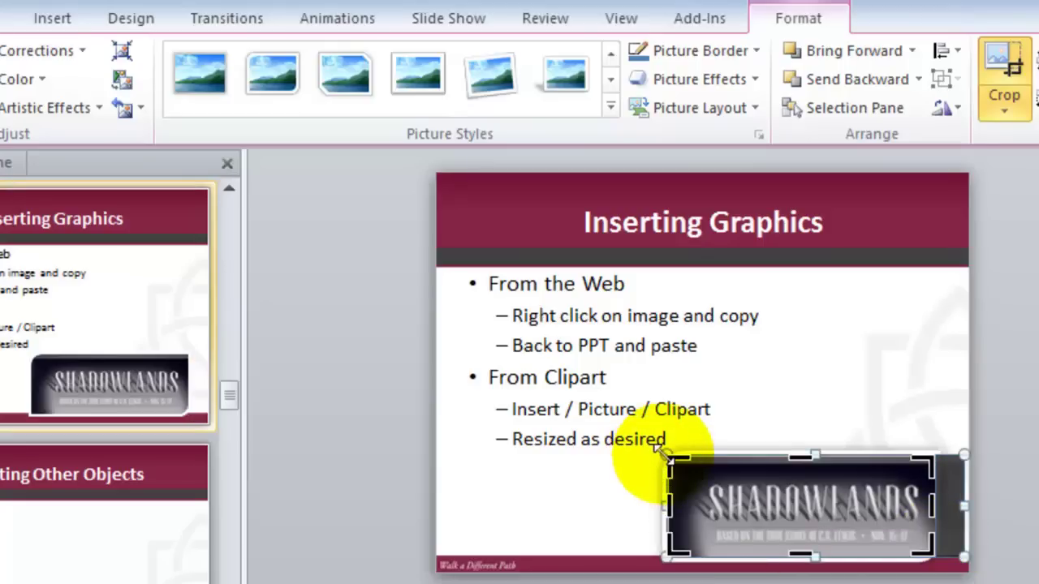
left_click_drag(667, 459, 702, 468)
left_click(882, 370)
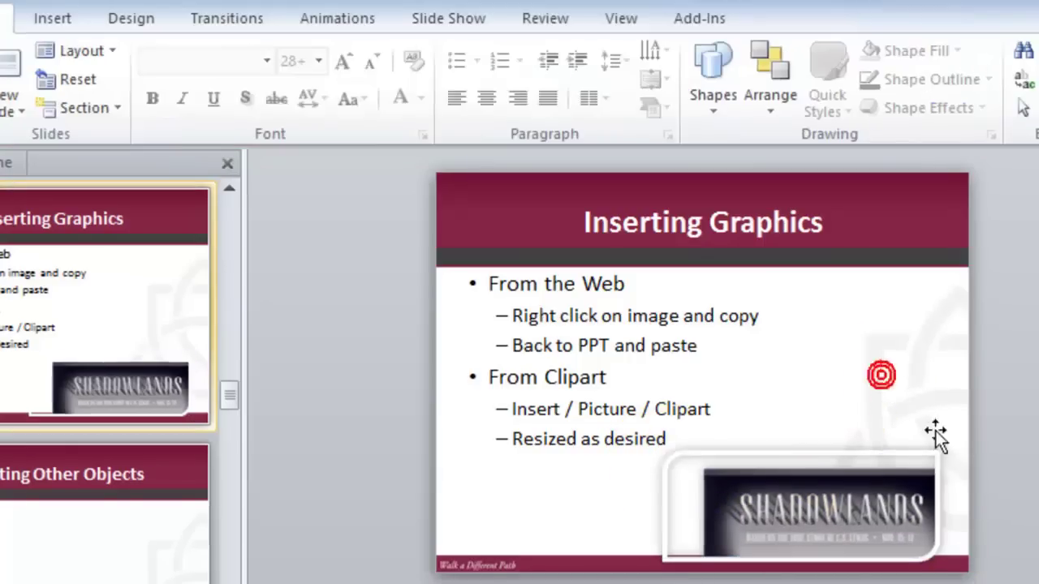
left_click_drag(775, 417, 767, 418)
left_click(812, 356)
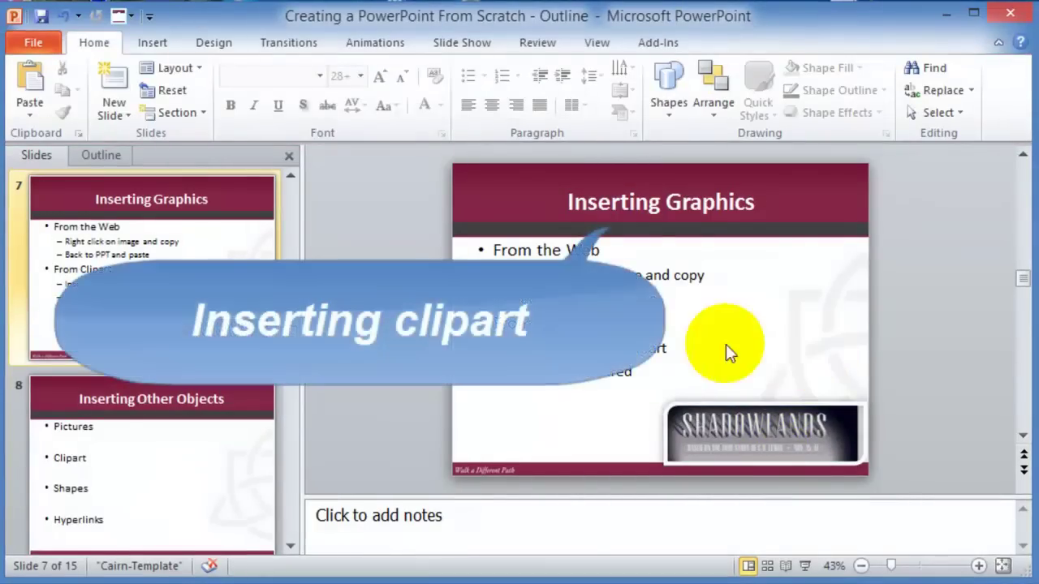
- Search clip art for 'web' and insert the globe-between-computers communications clip onto slide 7
left_click(701, 337)
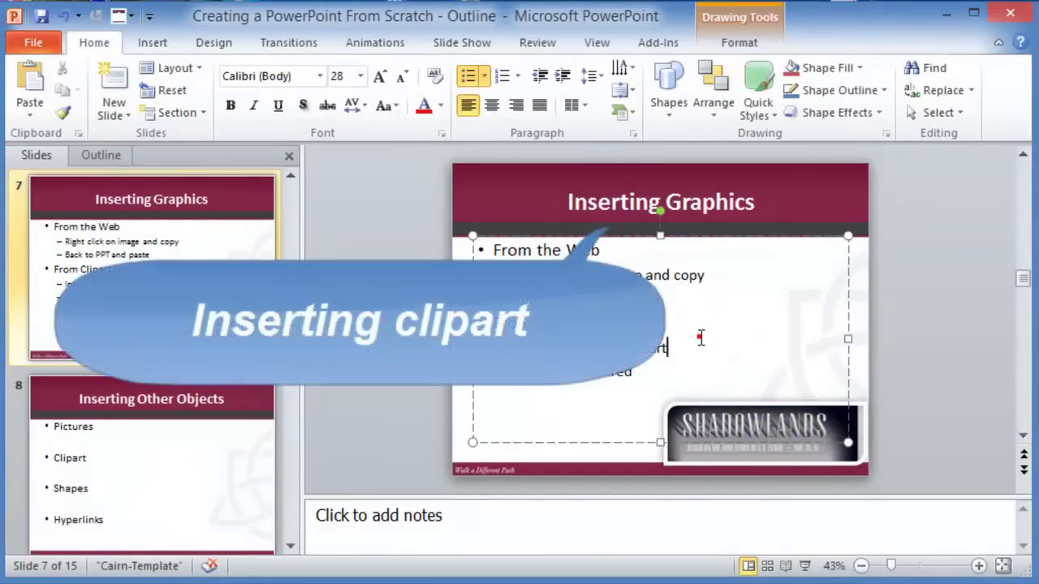
left_click(151, 44)
left_click(128, 78)
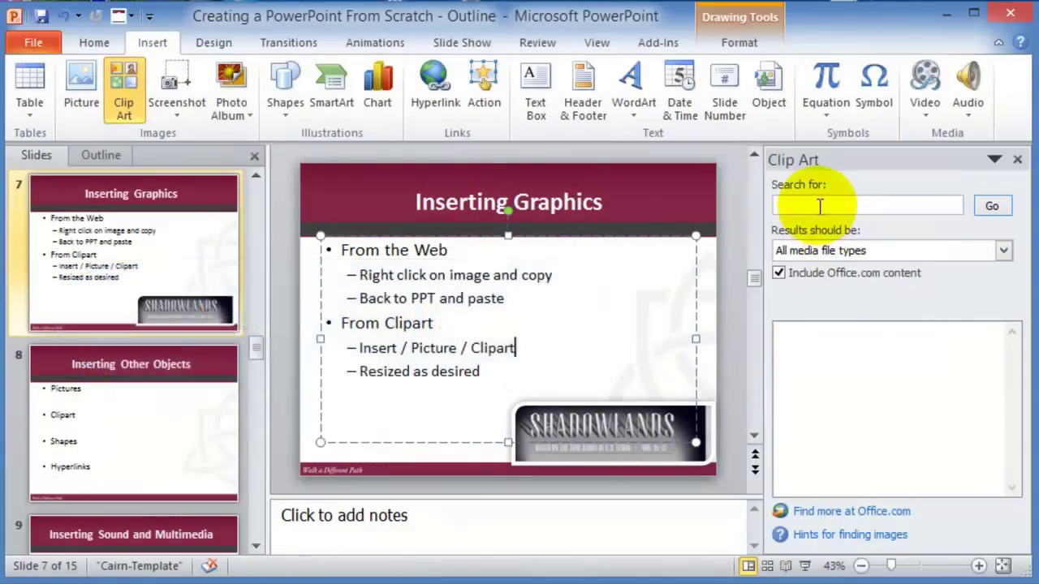
left_click(816, 205)
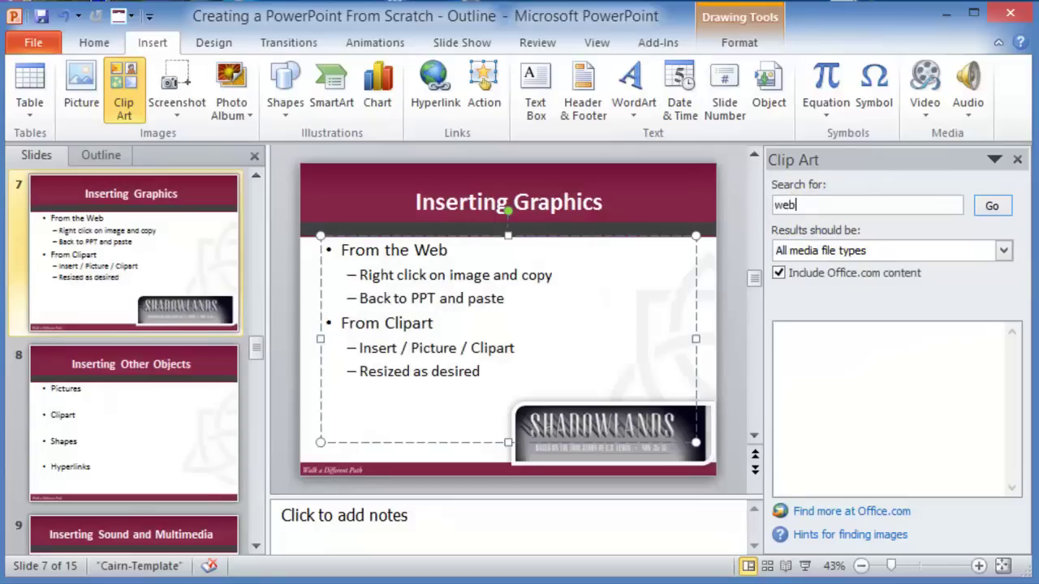
key("Return")
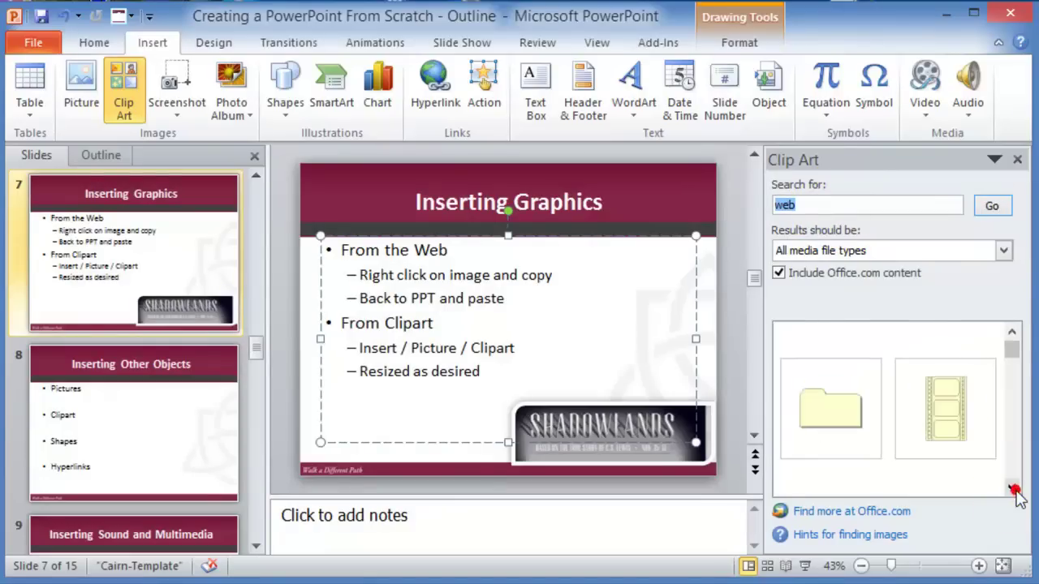
left_click(1012, 488)
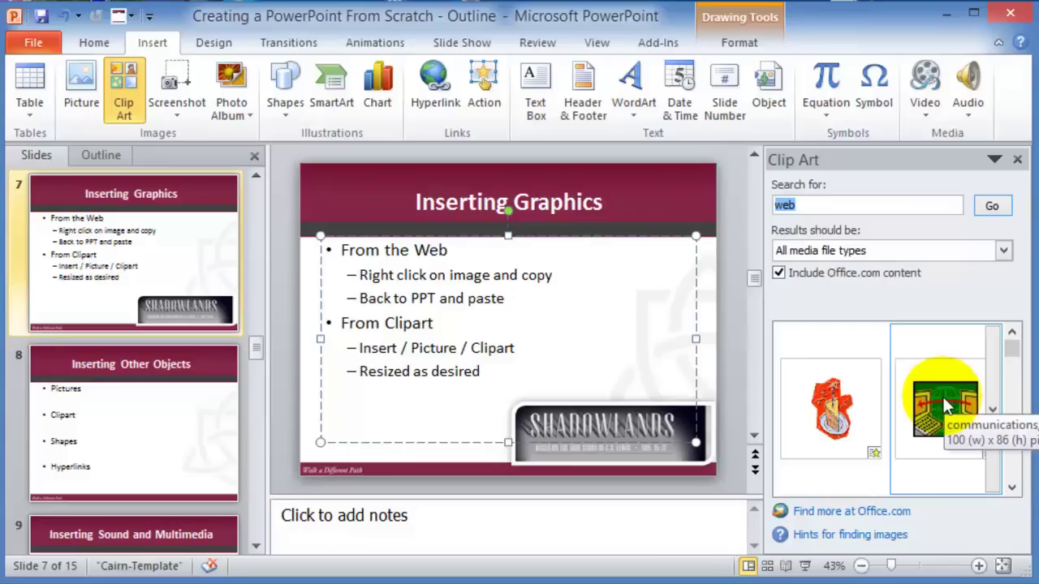
left_click(934, 402)
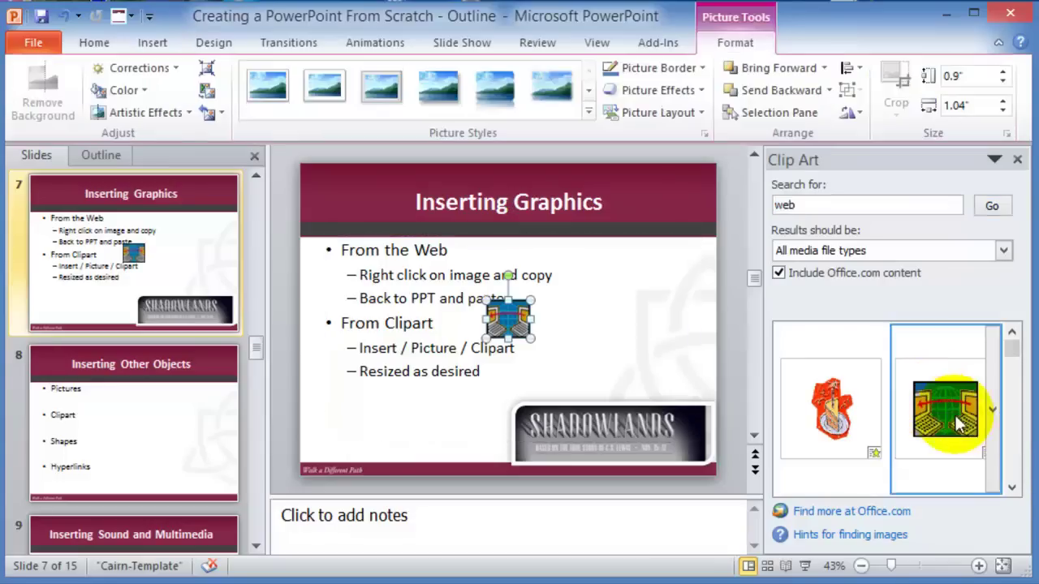
- Move the clip art beside the bullets and enlarge it to 2.48 by 2.88 inches
left_click_drag(519, 321, 568, 286)
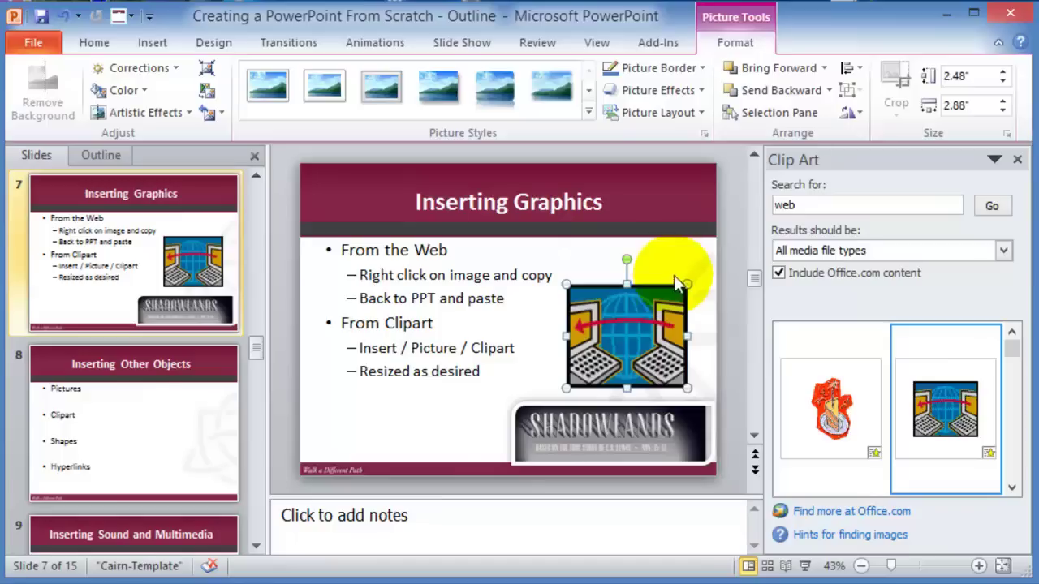
left_click(679, 265)
left_click(772, 343)
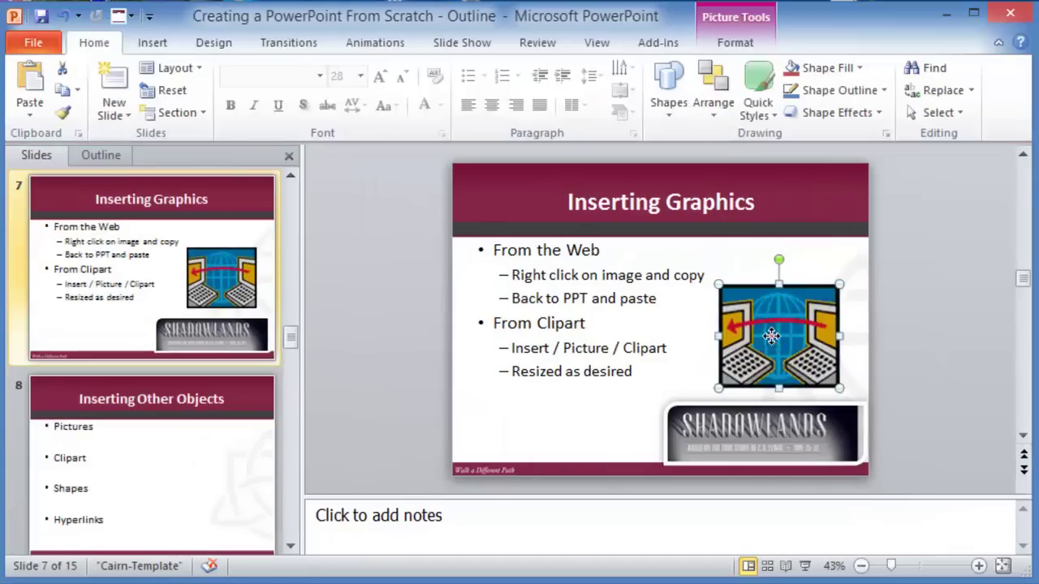
double_click(772, 343)
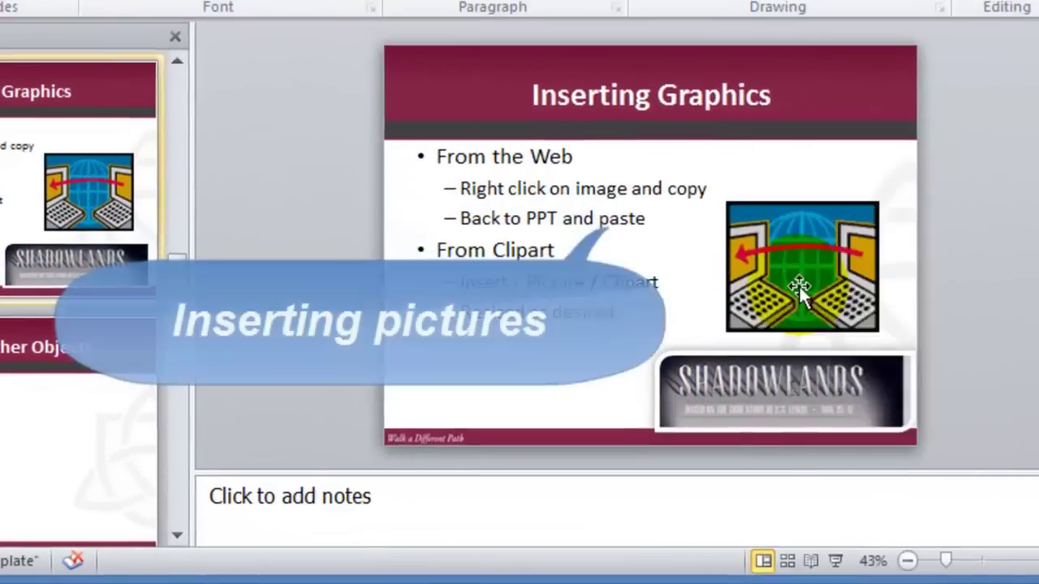
- Insert the 'Getting Started with Technology' picture on slide 8 beside the Pictures bullet
left_click(216, 449)
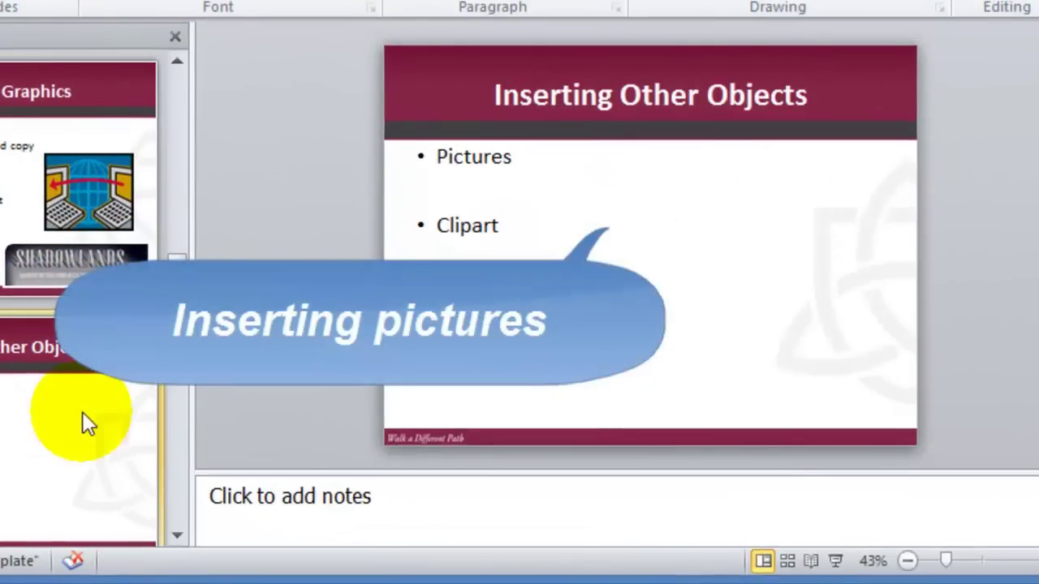
left_click(429, 96)
left_click(151, 42)
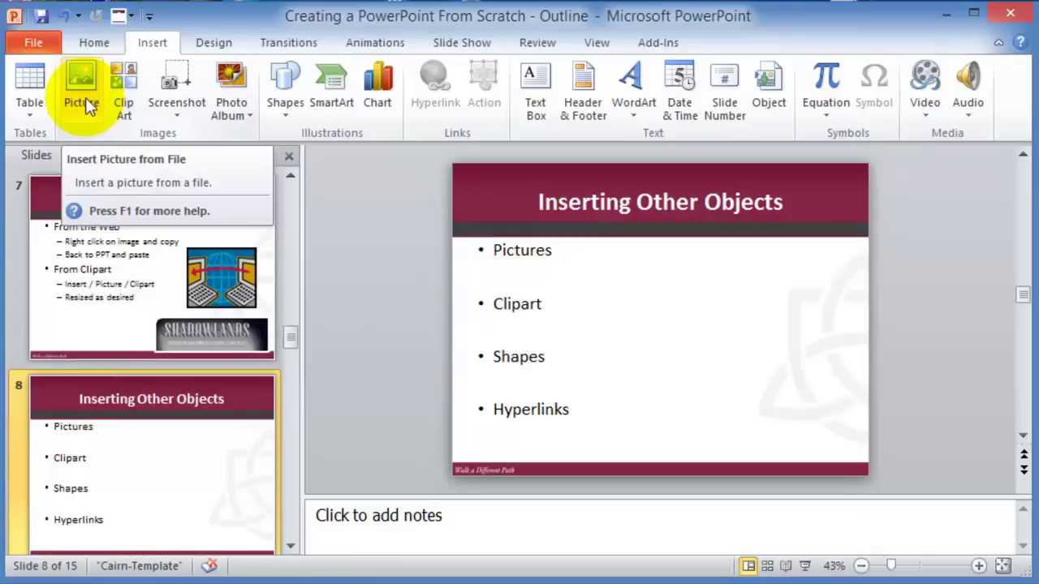
left_click(85, 98)
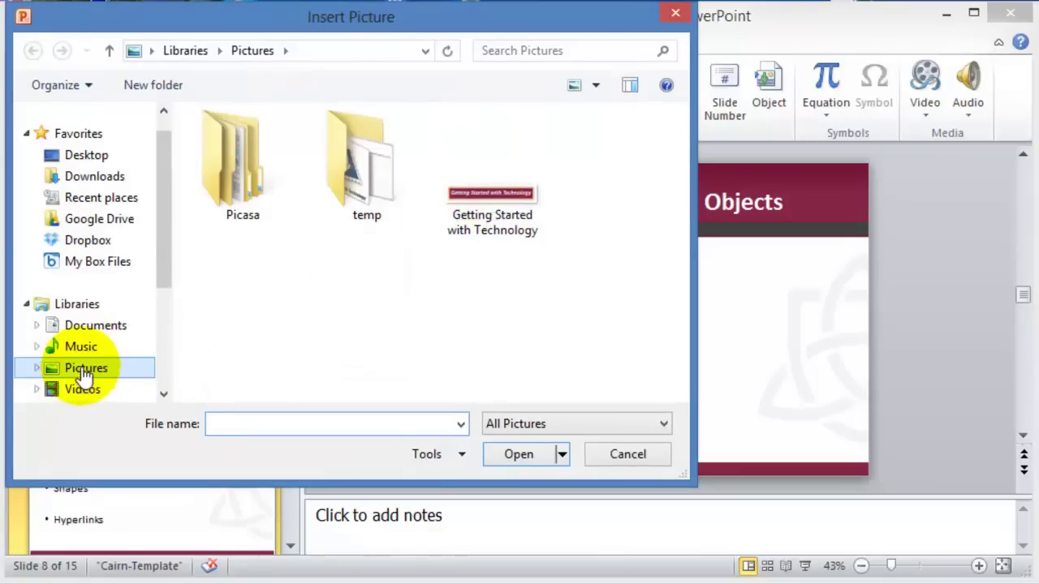
double_click(502, 219)
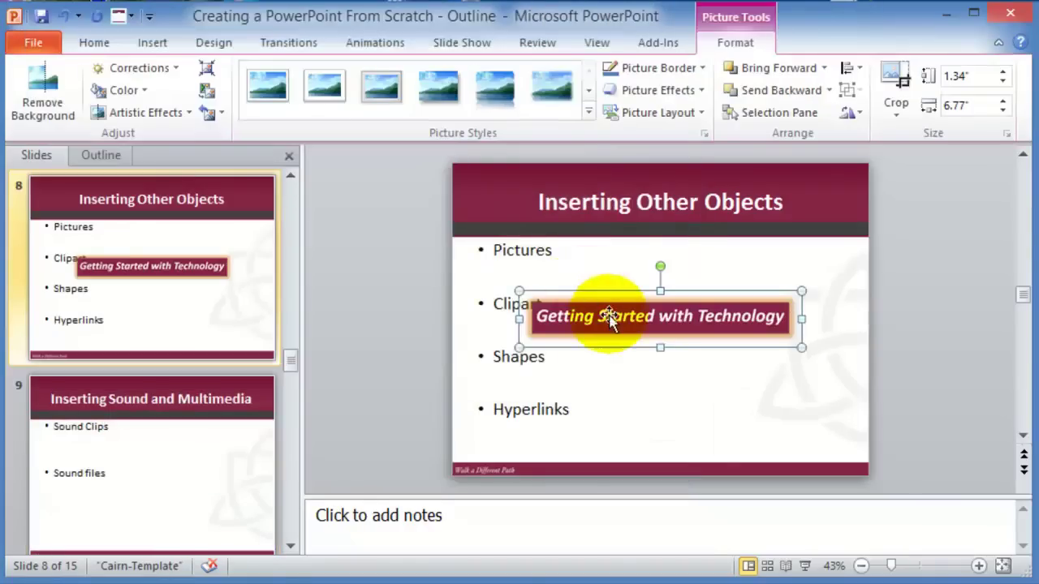
left_click_drag(631, 328, 677, 268)
left_click(760, 340)
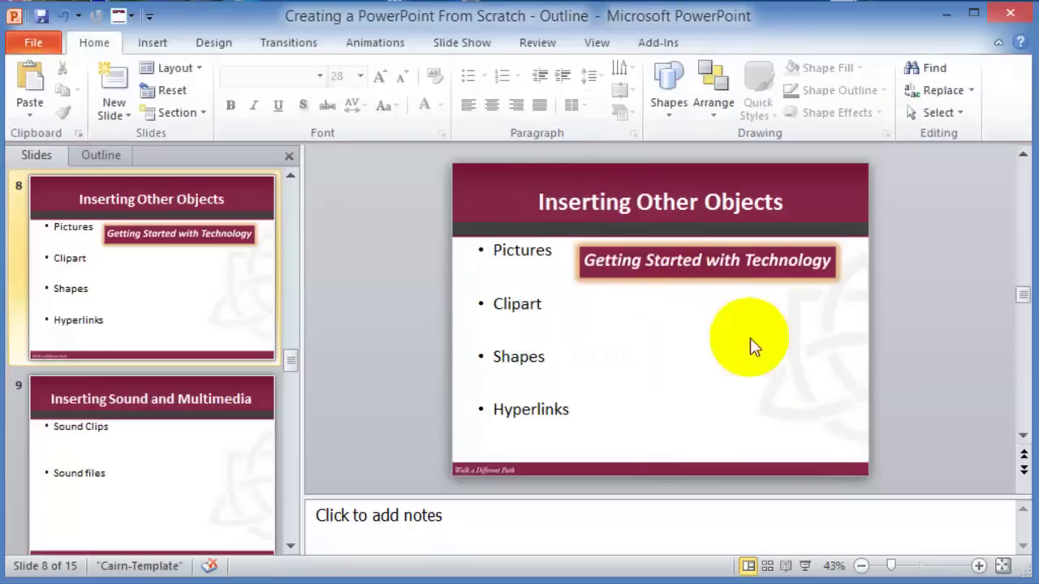